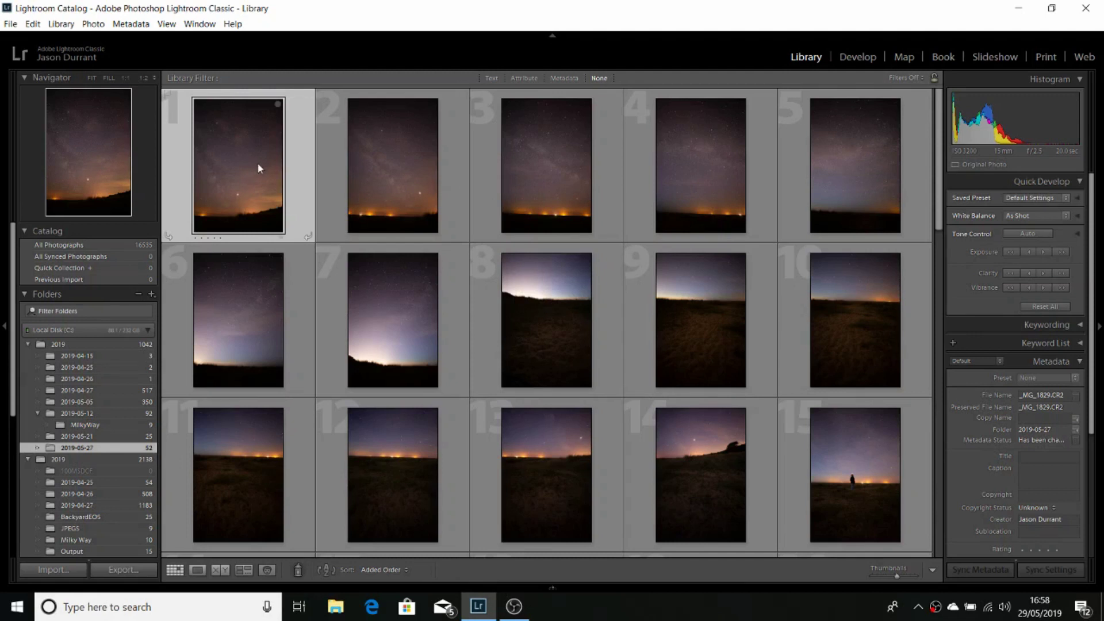
Open the first night-sky photo in Develop and bring up the adjustment panels
left_click(865, 58)
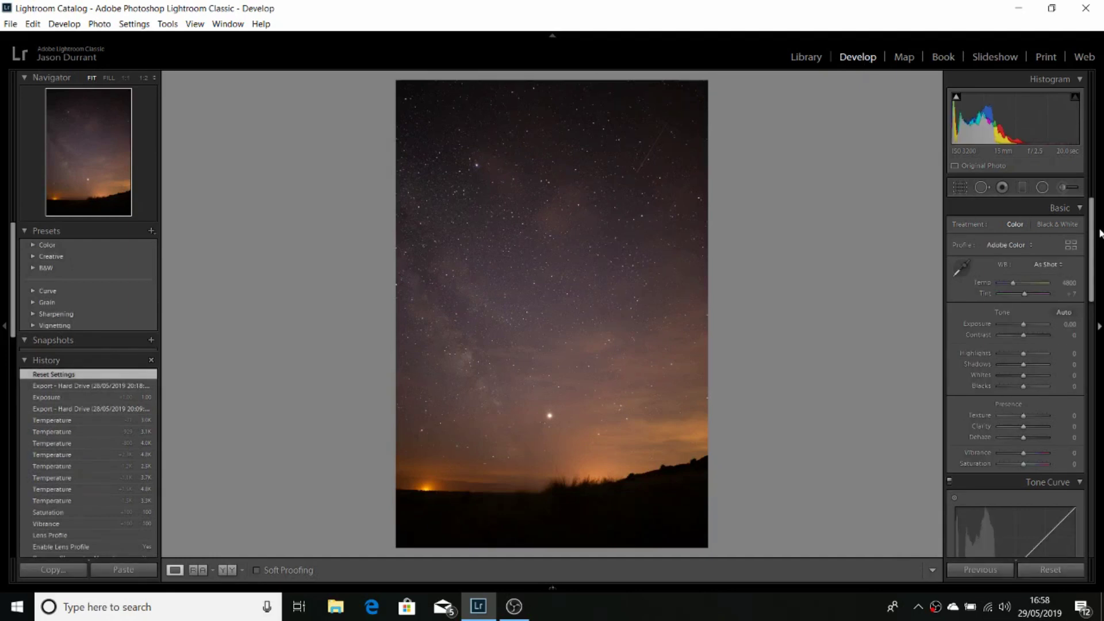
left_click_drag(1094, 229, 1094, 472)
left_click(1100, 454)
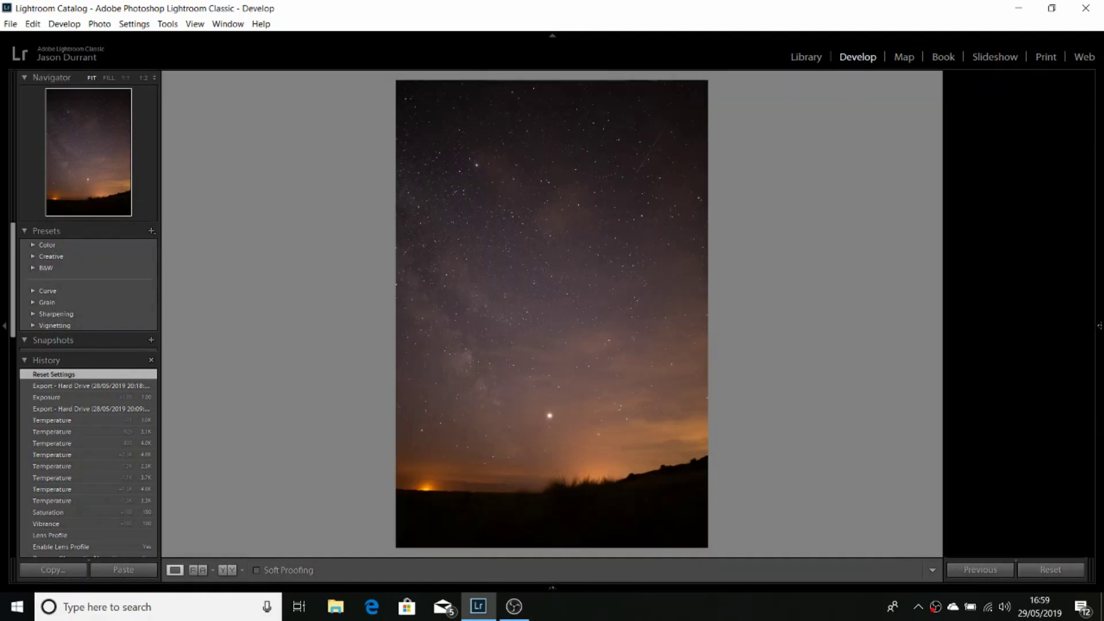
left_click(1100, 436)
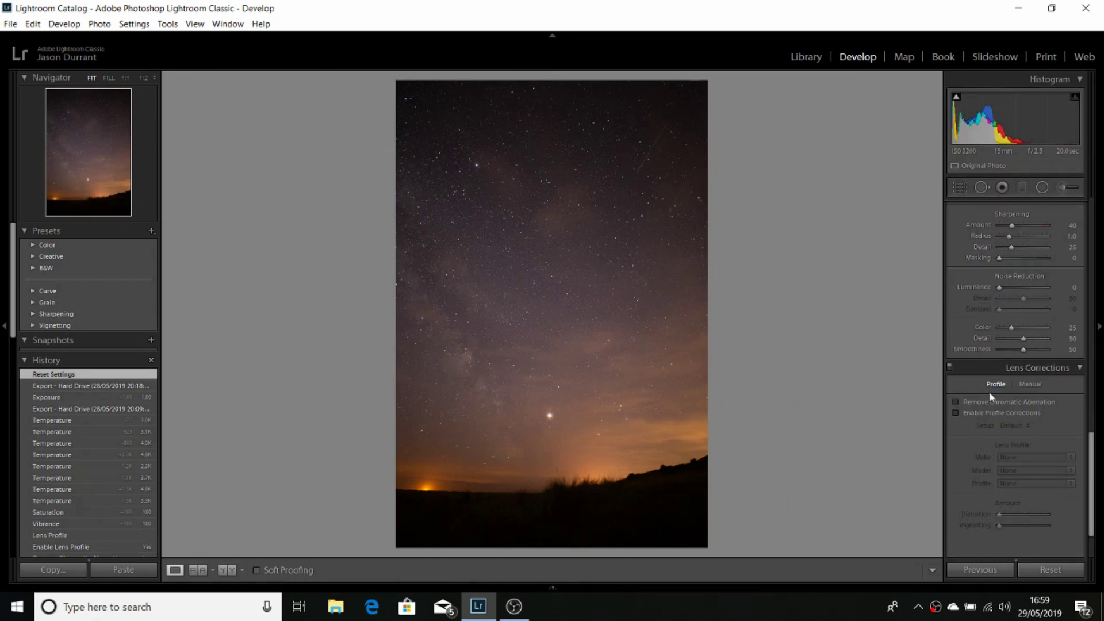
Enable chromatic aberration removal and the IRIX 15mm F2.4 Firefly lens profile, then return to Library
left_click(957, 403)
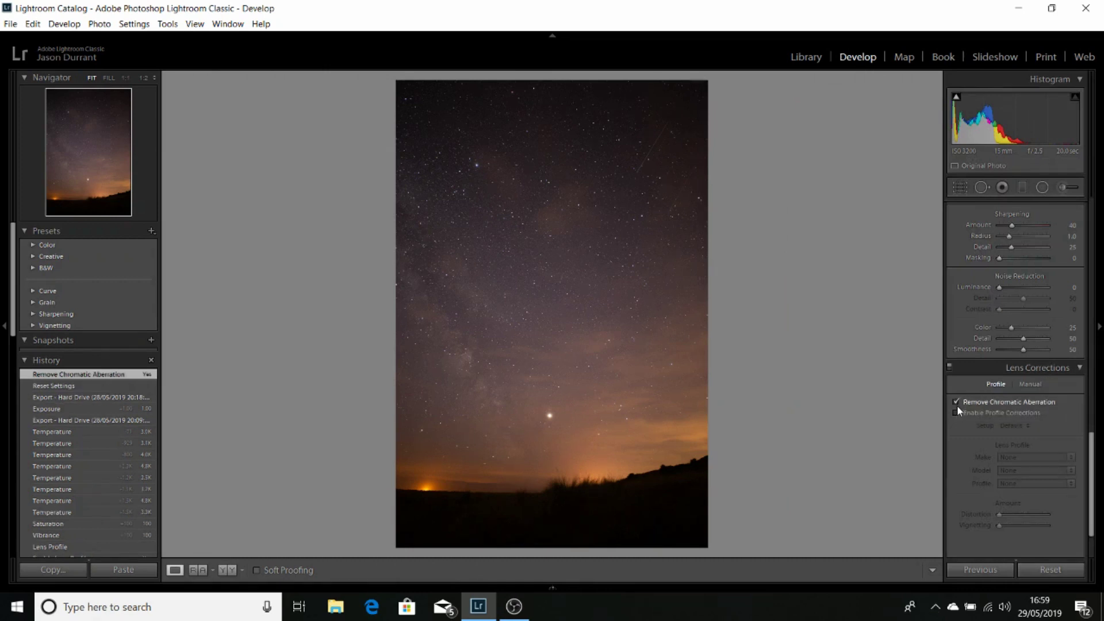
left_click(957, 411)
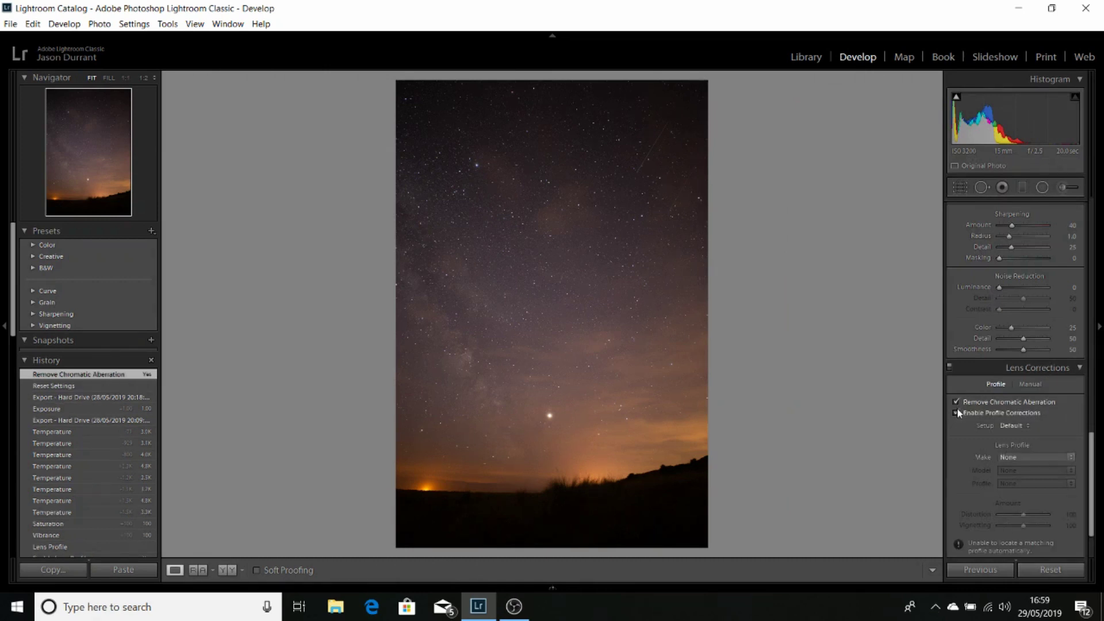
left_click(1055, 457)
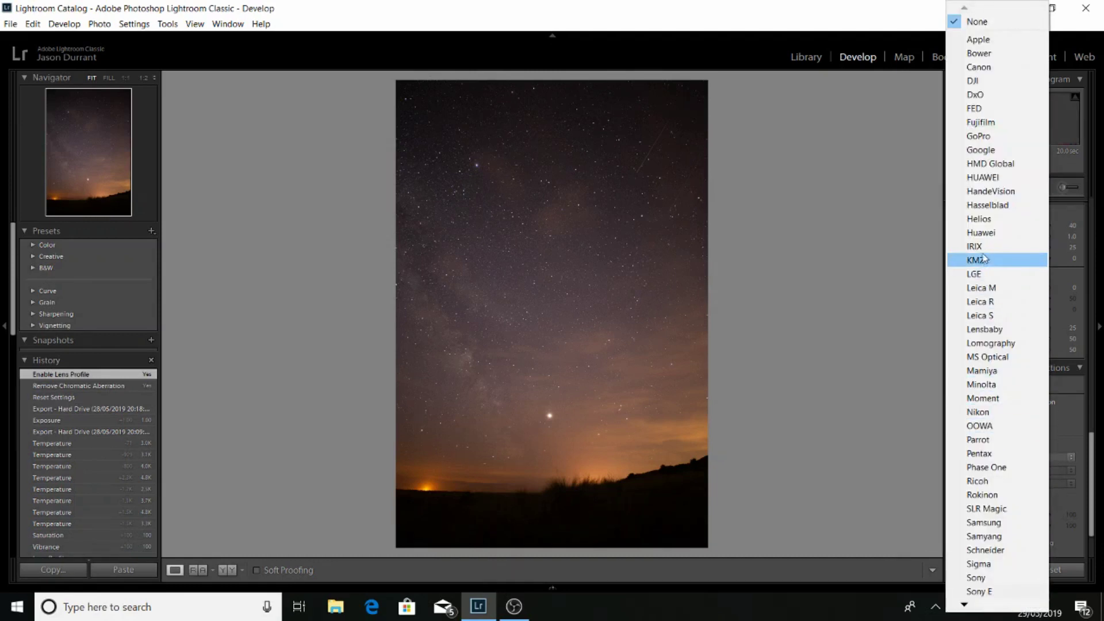
left_click(977, 247)
left_click(1068, 472)
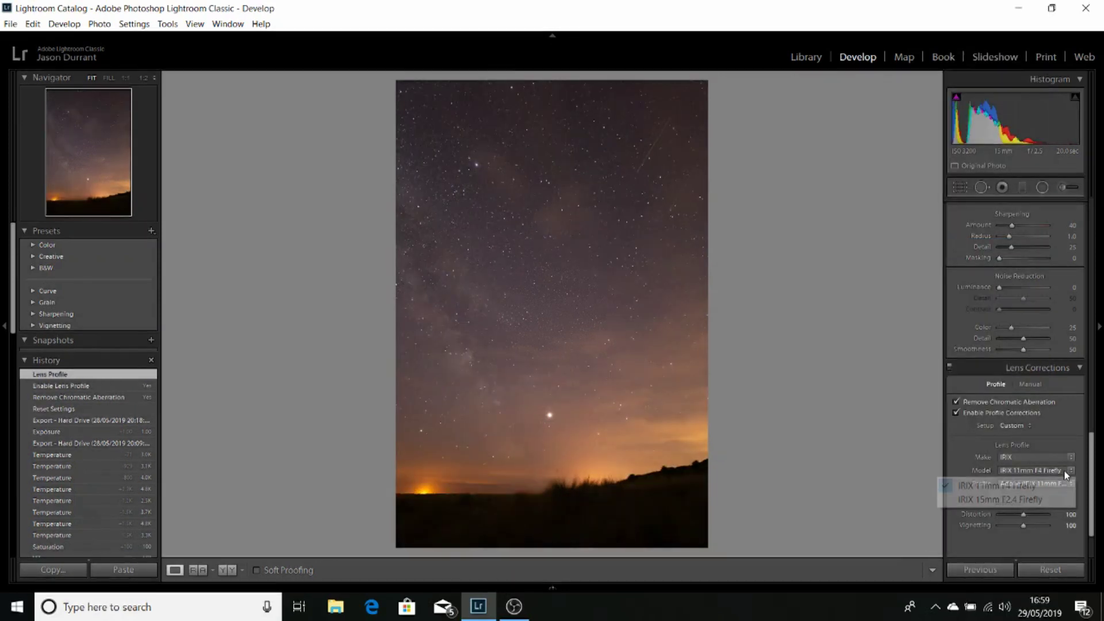
left_click(996, 499)
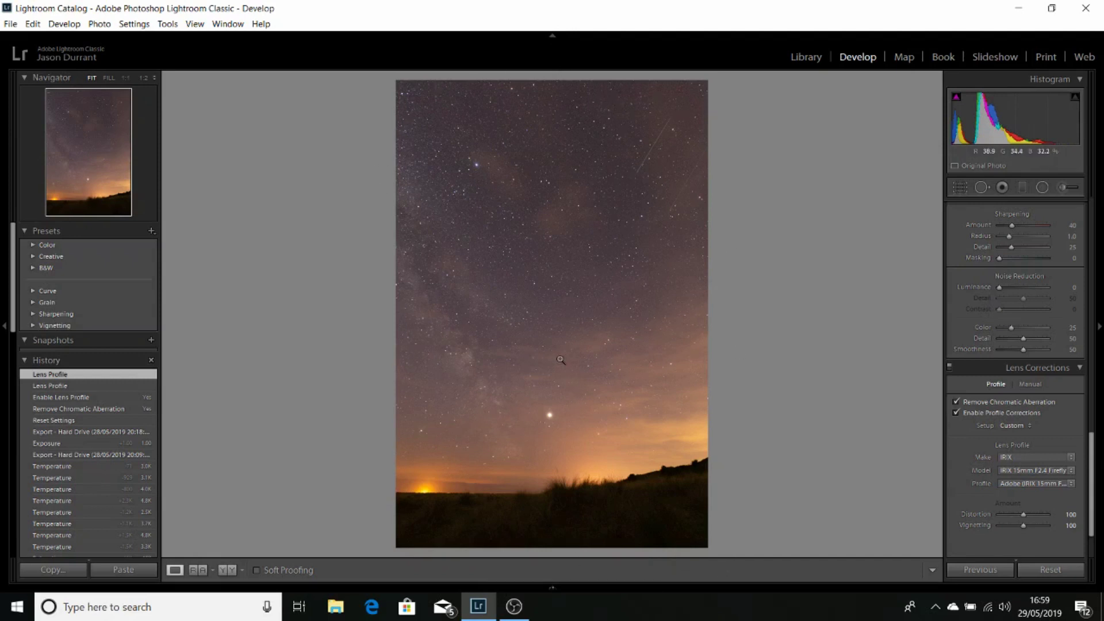
left_click(806, 57)
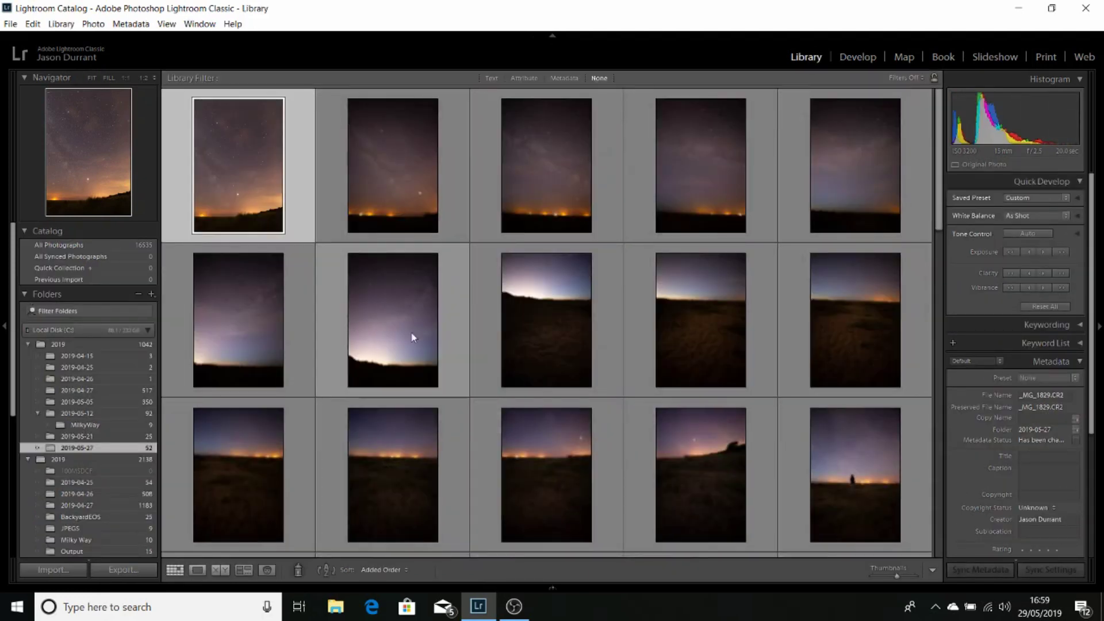
Sync all of frame 1's develop settings (Check All) to frames 1–14
left_click(674, 501, "shift")
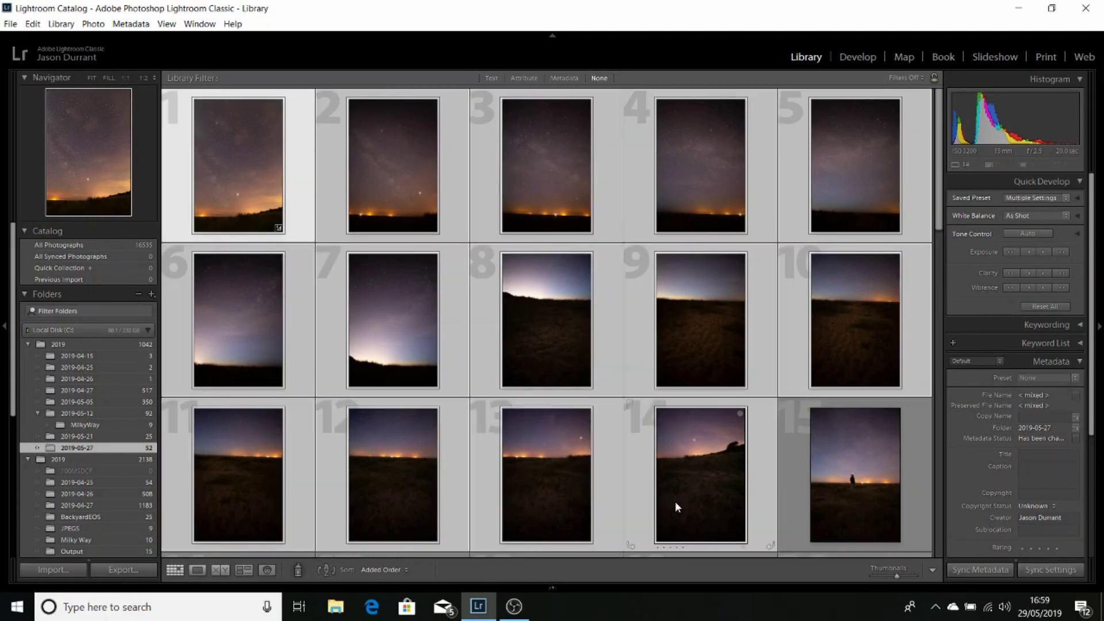
left_click(1049, 569)
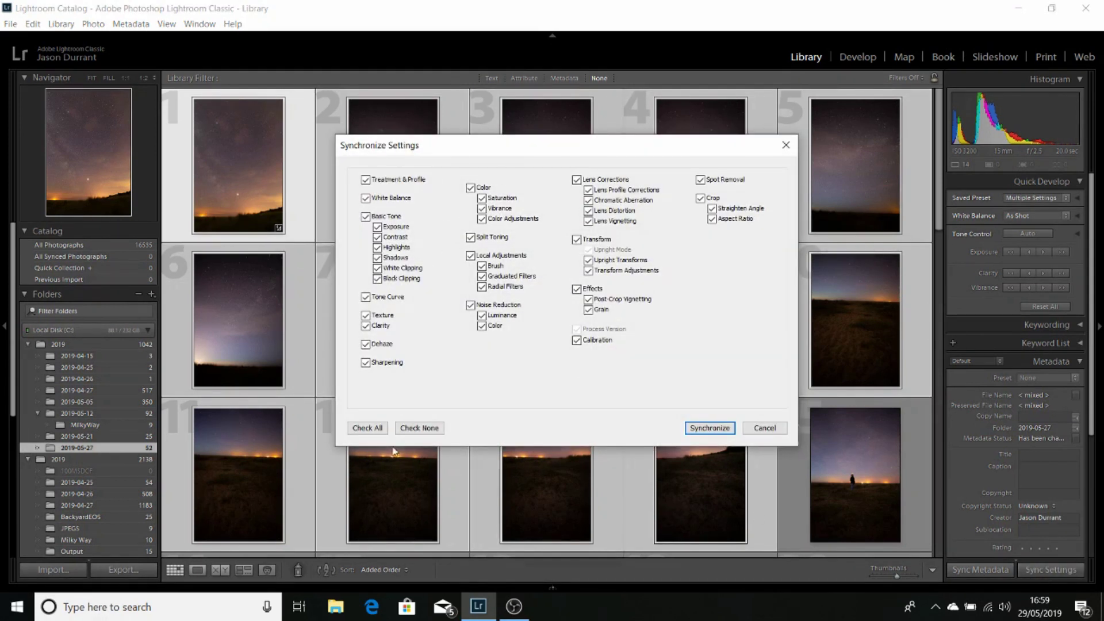
left_click(367, 427)
left_click(712, 428)
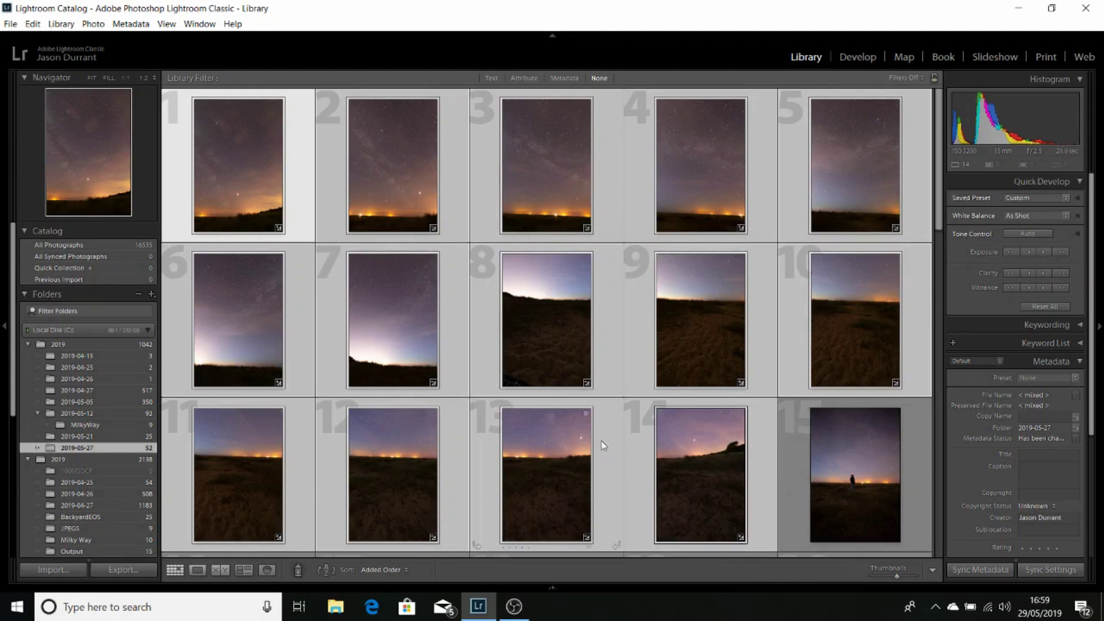
Set the Desktop as the export destination for the 14 selected frames
right_click(697, 459)
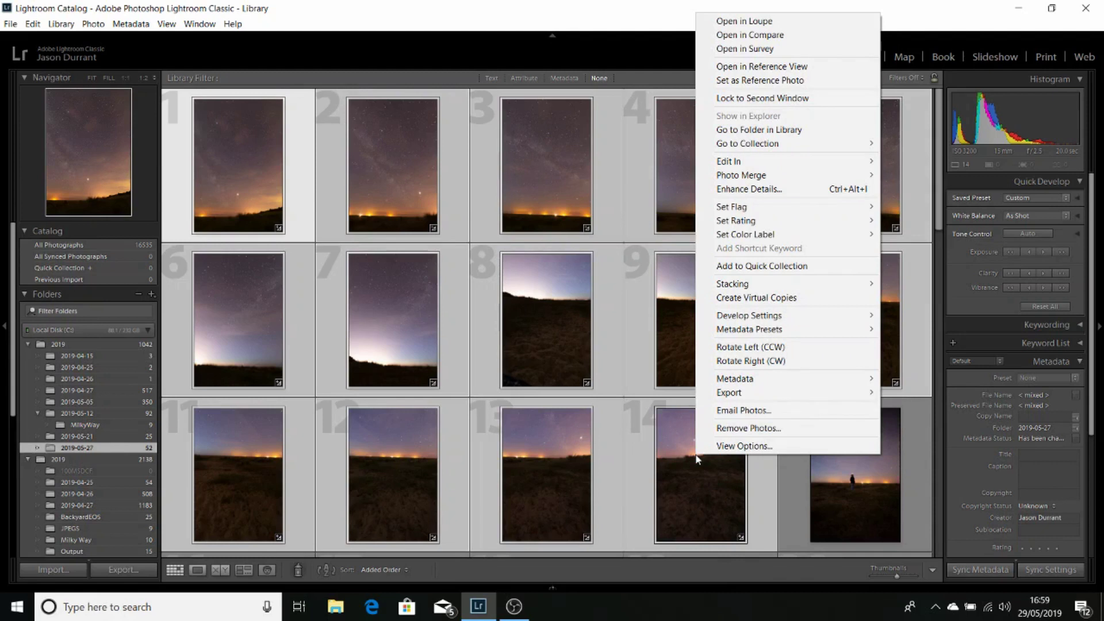
mouse_move(753, 396)
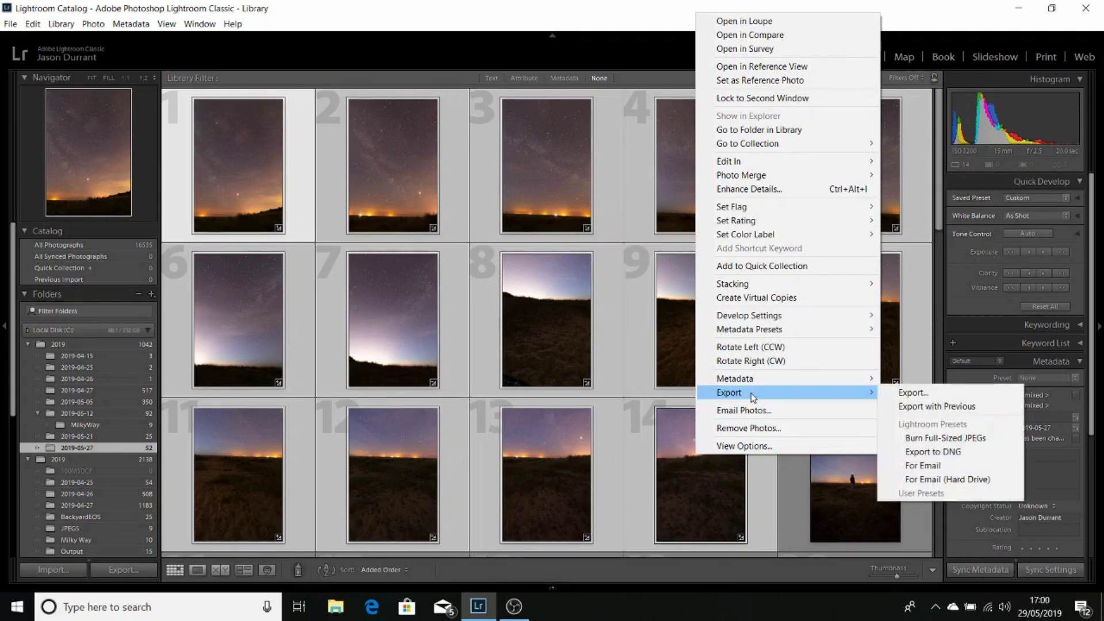
left_click(907, 396)
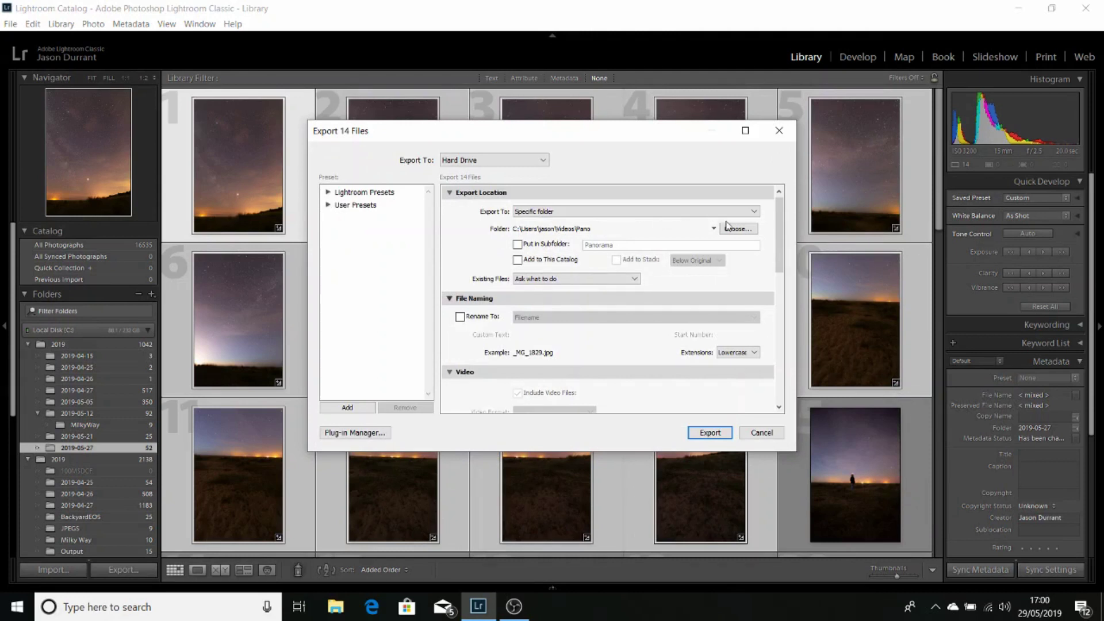
left_click(737, 229)
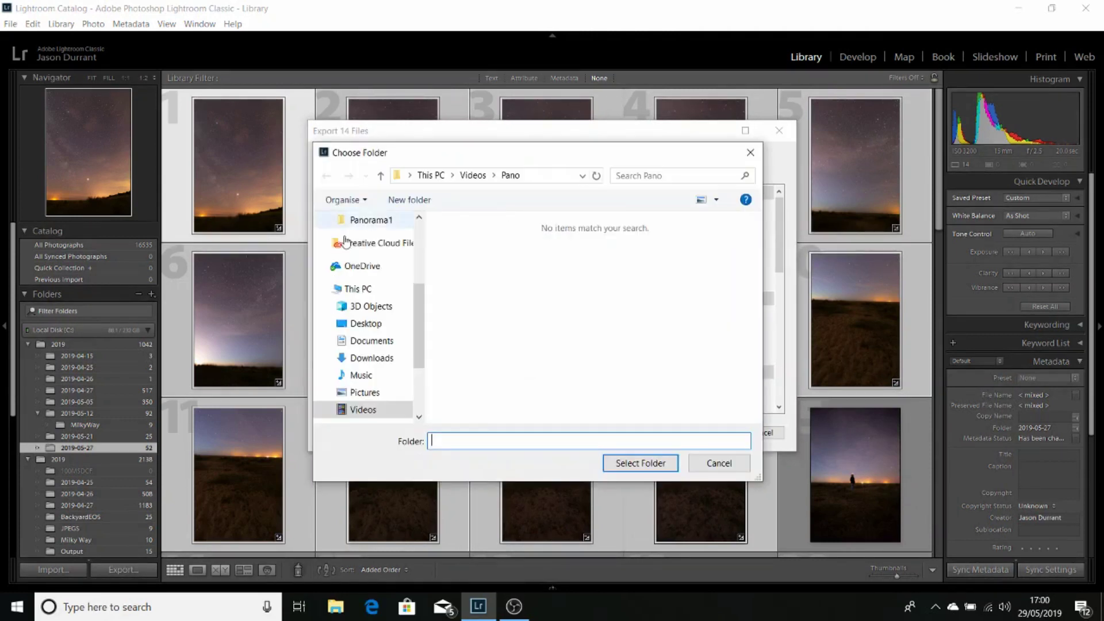
left_click(374, 323)
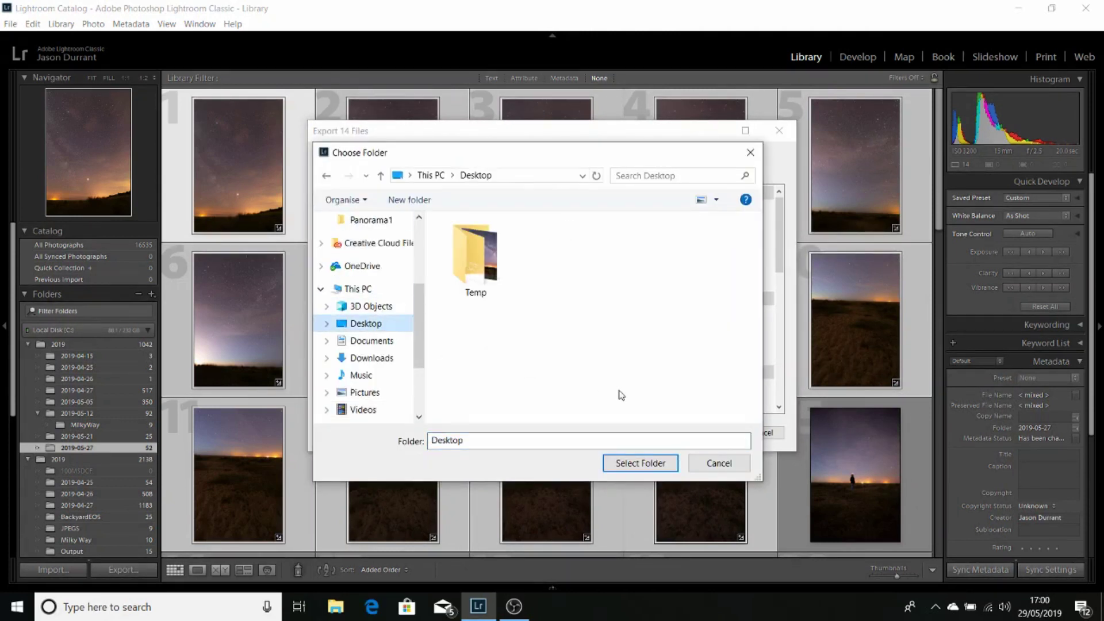
left_click(639, 463)
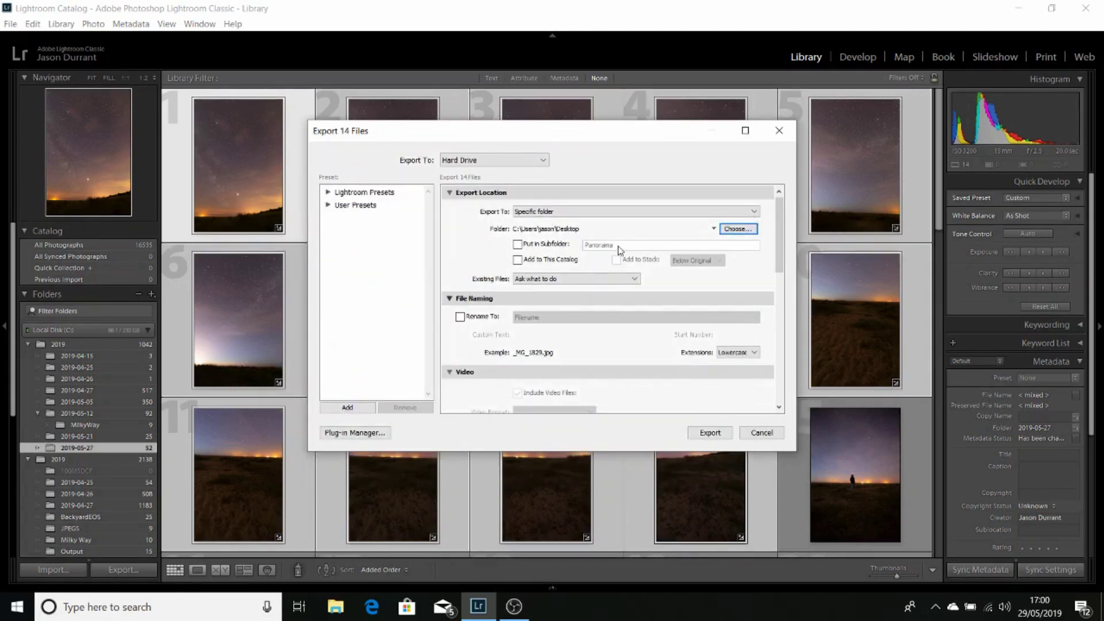
Export the frames as TIFF files into a 'Panorama' subfolder
left_click(527, 245)
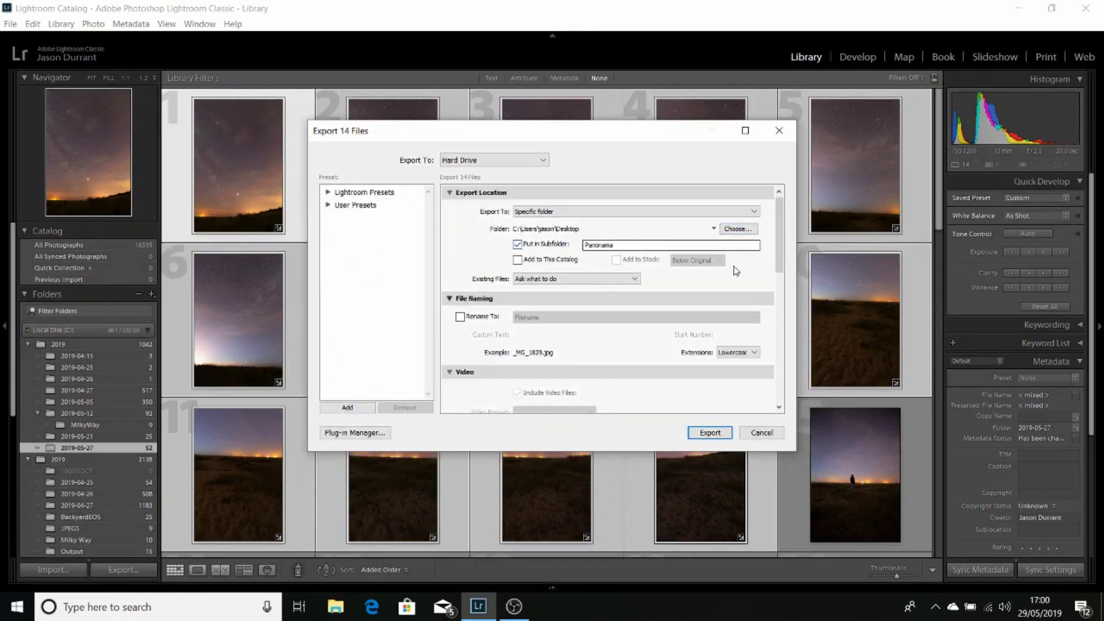
left_click_drag(779, 252, 777, 317)
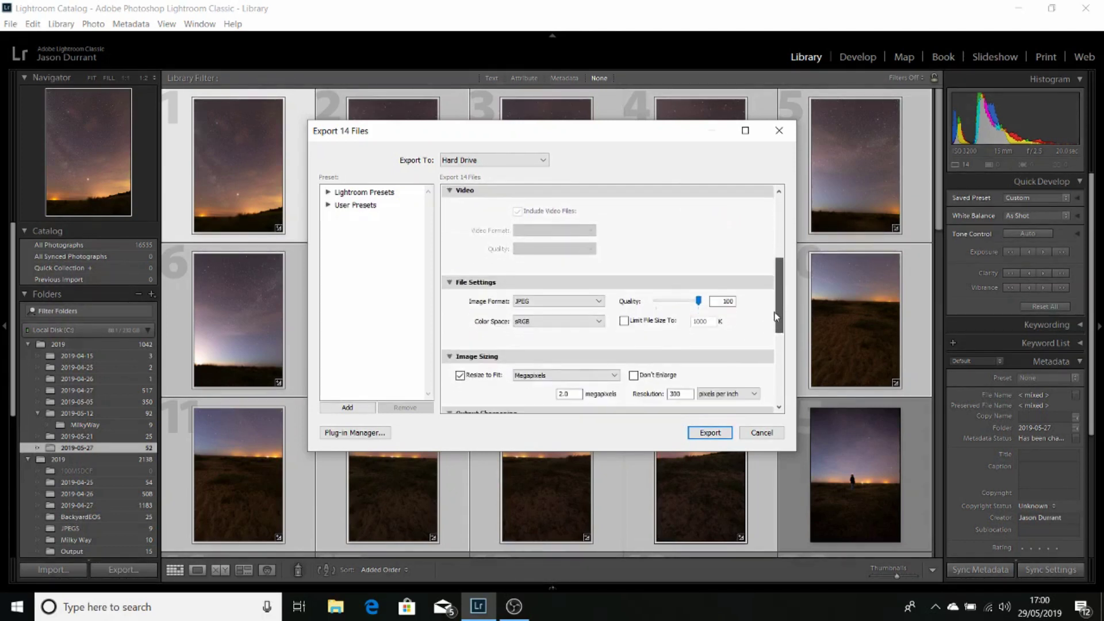
left_click(552, 303)
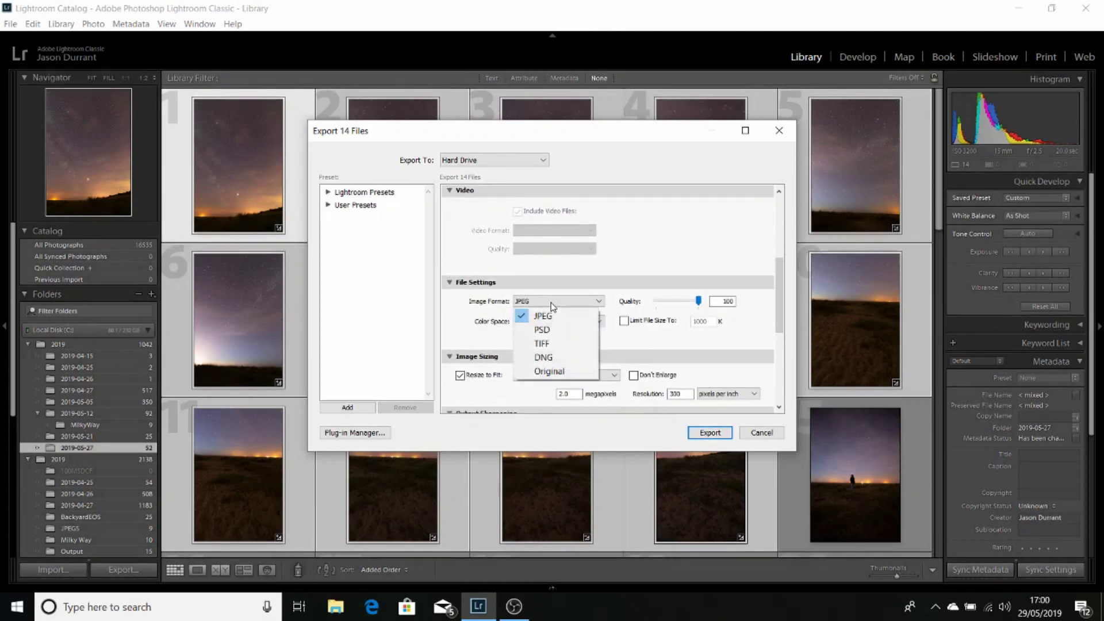
left_click(553, 344)
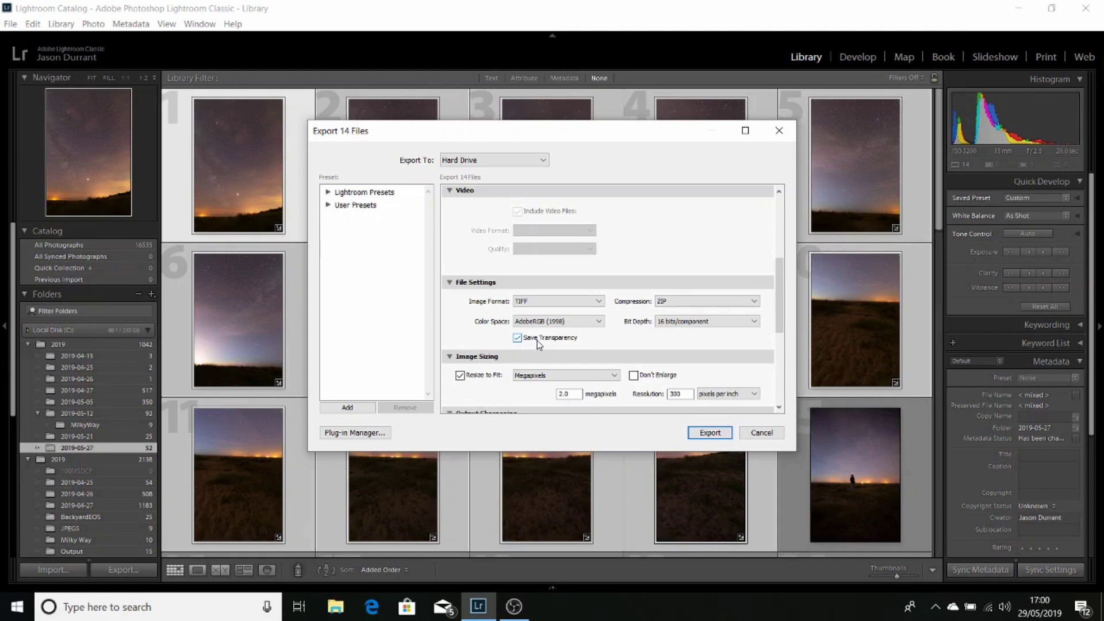
left_click(710, 433)
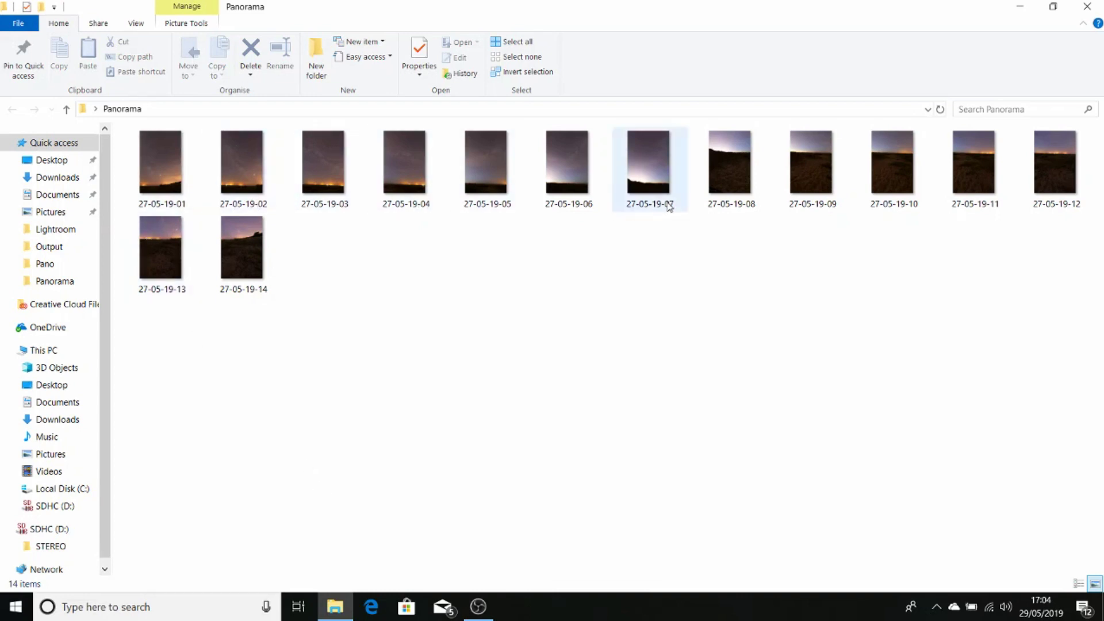
Launch Image Composite Editor by searching 'ice' in Windows, and maximize its window
left_click(168, 612)
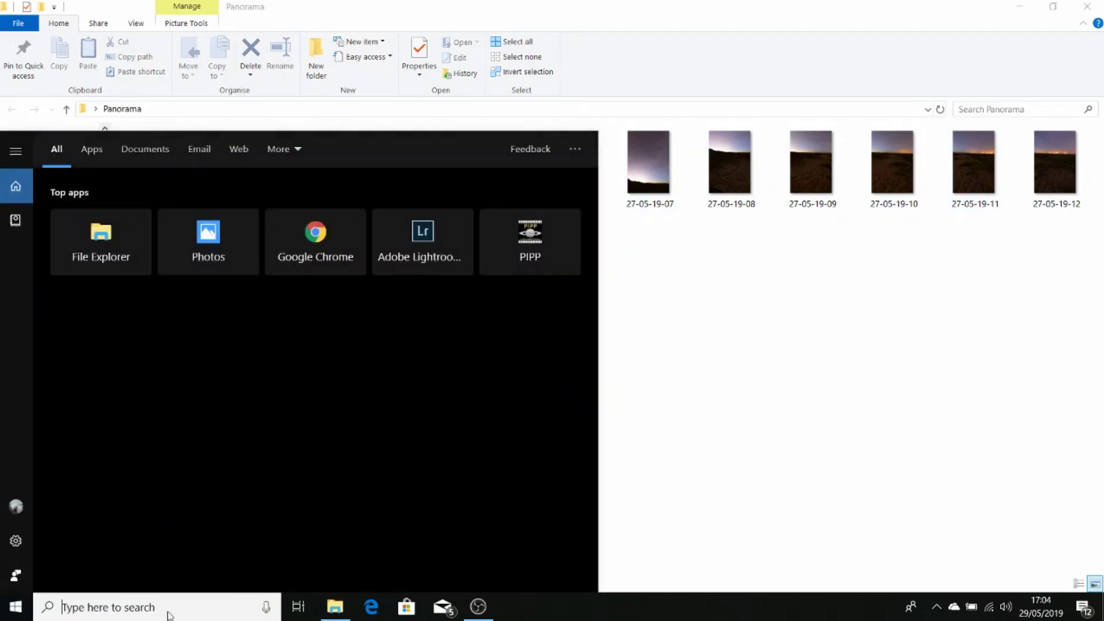
type("ice")
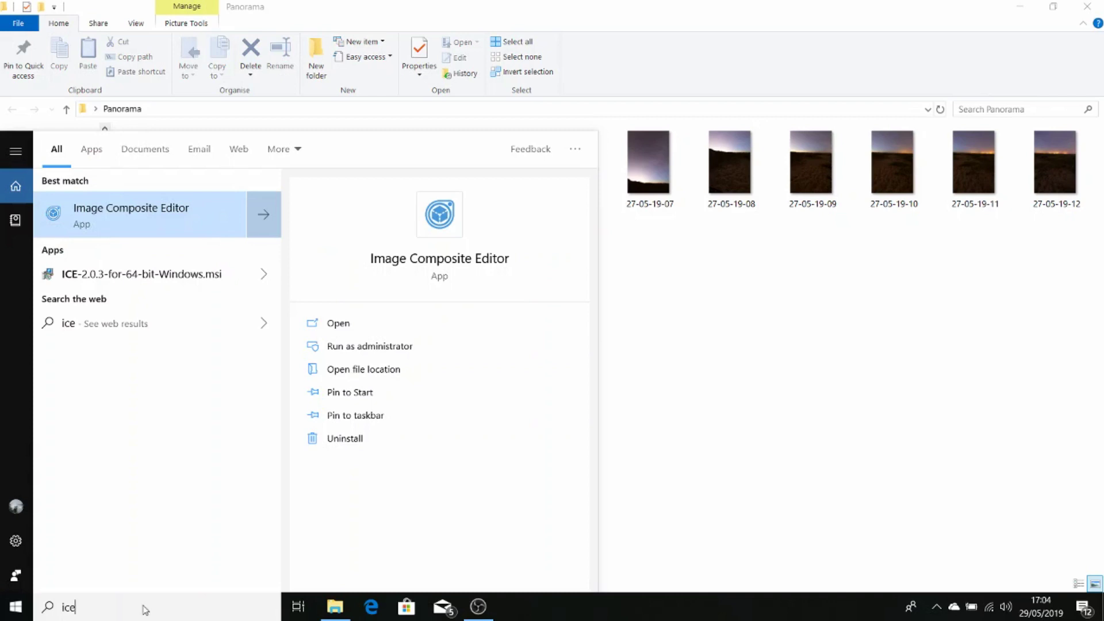
left_click(471, 267)
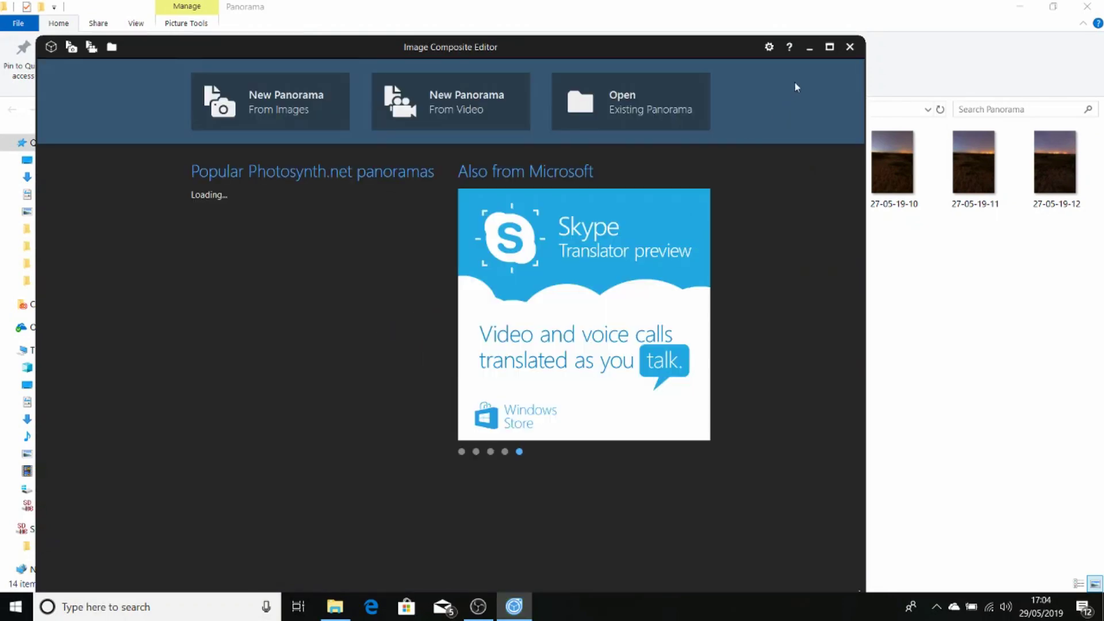
left_click(830, 47)
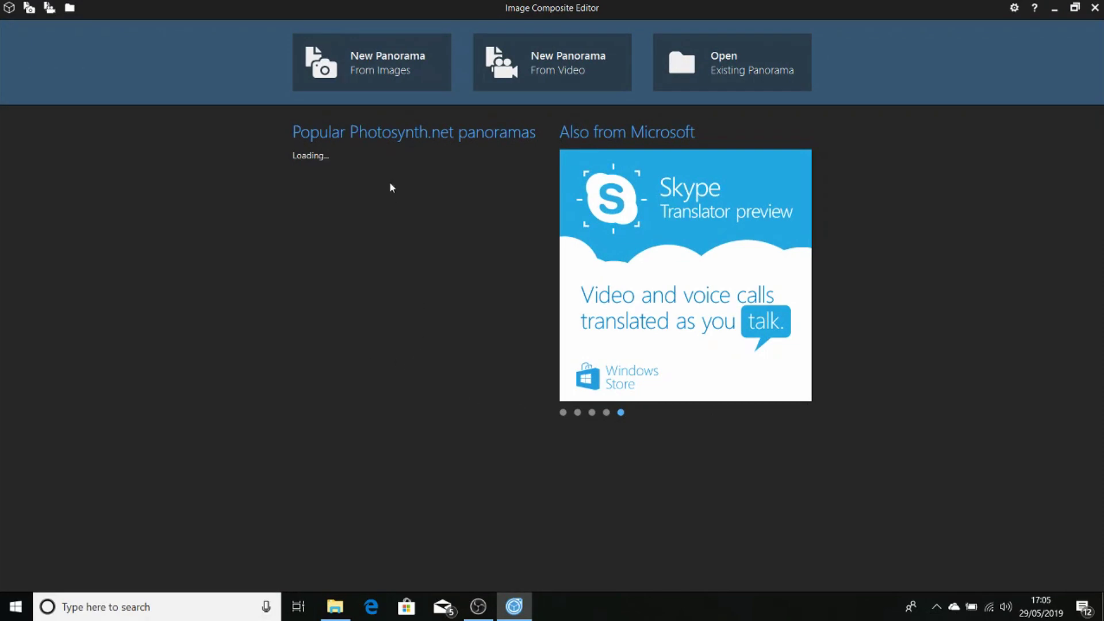
Create a new panorama from images 27-05-19-01 through 27-05-19-07
left_click(397, 64)
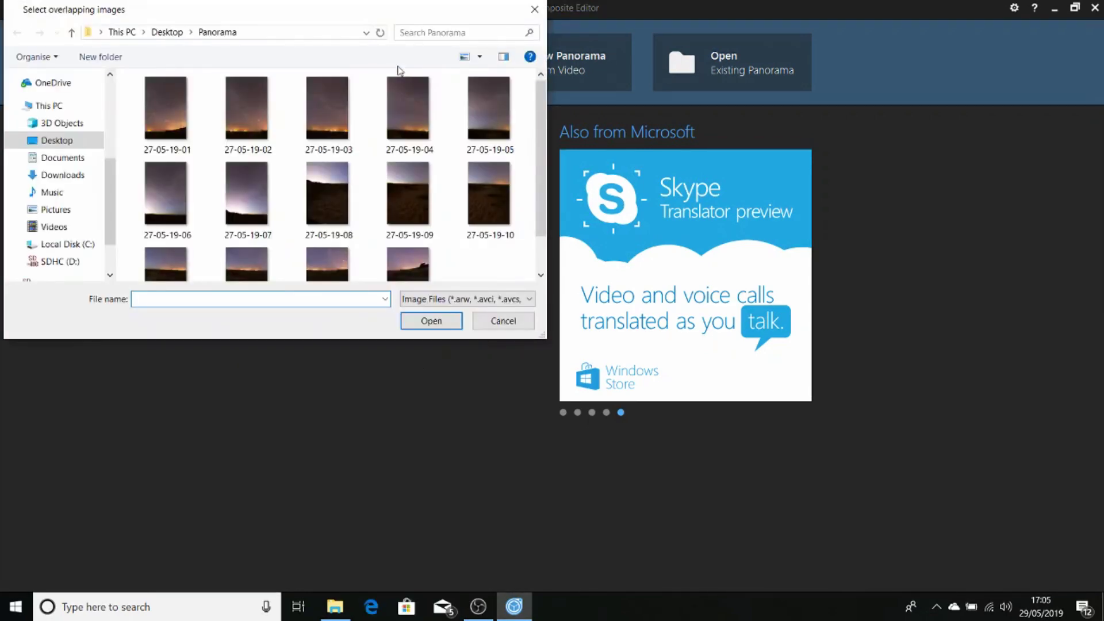
left_click(173, 123)
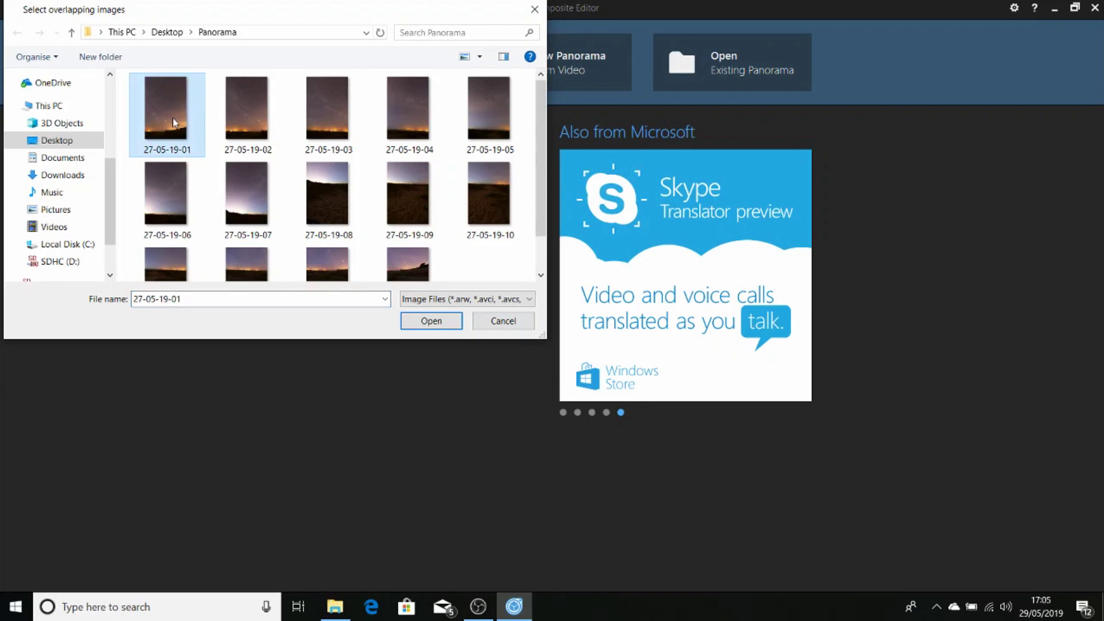
left_click(243, 200, "shift")
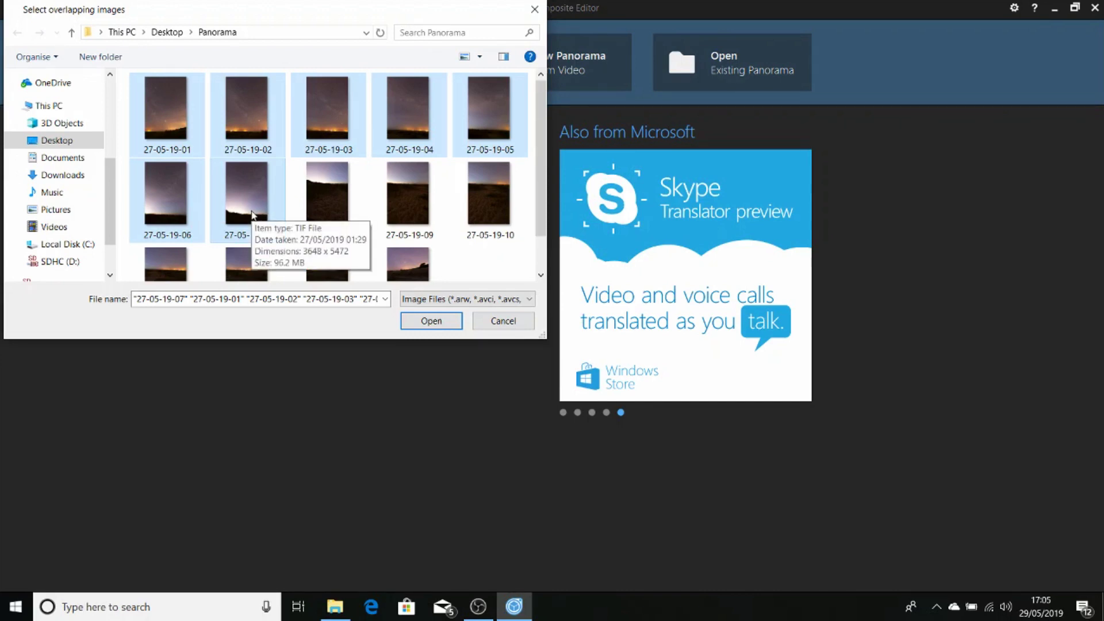
left_click(433, 323)
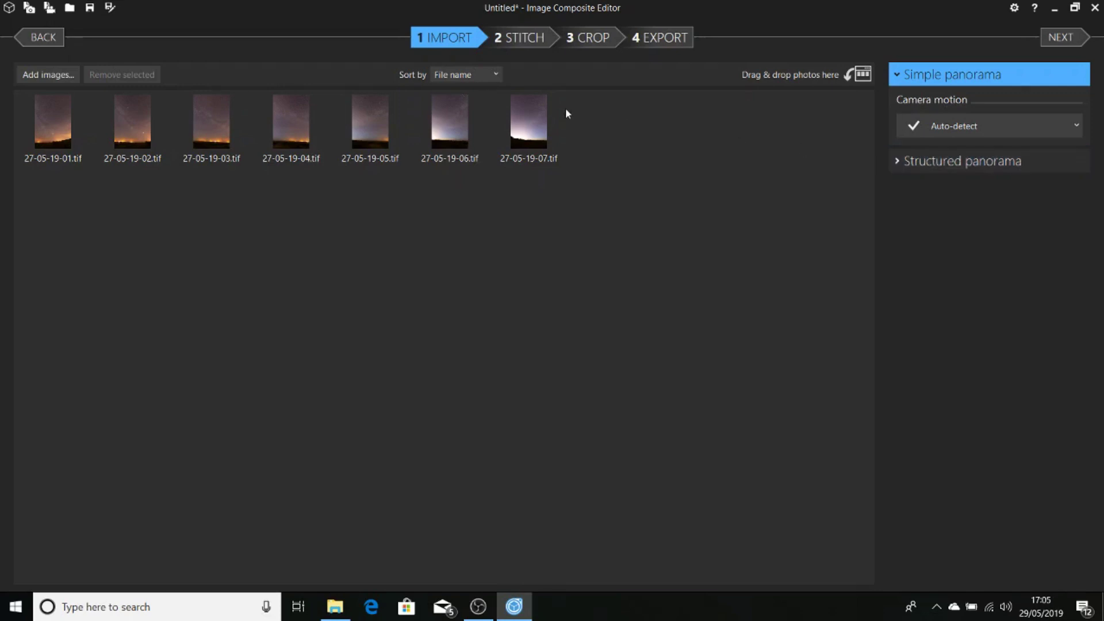
Stitch the seven sky frames and set the projection to Fisheye
left_click(533, 40)
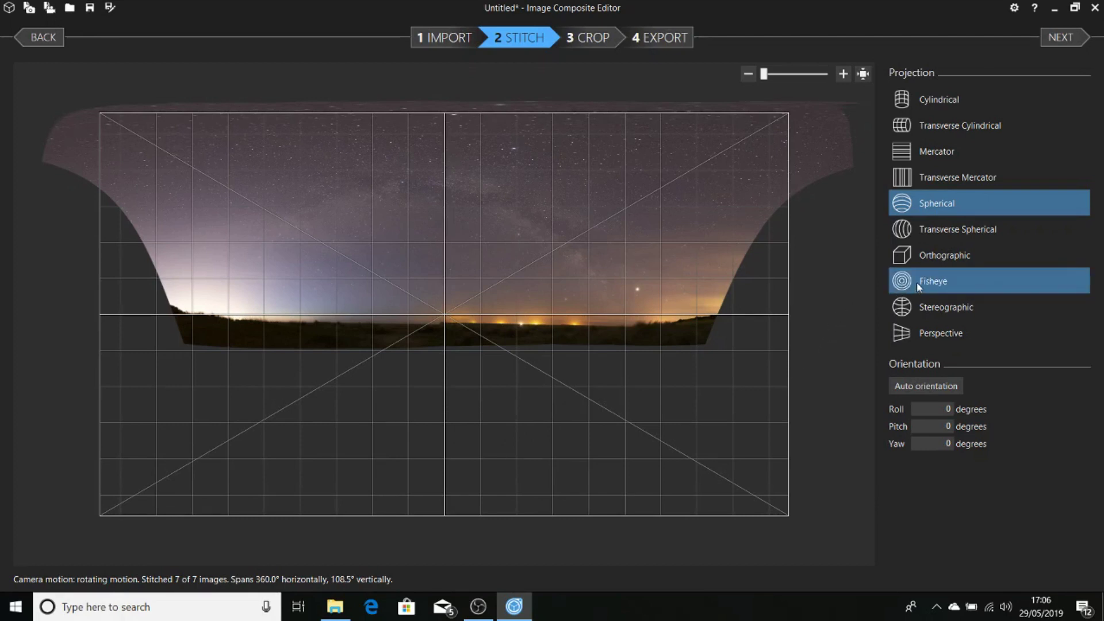
left_click(916, 282)
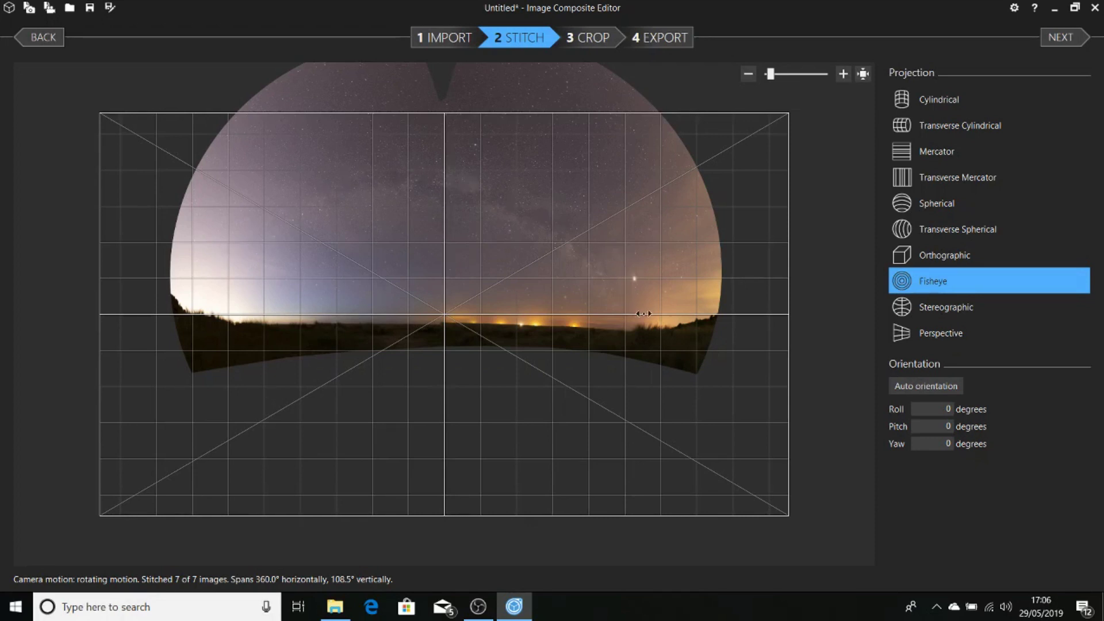
left_click_drag(646, 316, 642, 316)
Choose No crop, then set export format to TIFF Image with alpha channel
left_click(605, 40)
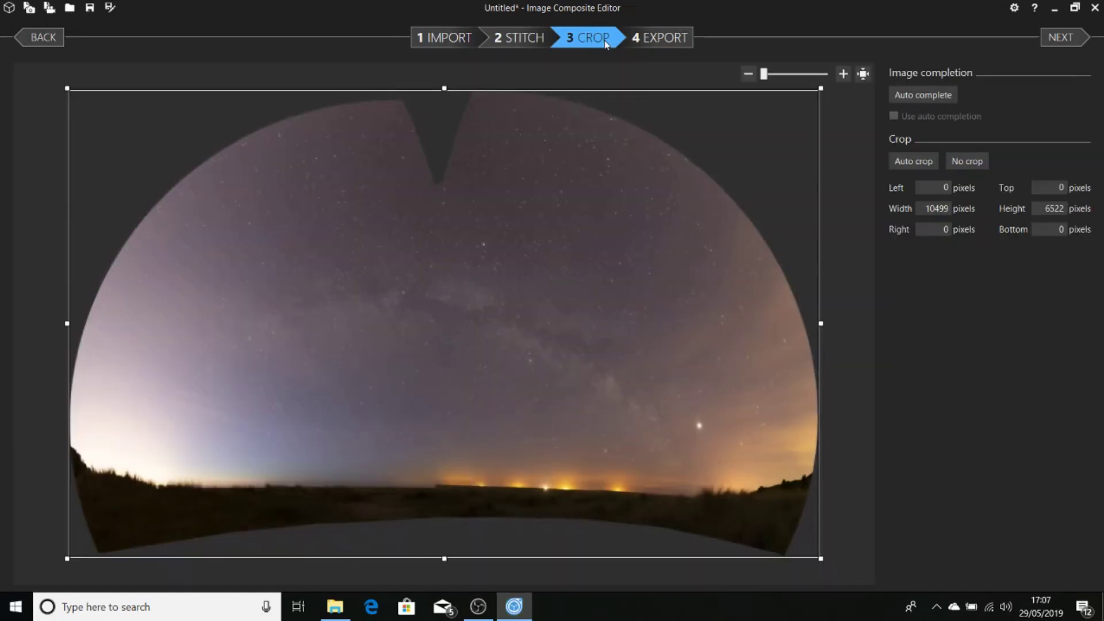
left_click(972, 162)
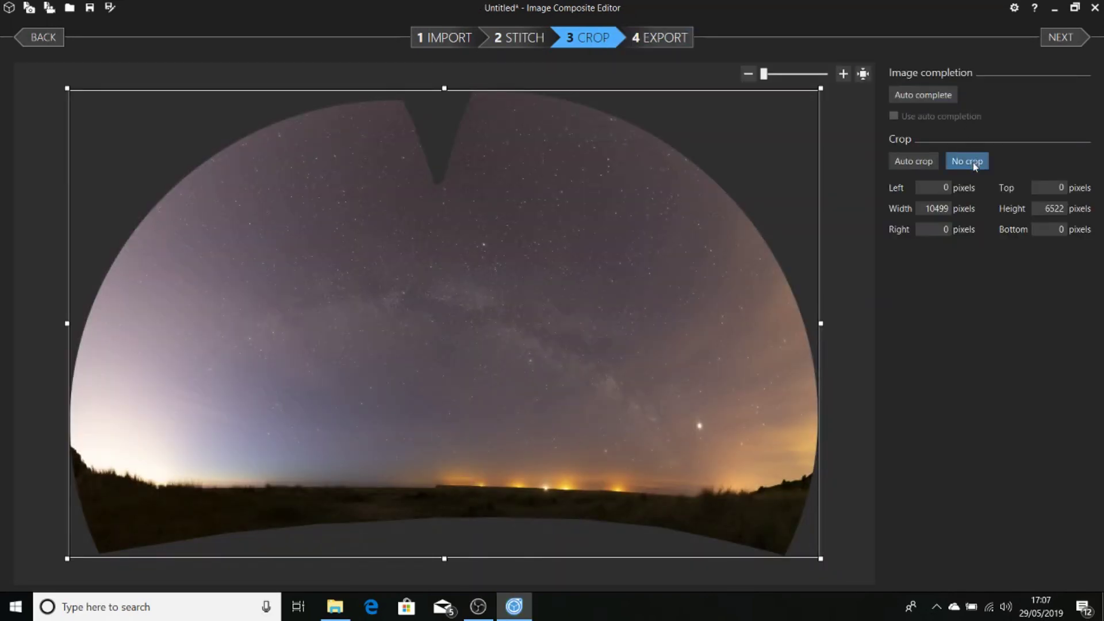
left_click(660, 39)
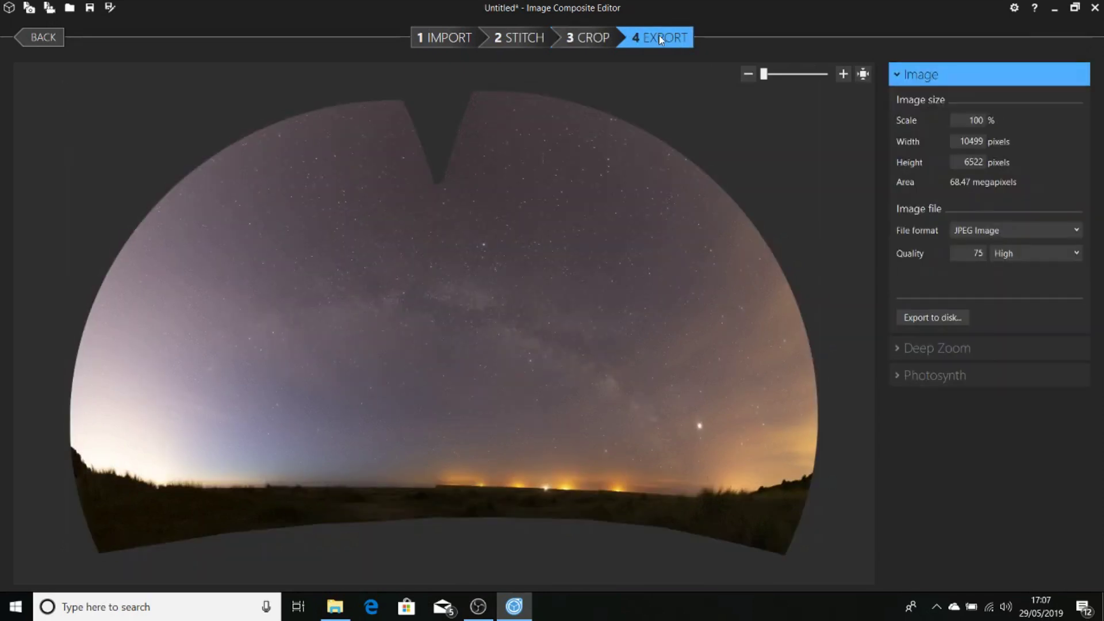
left_click(1028, 229)
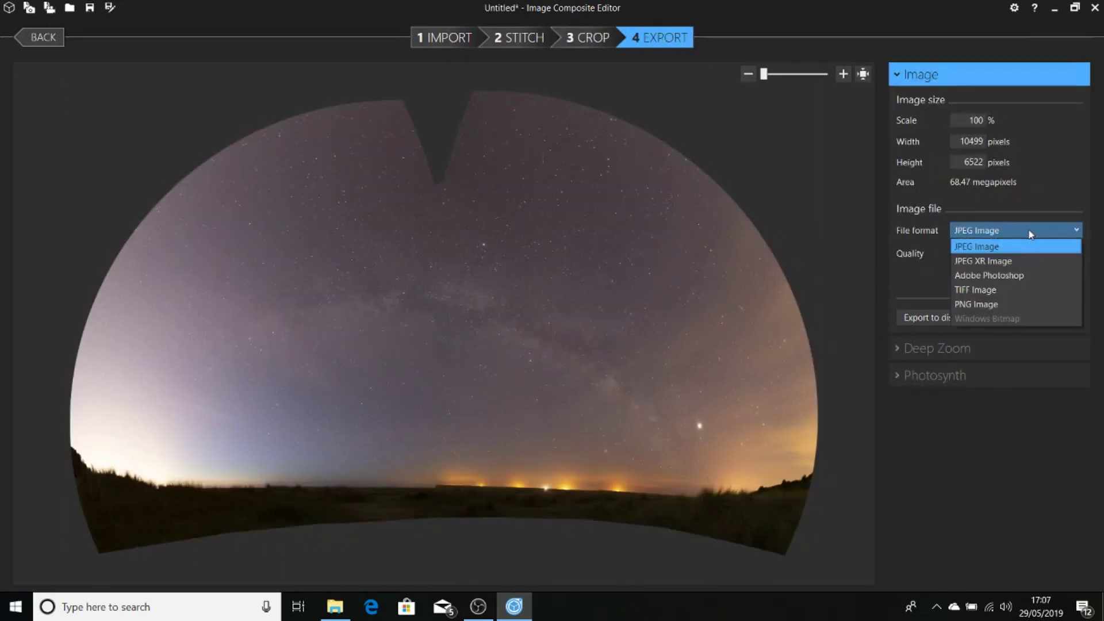
left_click(1003, 291)
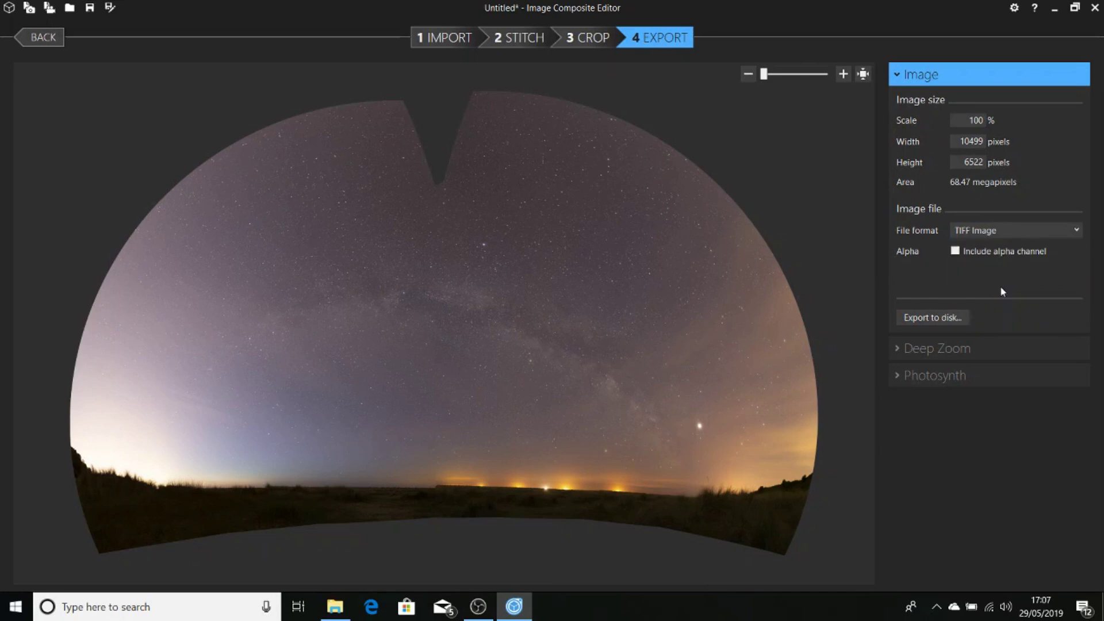
left_click(956, 251)
Export the fisheye panorama to disk with the file name stitched1
left_click(944, 318)
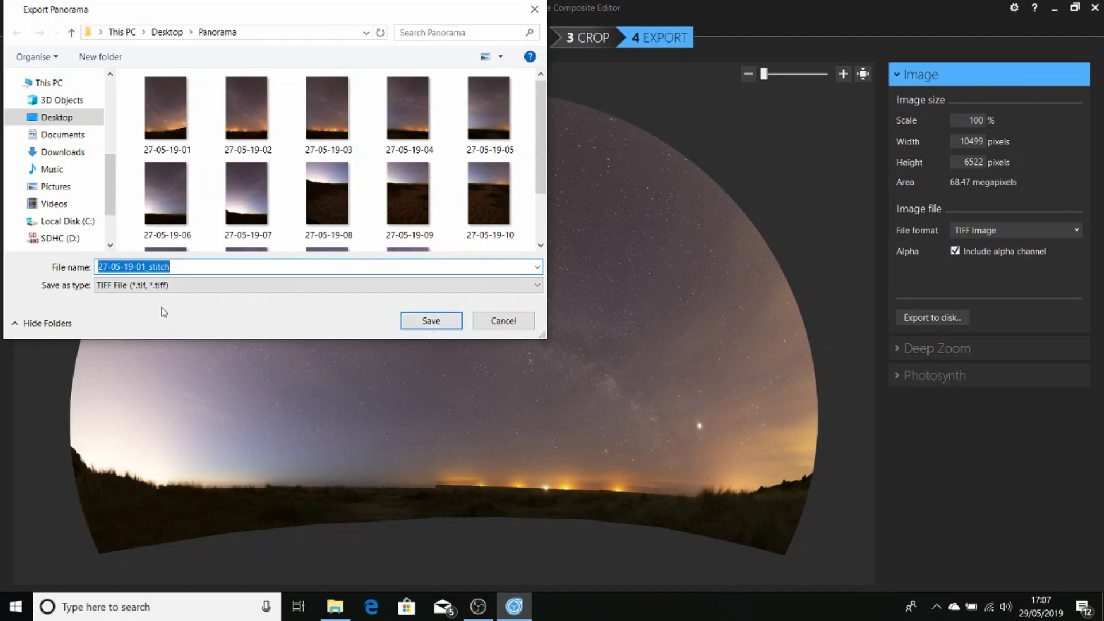
left_click_drag(149, 267, 78, 260)
key("BackSpace")
key("Right")
key("Right")
key("Right")
key("Right")
key("Right")
key("Right")
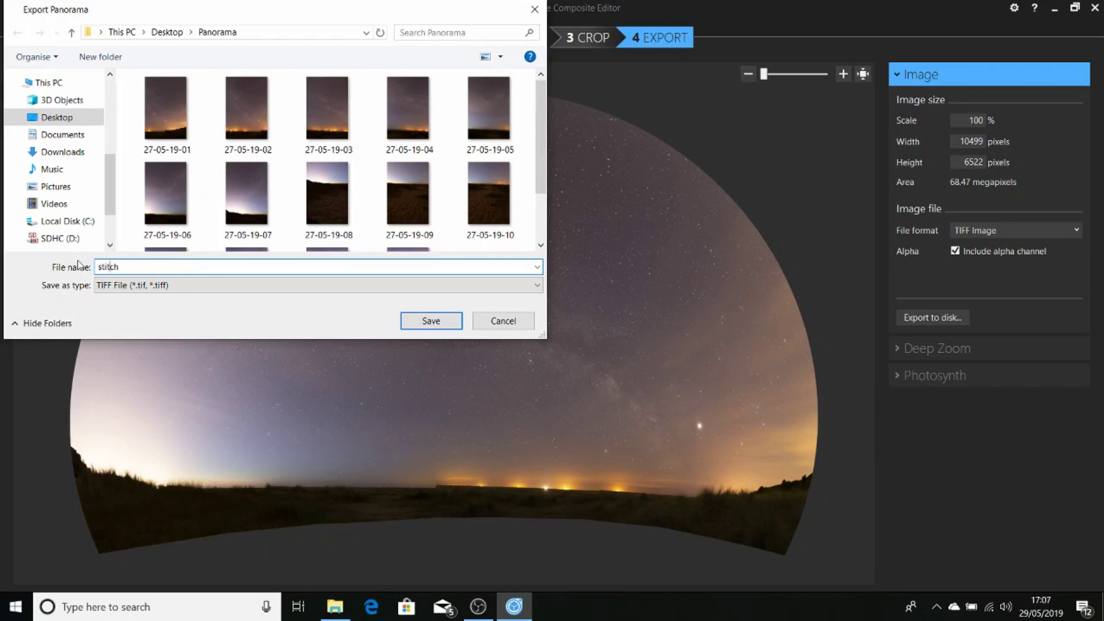
type("ed1")
left_click(444, 323)
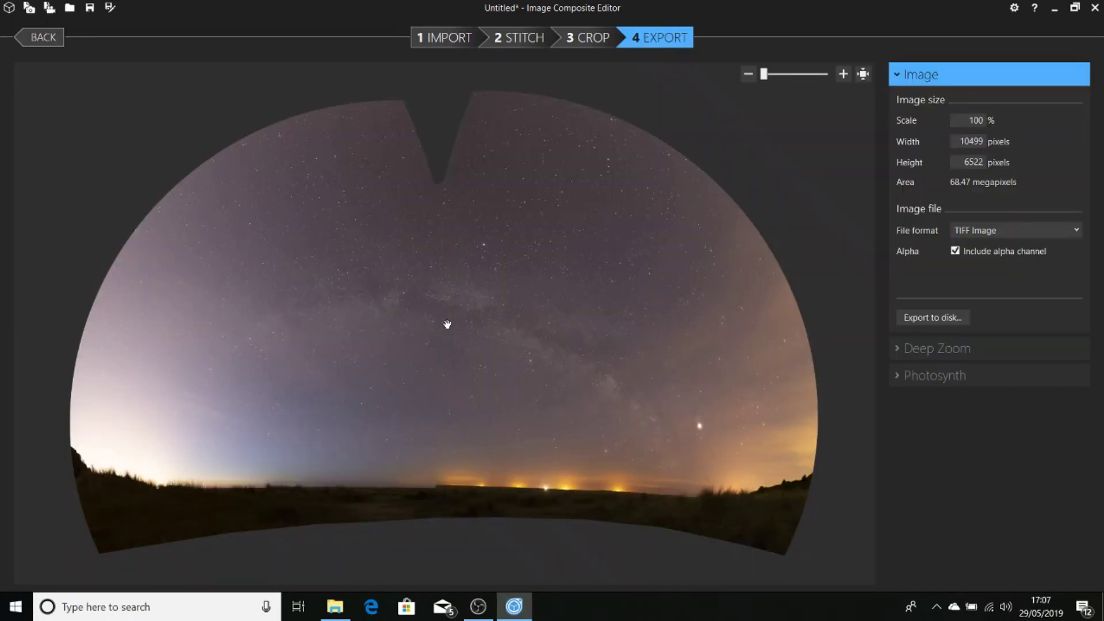
Remove all seven imported sky images from the import list
left_click(443, 41)
left_click(519, 162)
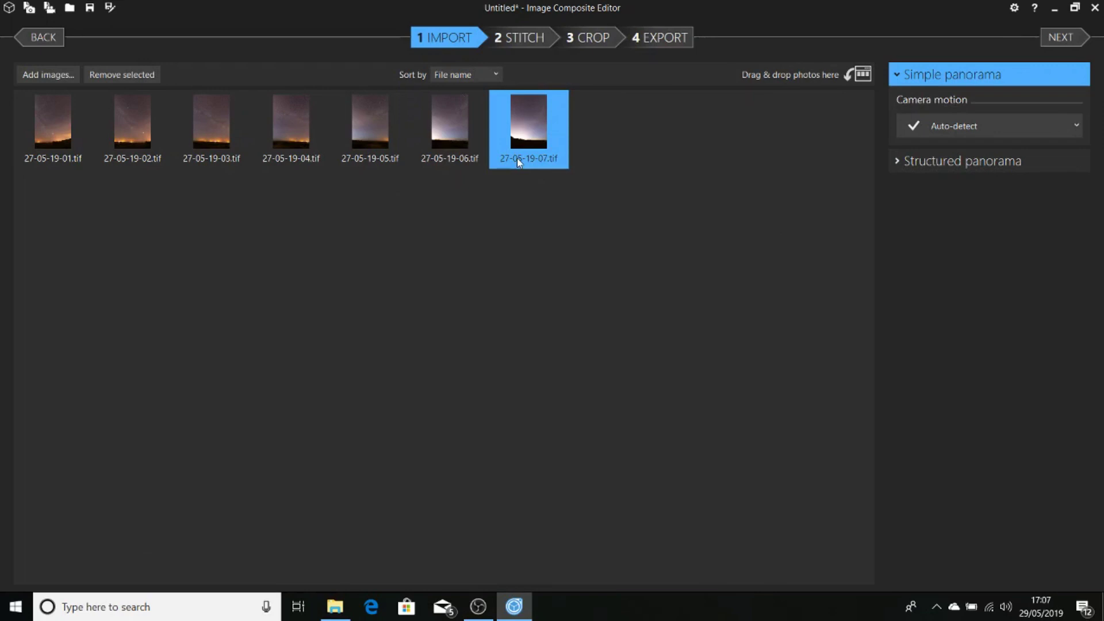
left_click(42, 149, "shift")
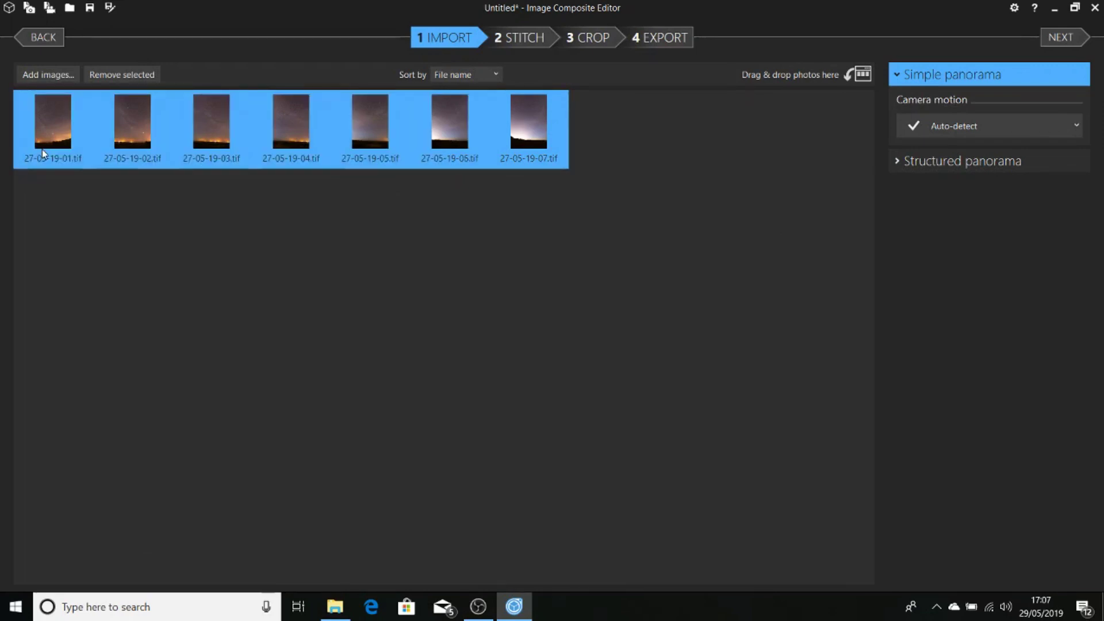
left_click(111, 80)
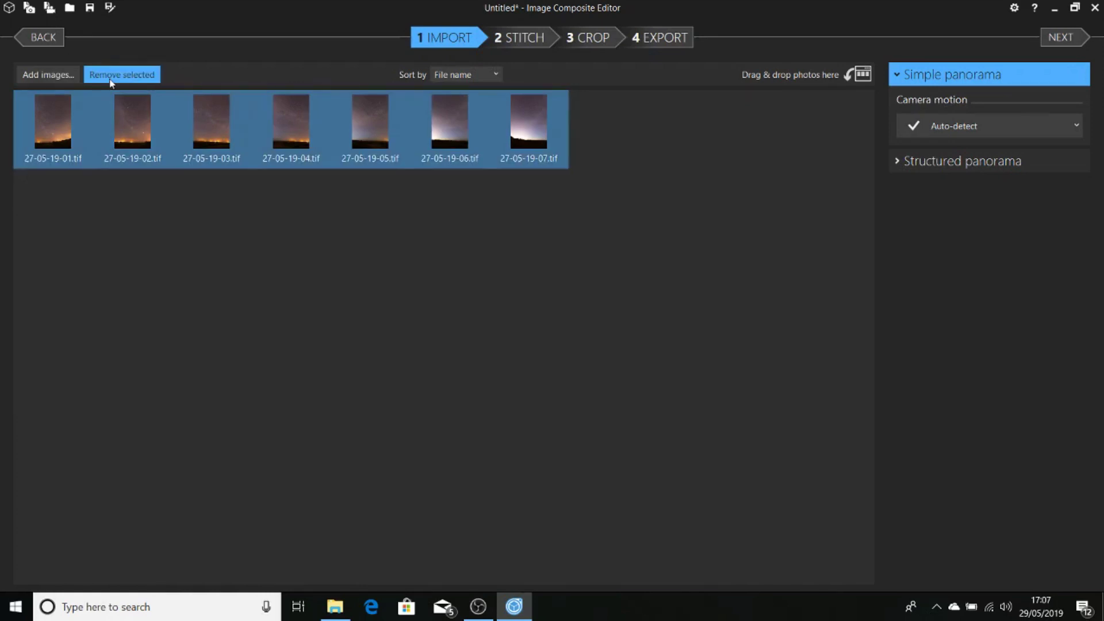
Import images 27-05-19-08 through 27-05-19-14 and stitch them into a panorama
left_click(389, 70)
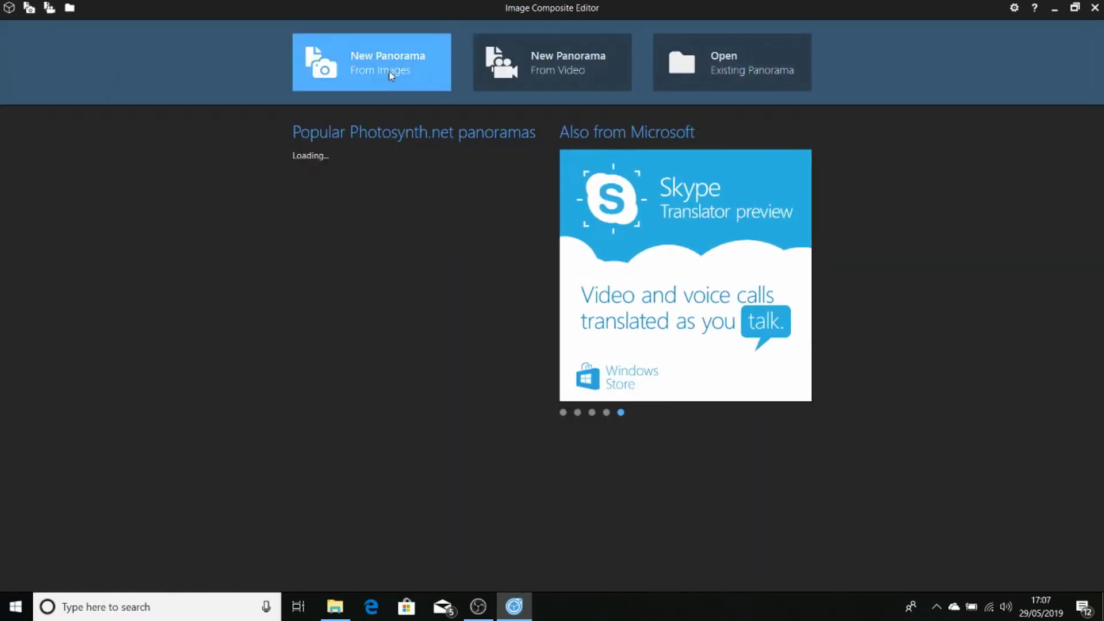
left_click(327, 194)
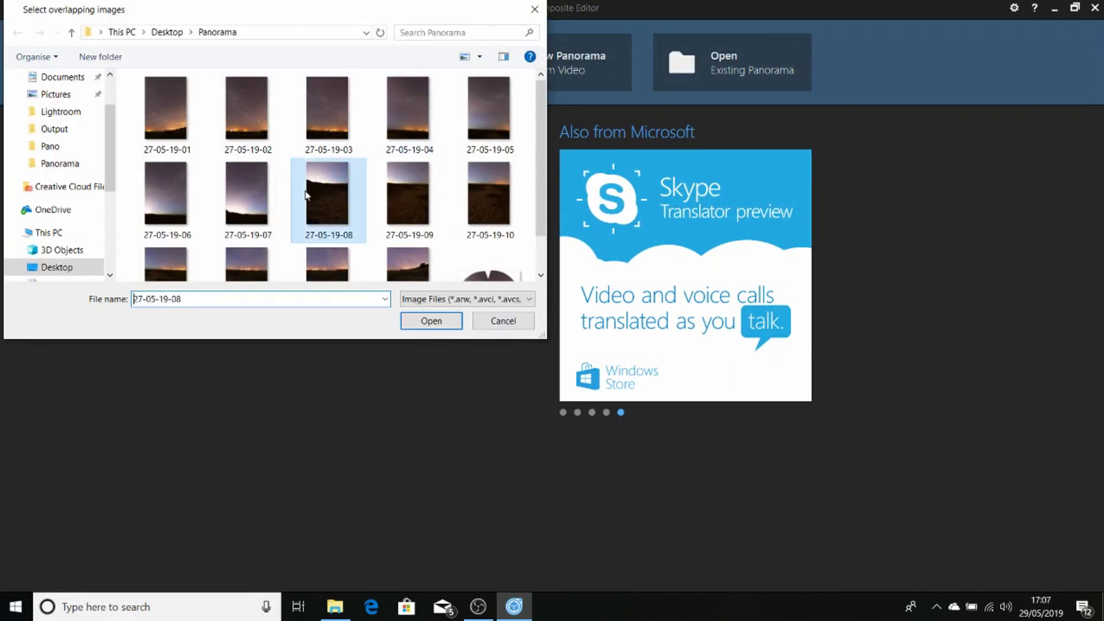
scroll(363, 212, "down", 1)
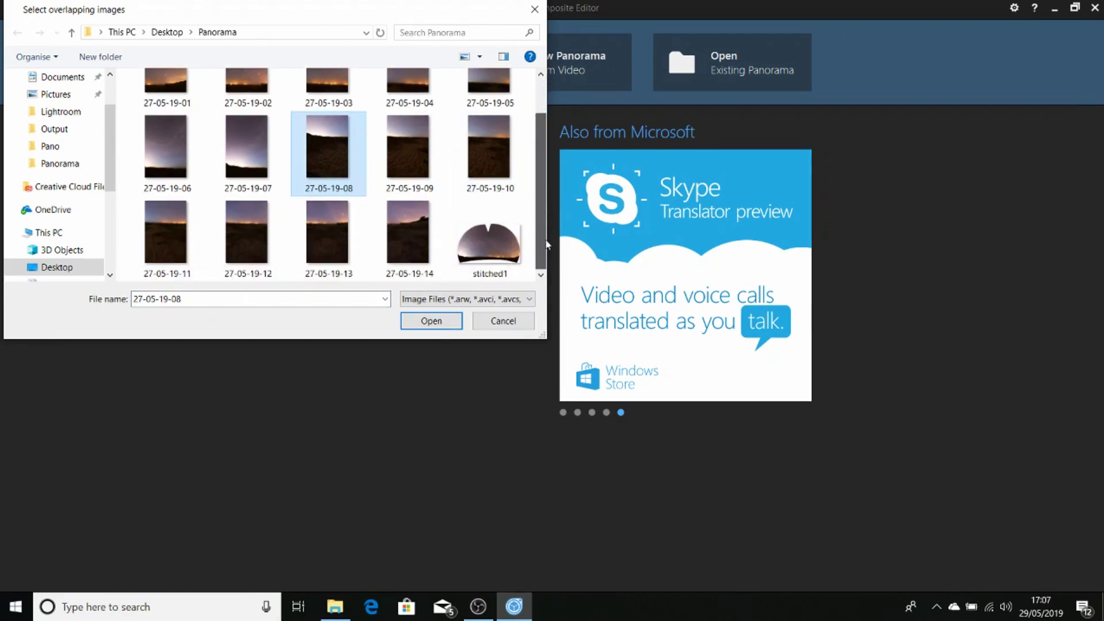
left_click(415, 224, "shift")
left_click(430, 321)
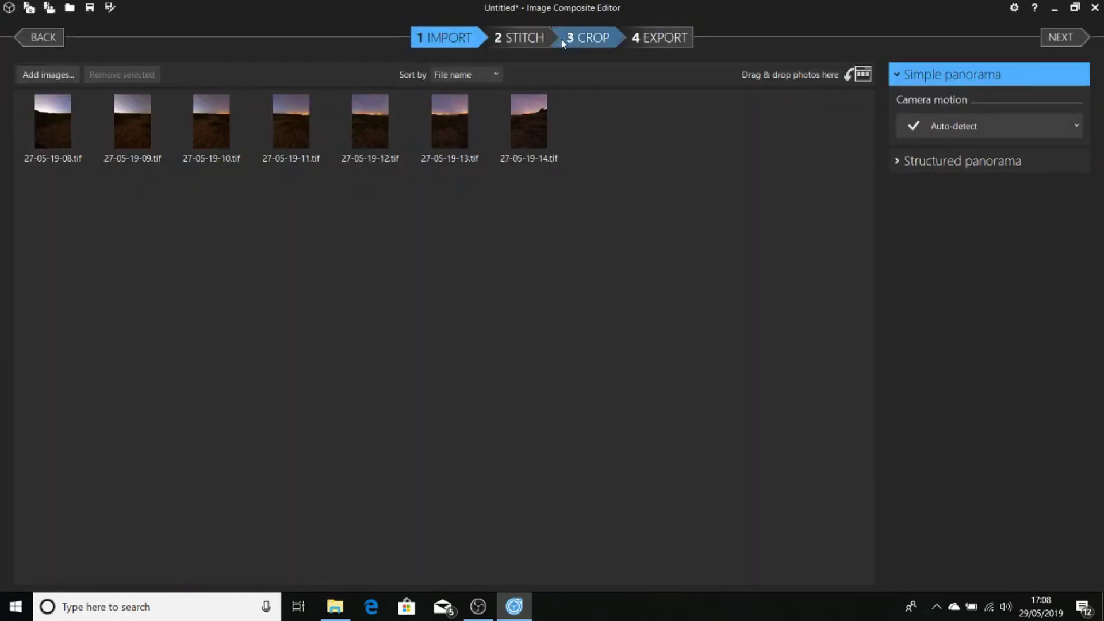
left_click(534, 33)
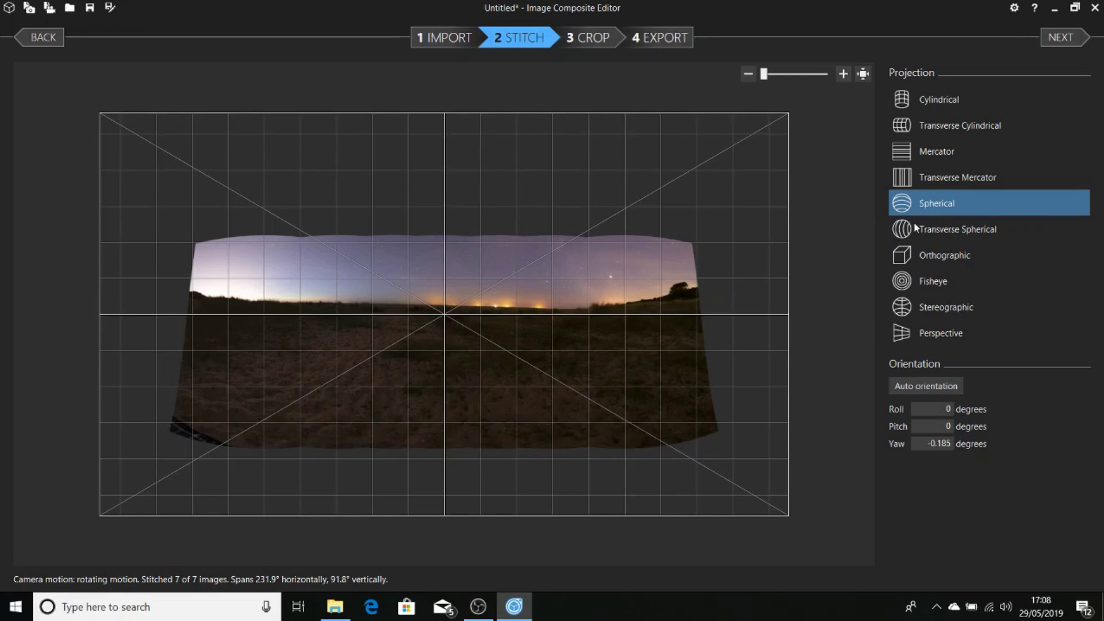
Set the foreground panorama to Fisheye projection, leave it uncropped, and reach Export
left_click(919, 274)
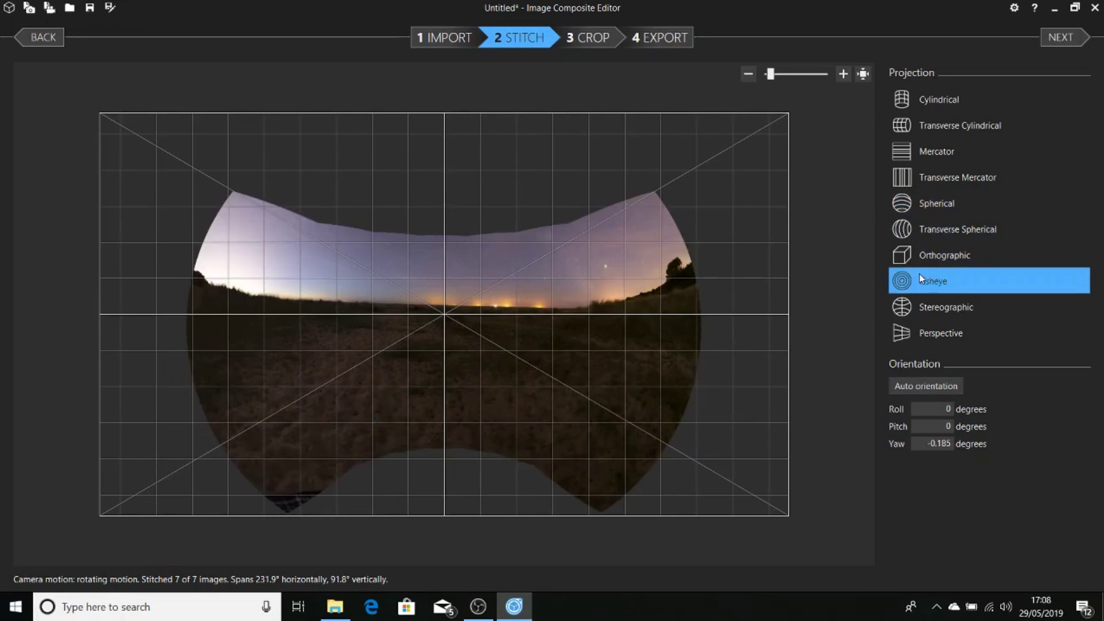
left_click(611, 37)
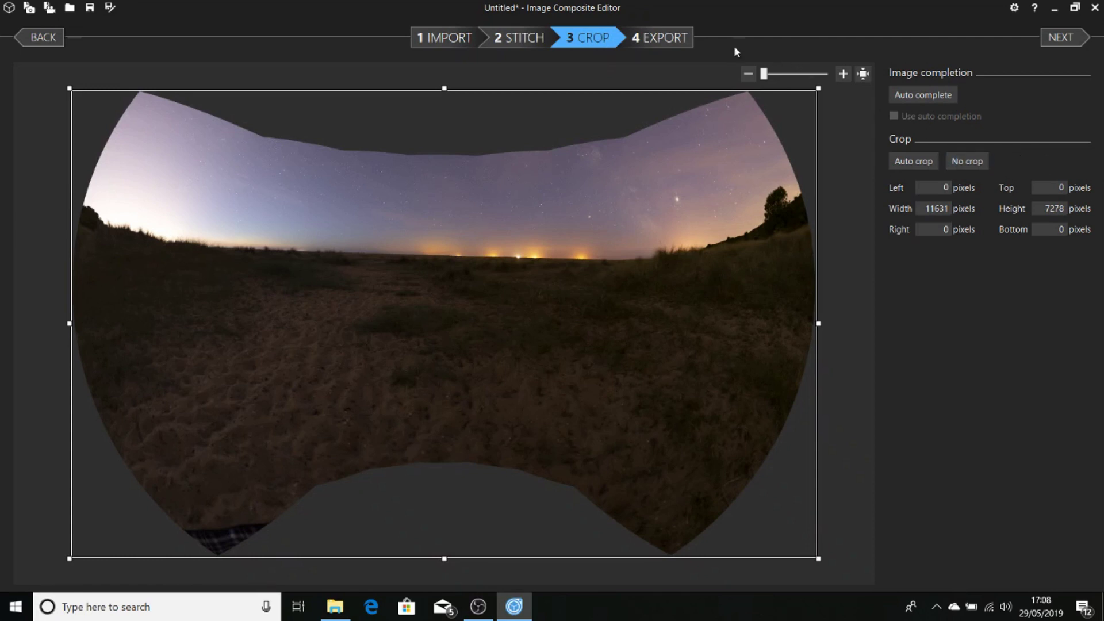
left_click(670, 42)
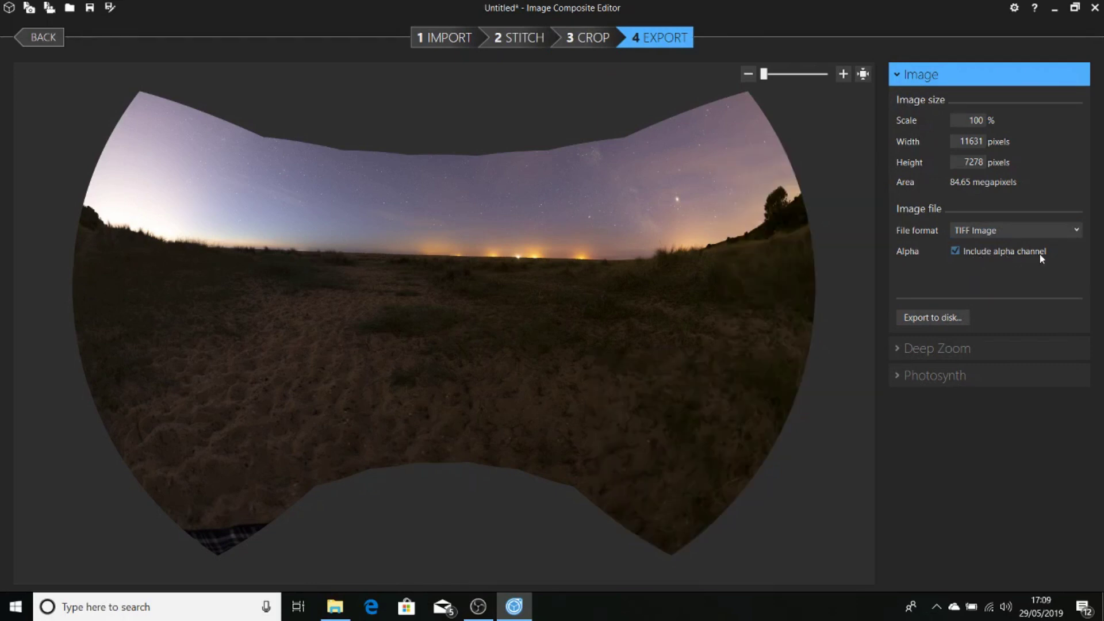
Save the foreground panorama to disk as stitched2, next to stitched1
left_click(924, 318)
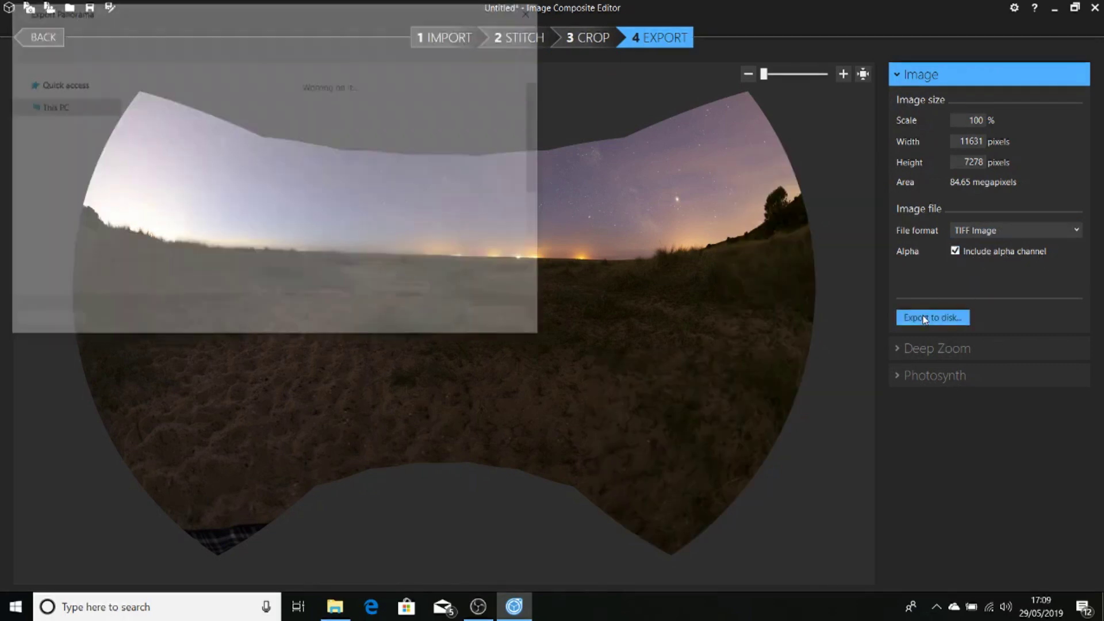
scroll(512, 213, "down", 2)
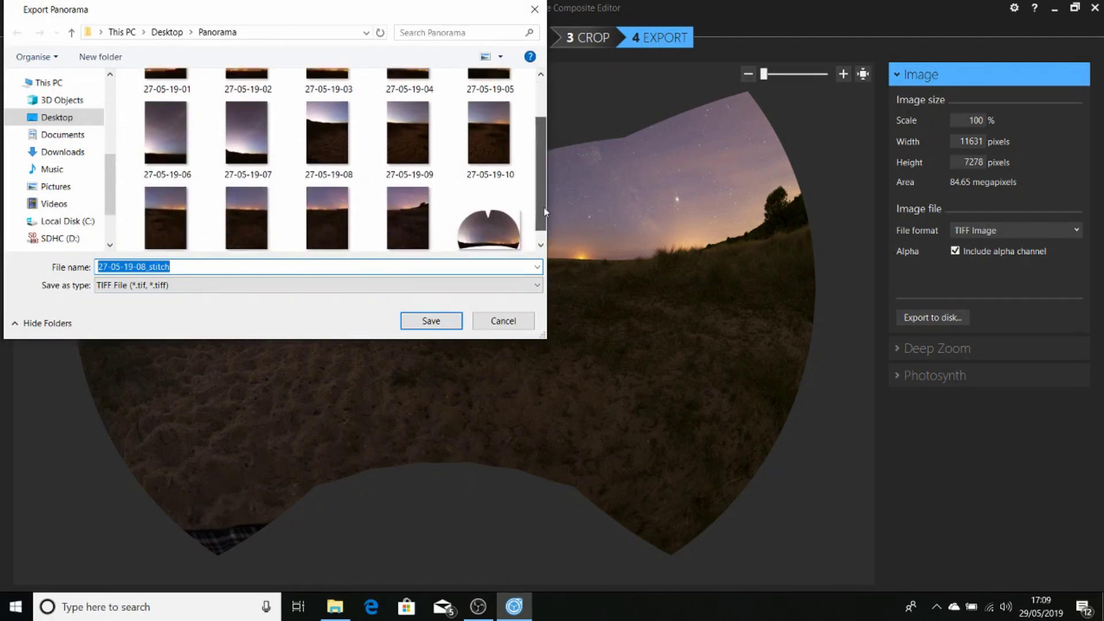
left_click(513, 215)
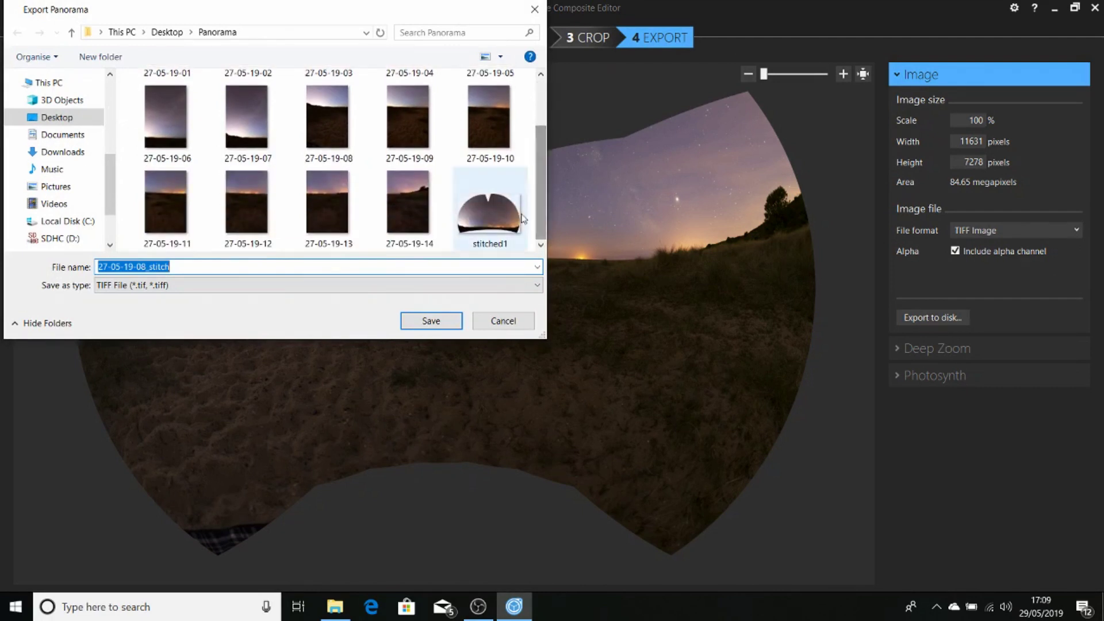
double_click(168, 267)
left_click(169, 267)
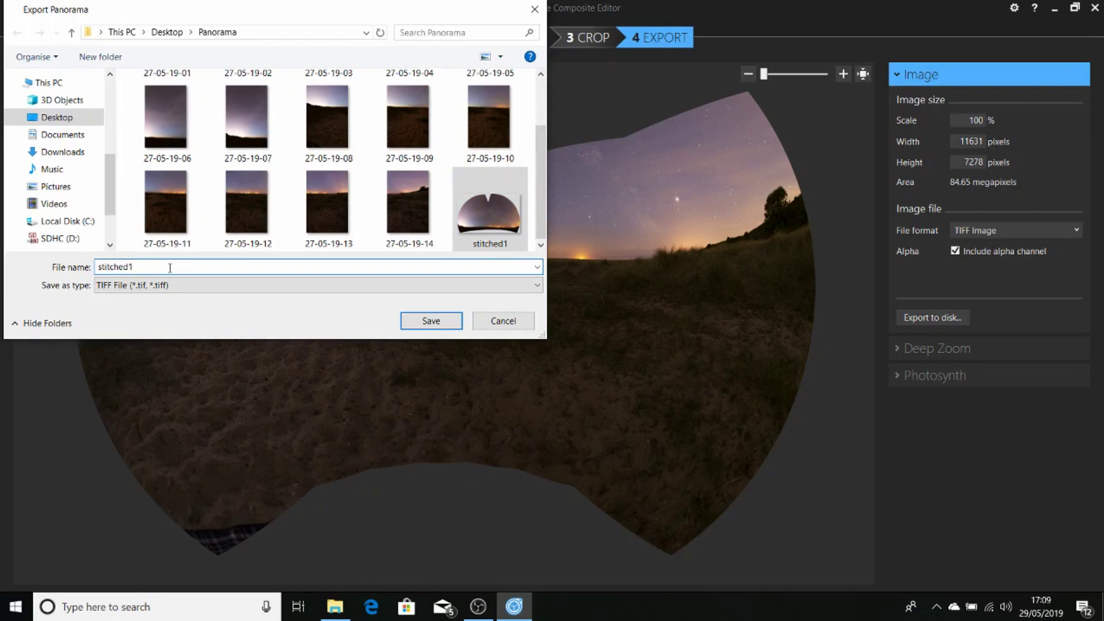
key("BackSpace")
type("2")
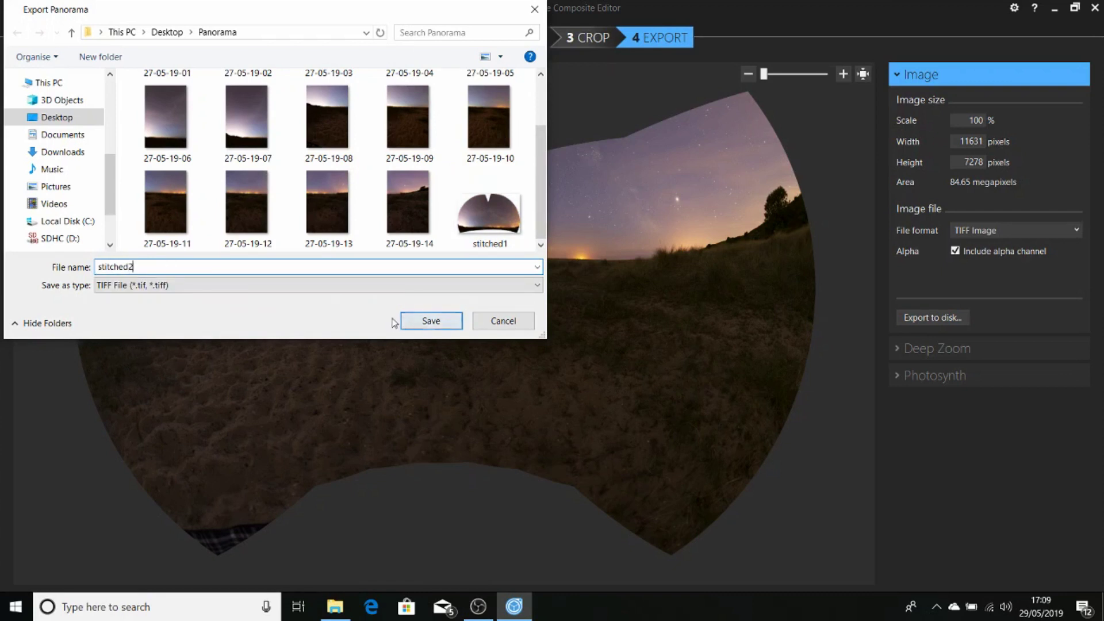
left_click(431, 321)
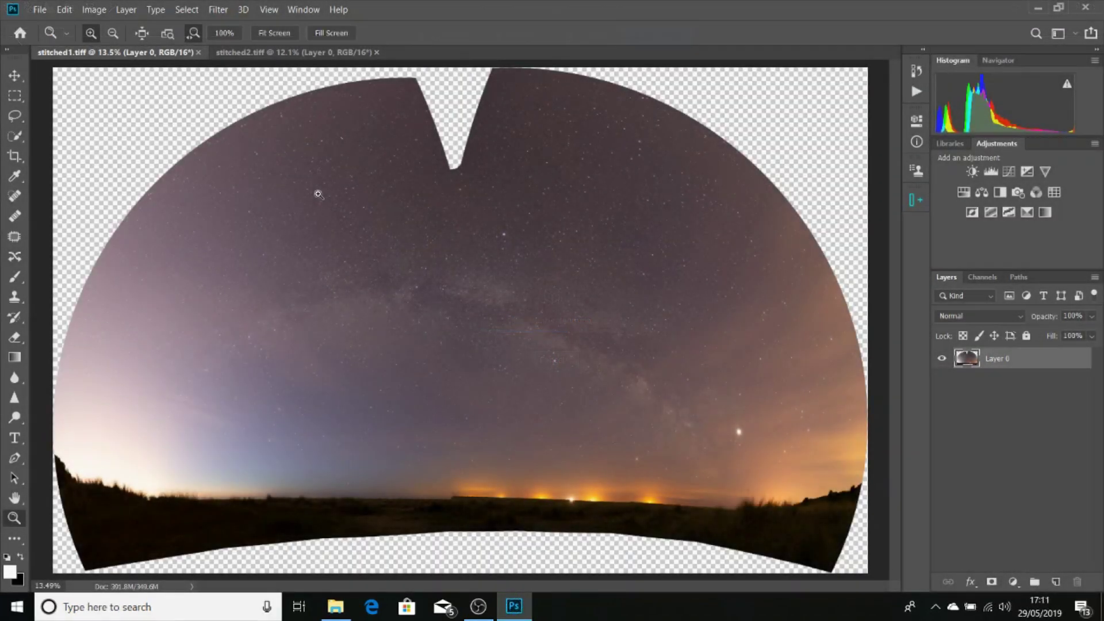
Flip between stitched2.tiff and stitched1.tiff, ending with stitched2.tiff in front
left_click(306, 52)
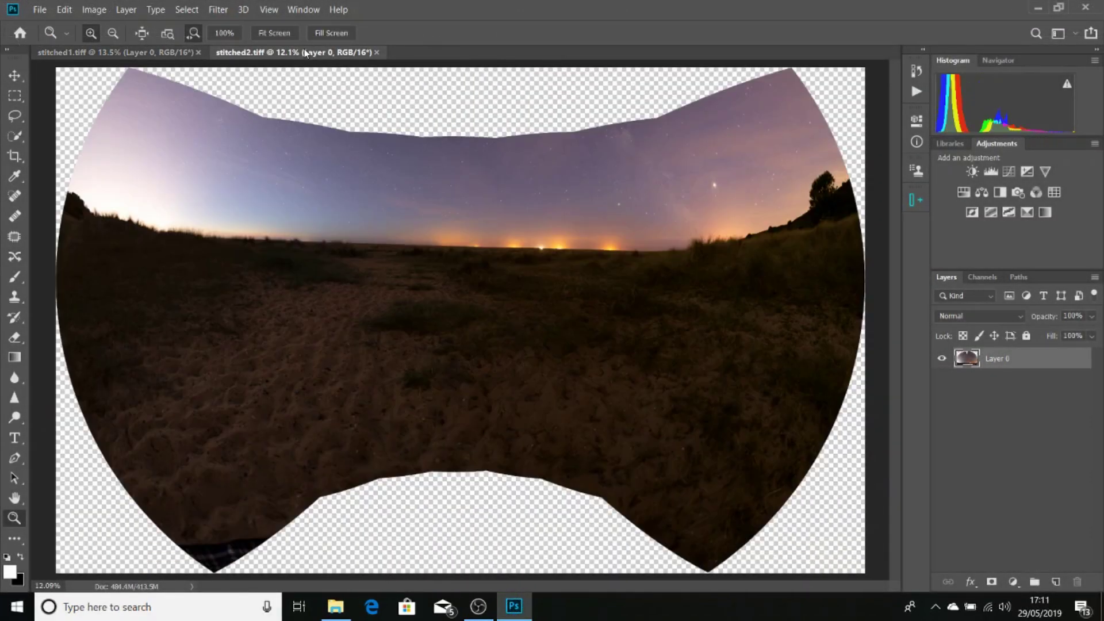
left_click(129, 53)
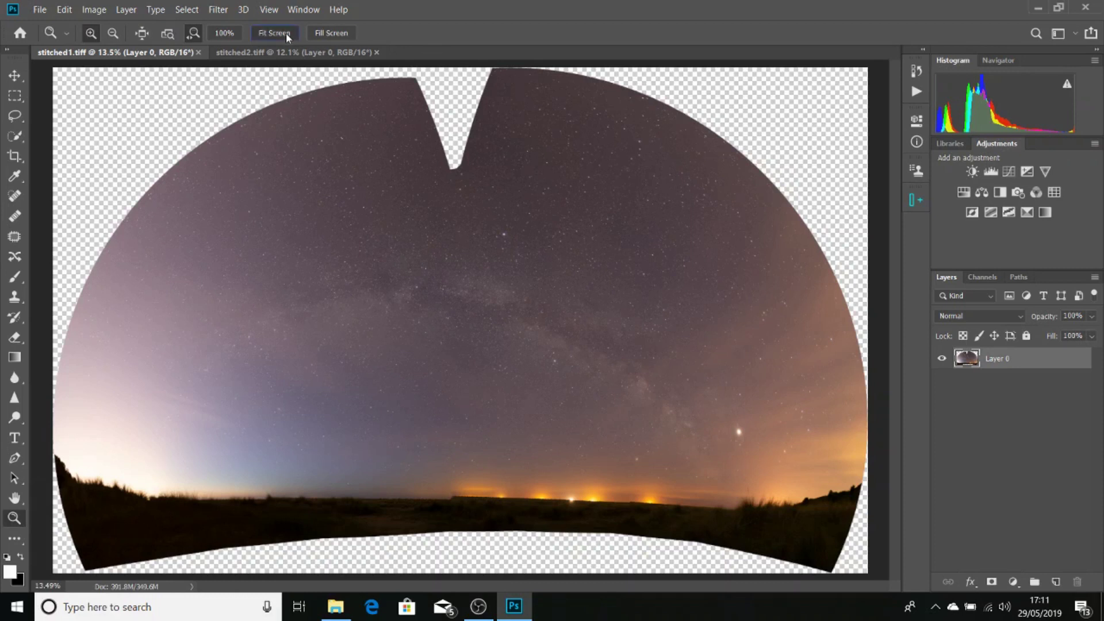
left_click(292, 52)
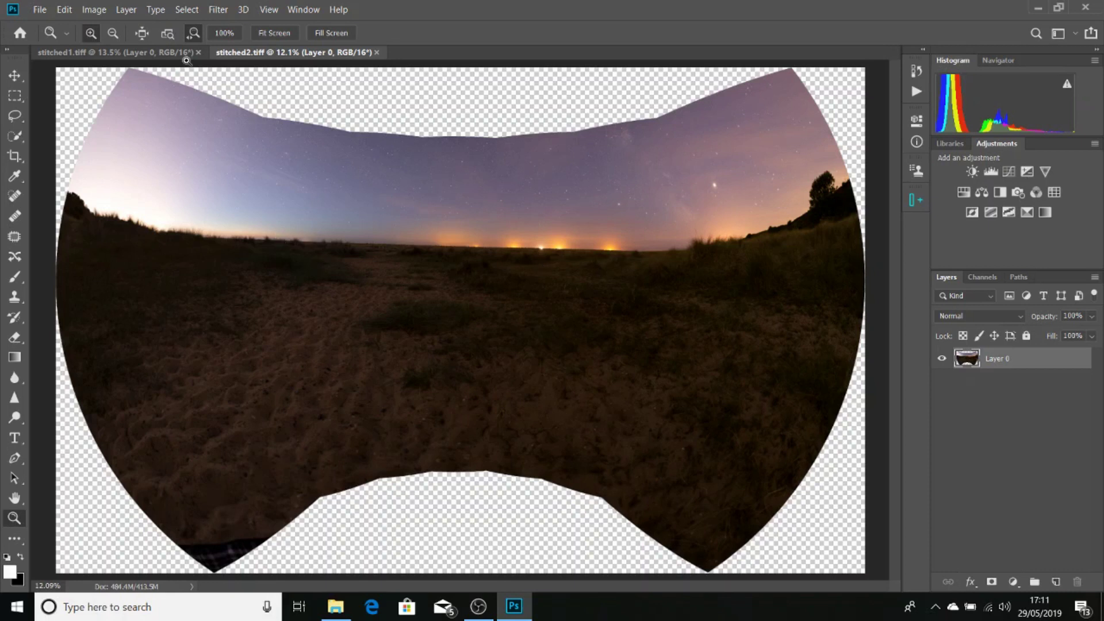
Use Canvas Size to set stitched2's canvas height to 50 inches, keeping the 38.77-inch width
left_click(93, 9)
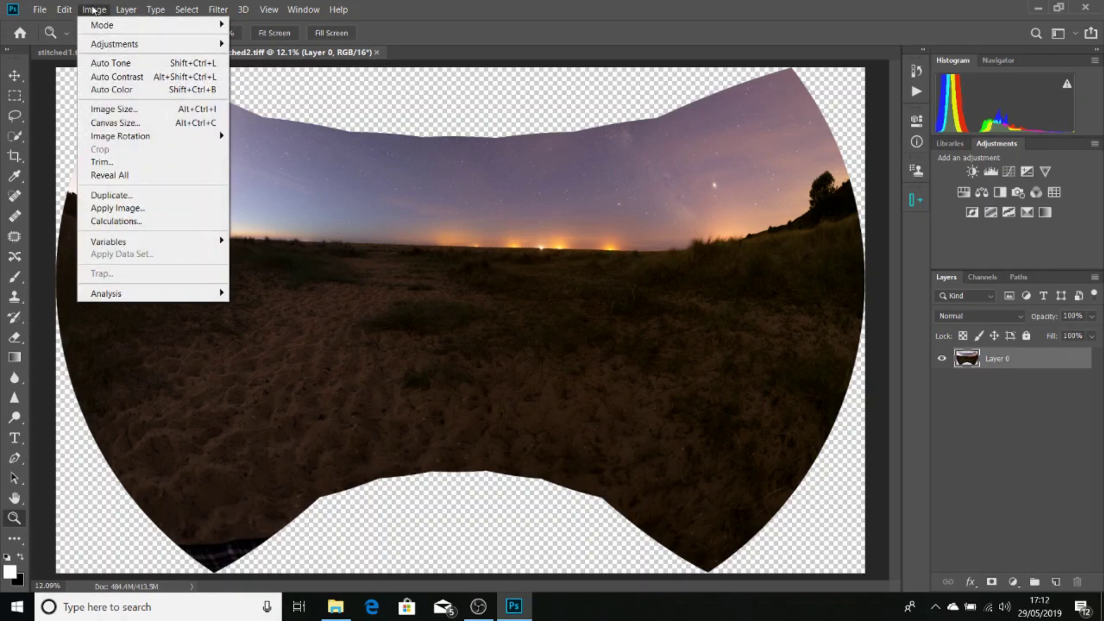
left_click(141, 122)
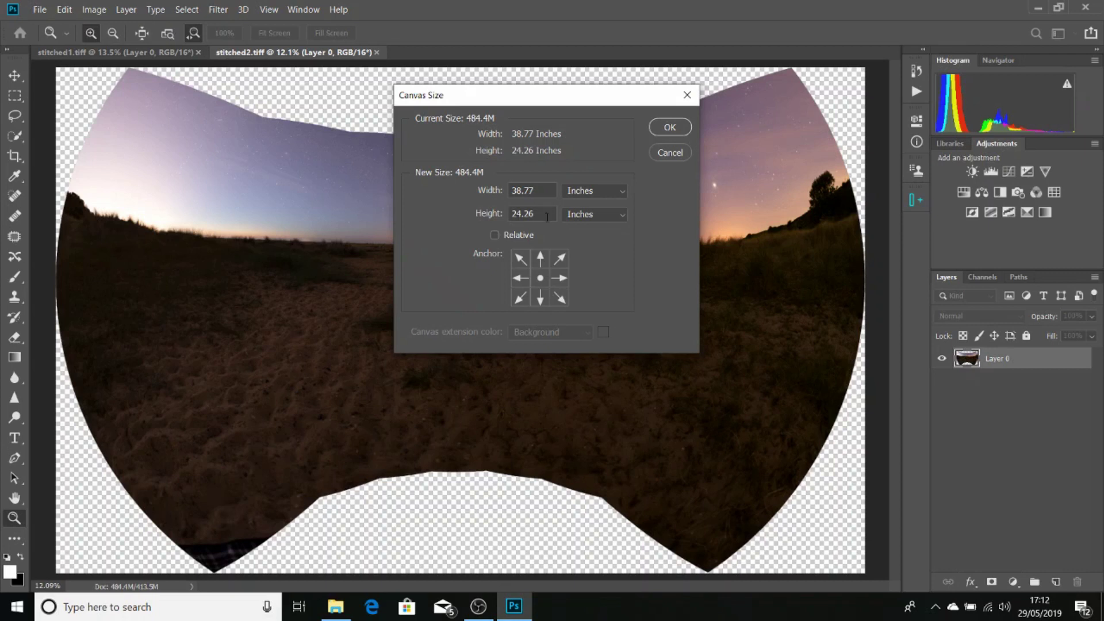
double_click(539, 214)
type("50")
left_click(671, 128)
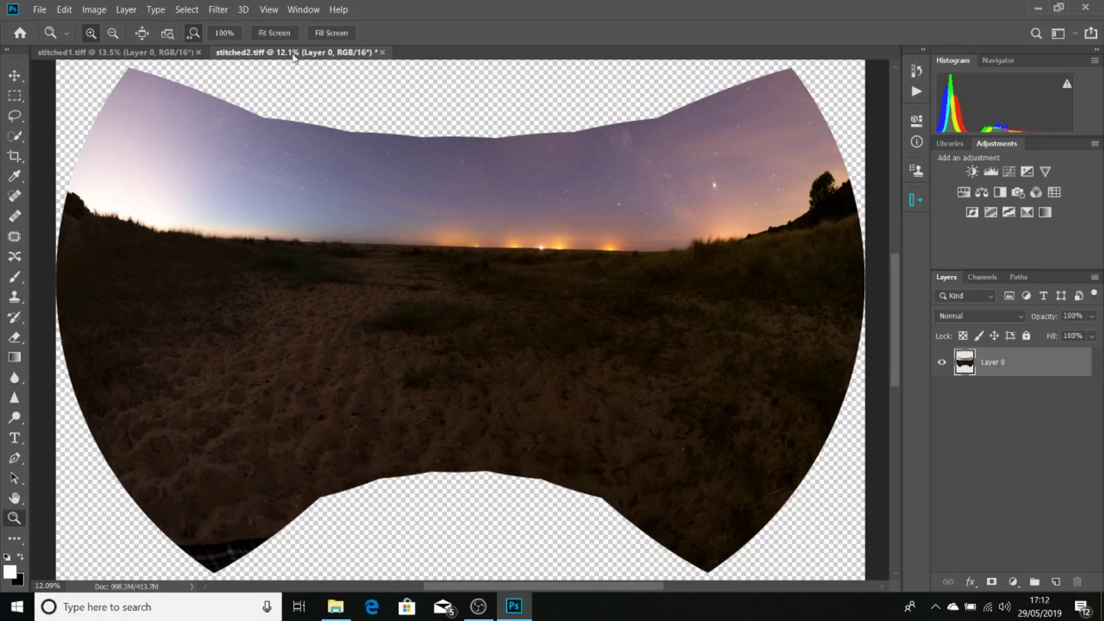
Select all of stitched1.tiff's sky panorama and copy it
left_click(284, 35)
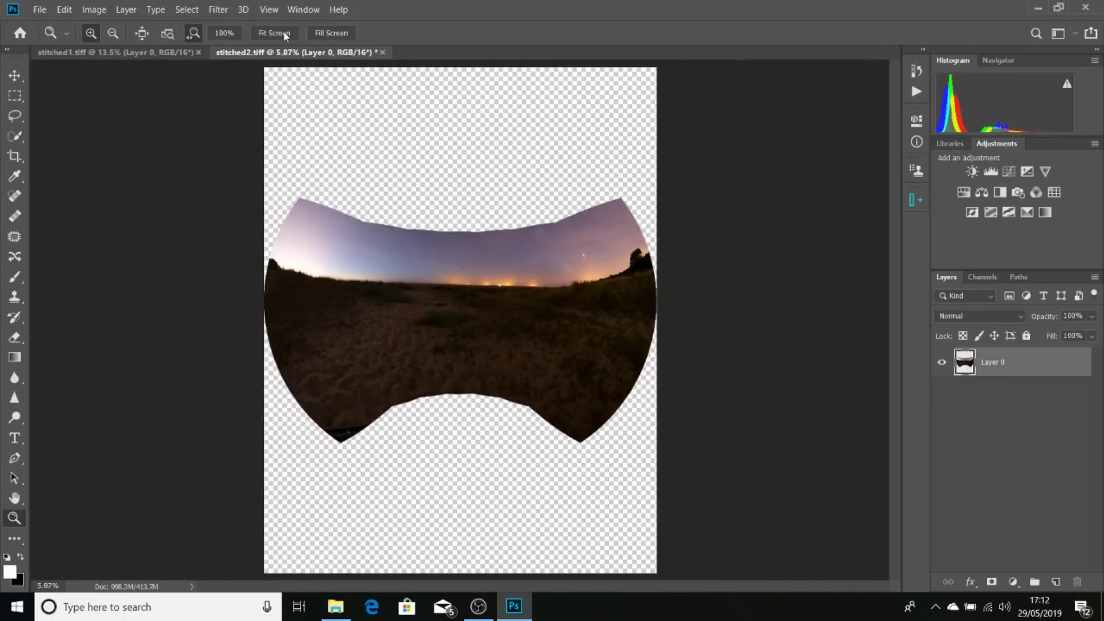
left_click(172, 52)
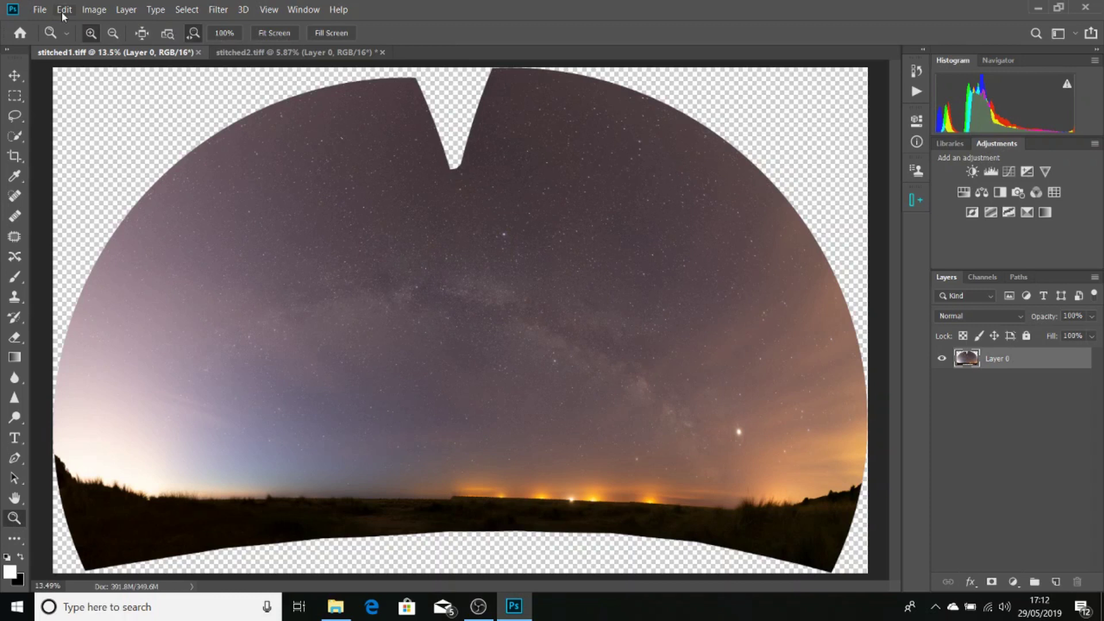
left_click(201, 10)
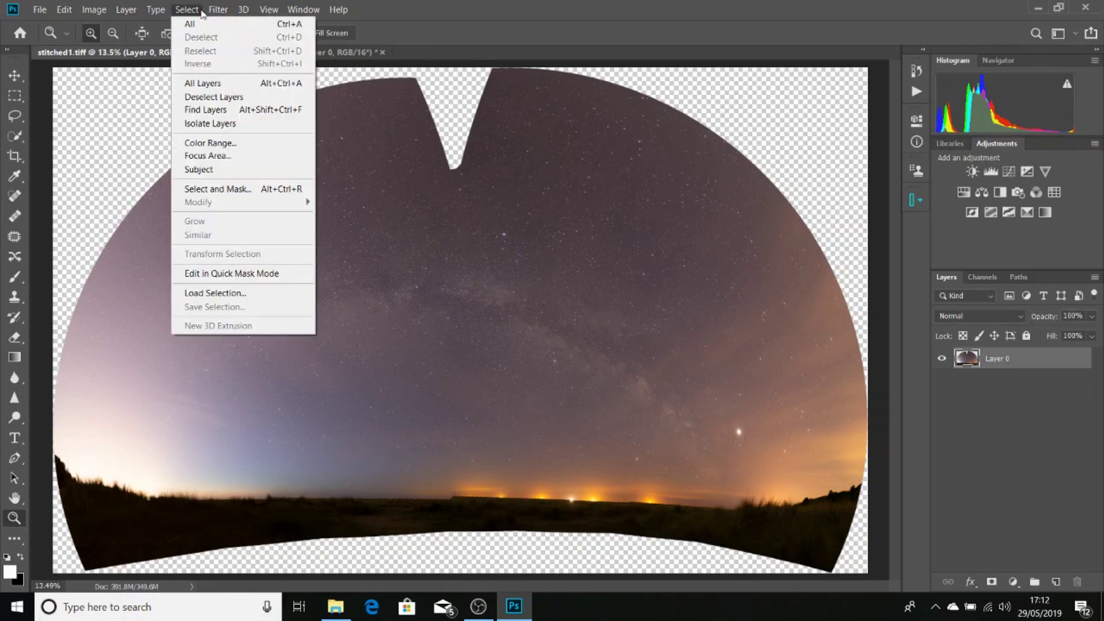
left_click(200, 23)
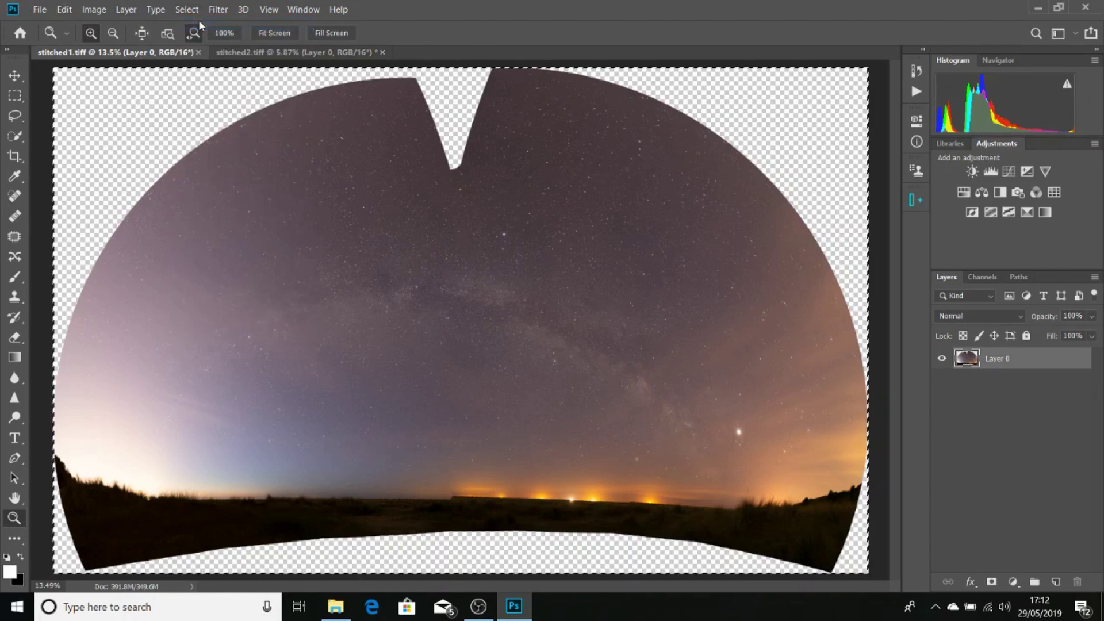
left_click(63, 9)
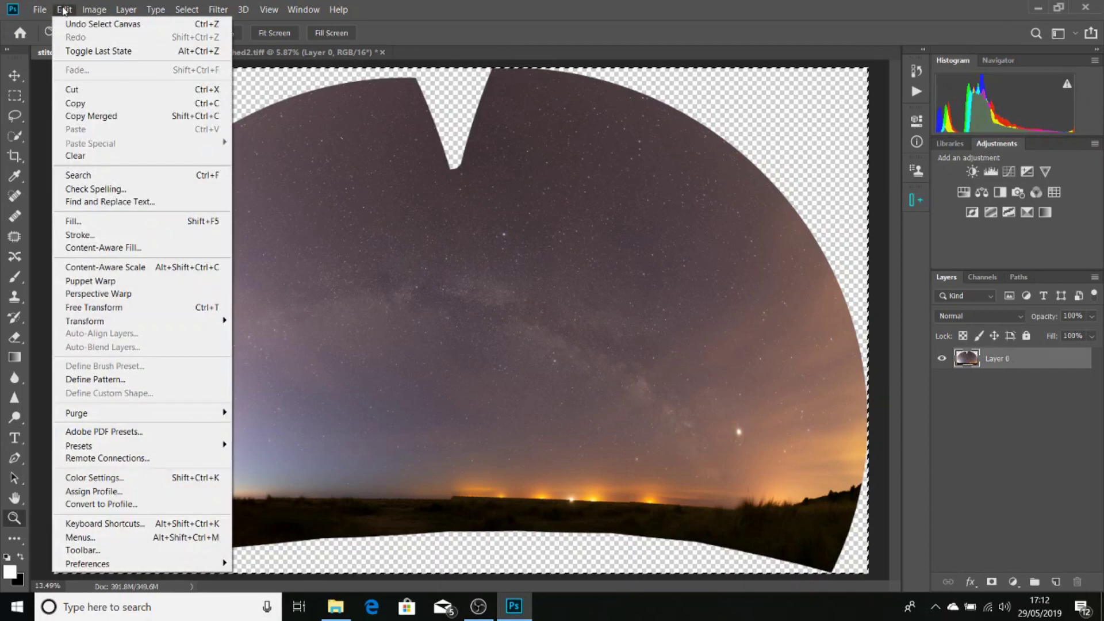
left_click(80, 104)
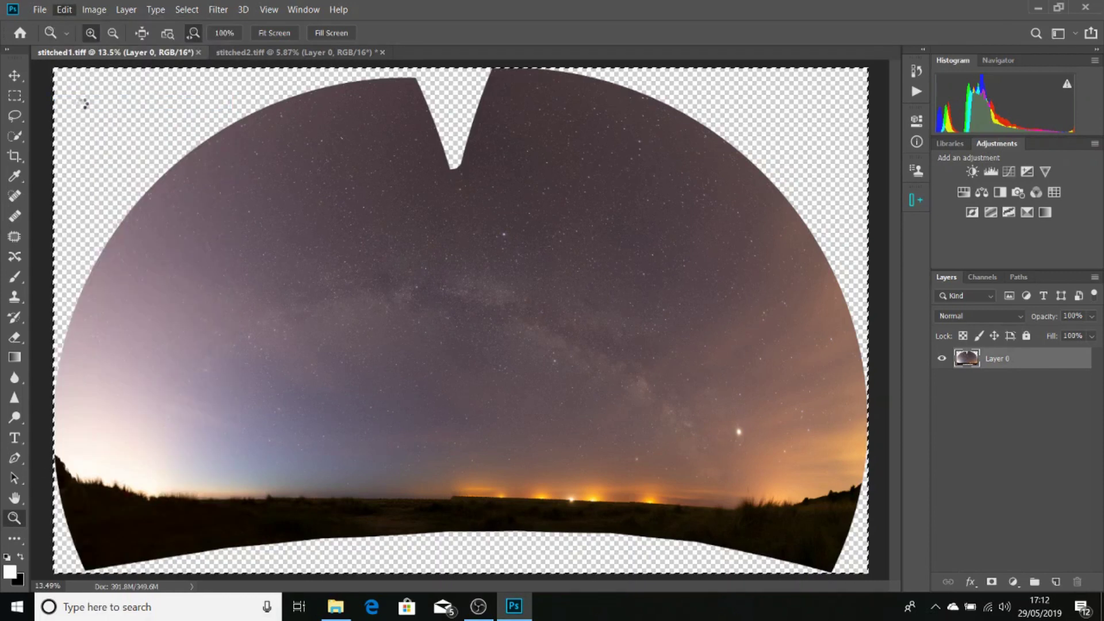
Paste the copied sky panorama onto a new Layer 1 in stitched2.tiff
left_click(294, 52)
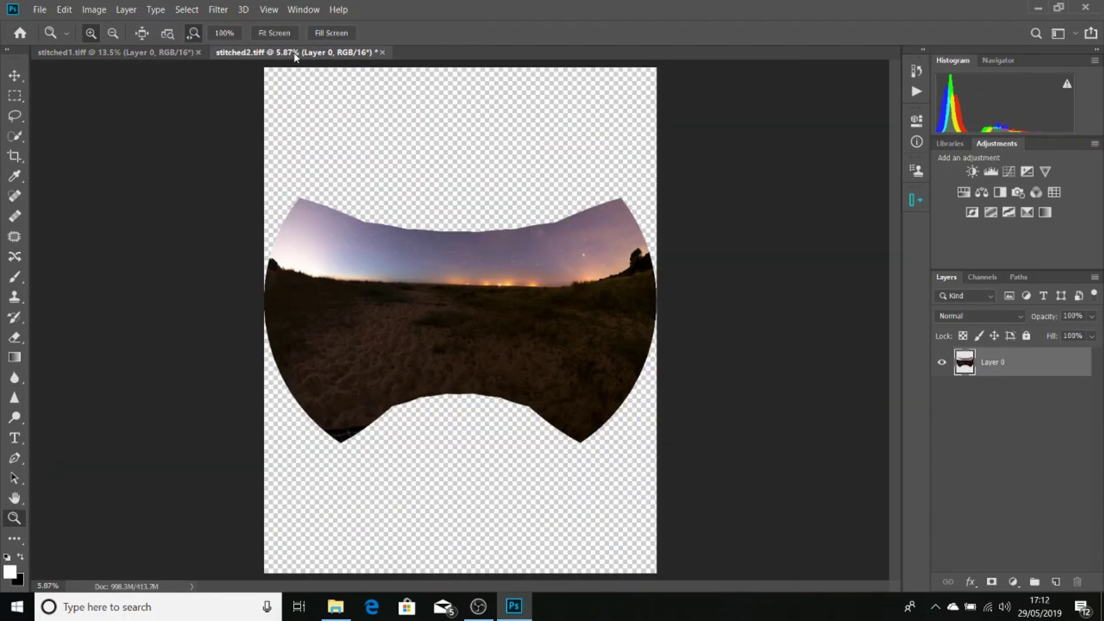
left_click(126, 10)
mouse_move(173, 25)
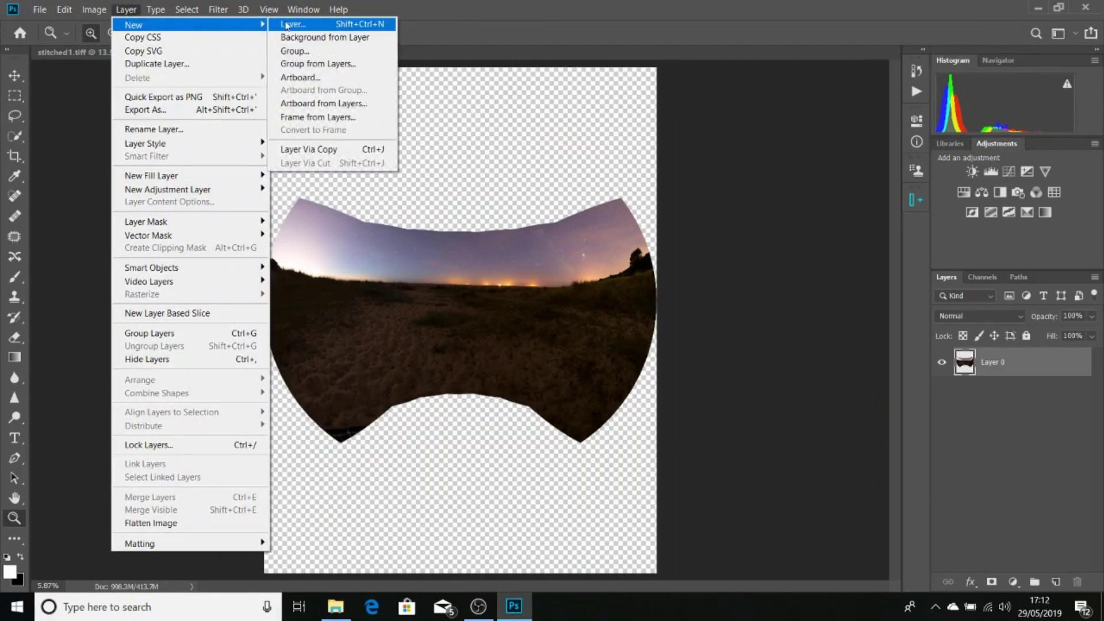
left_click(293, 24)
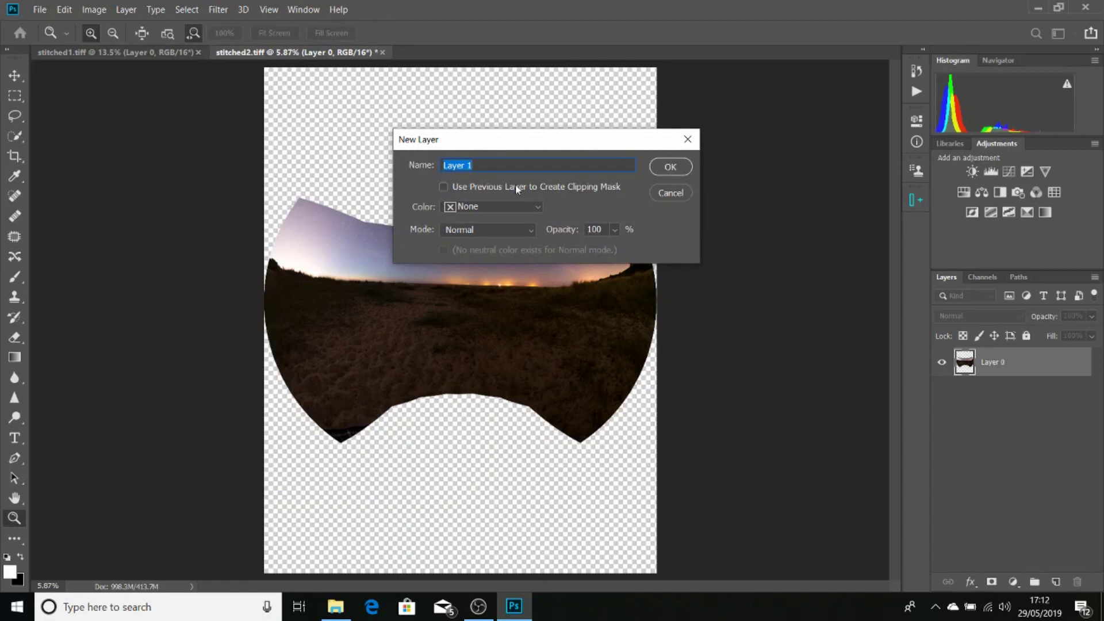
left_click(670, 167)
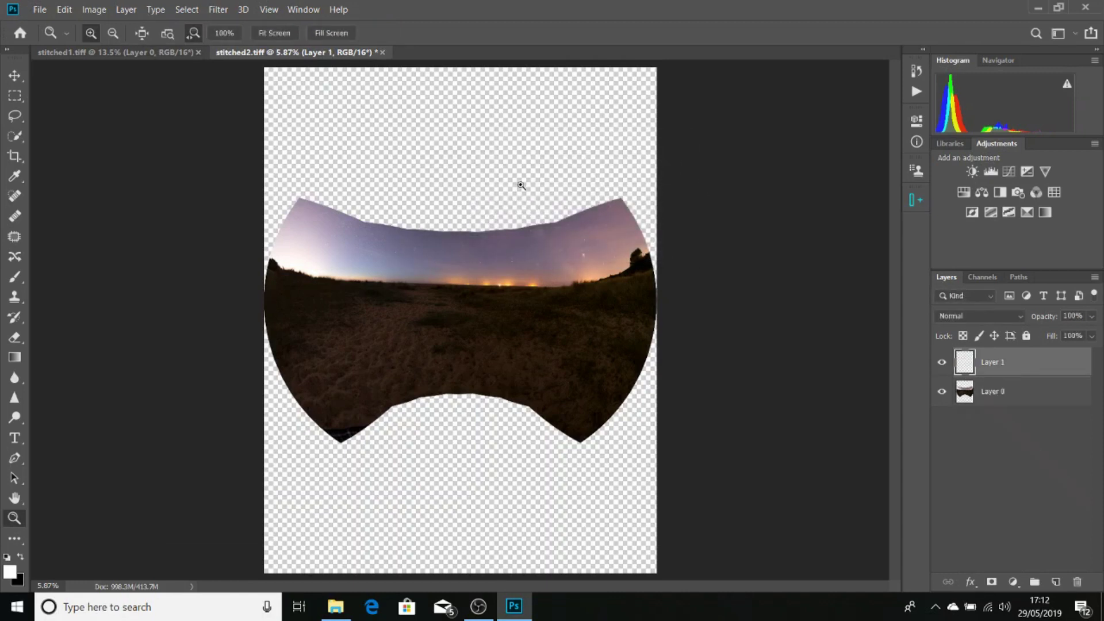
left_click(74, 11)
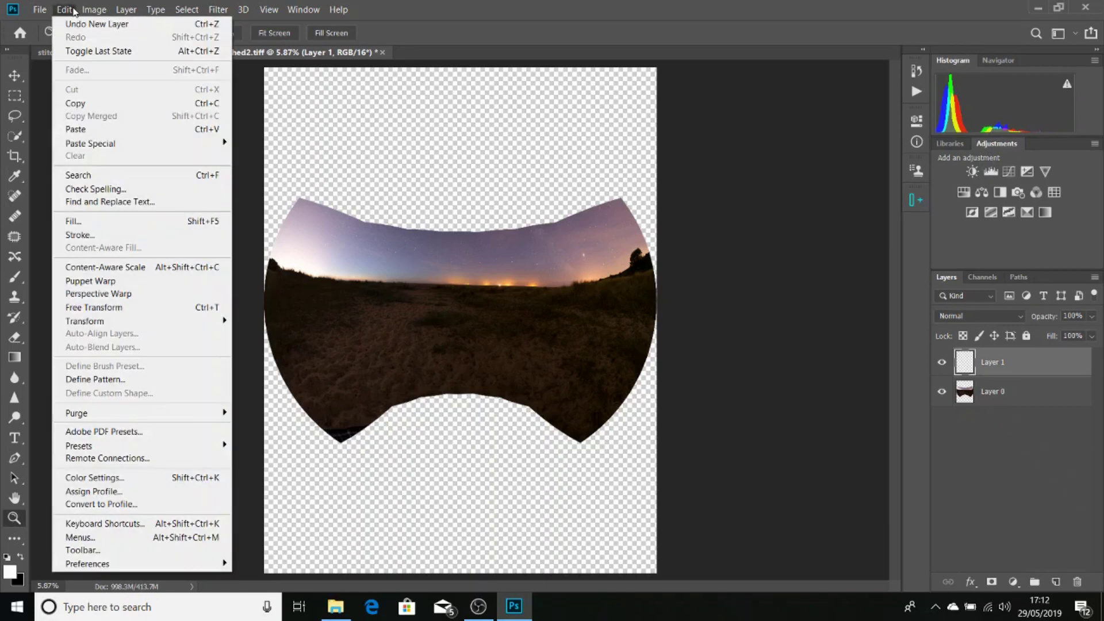
left_click(88, 130)
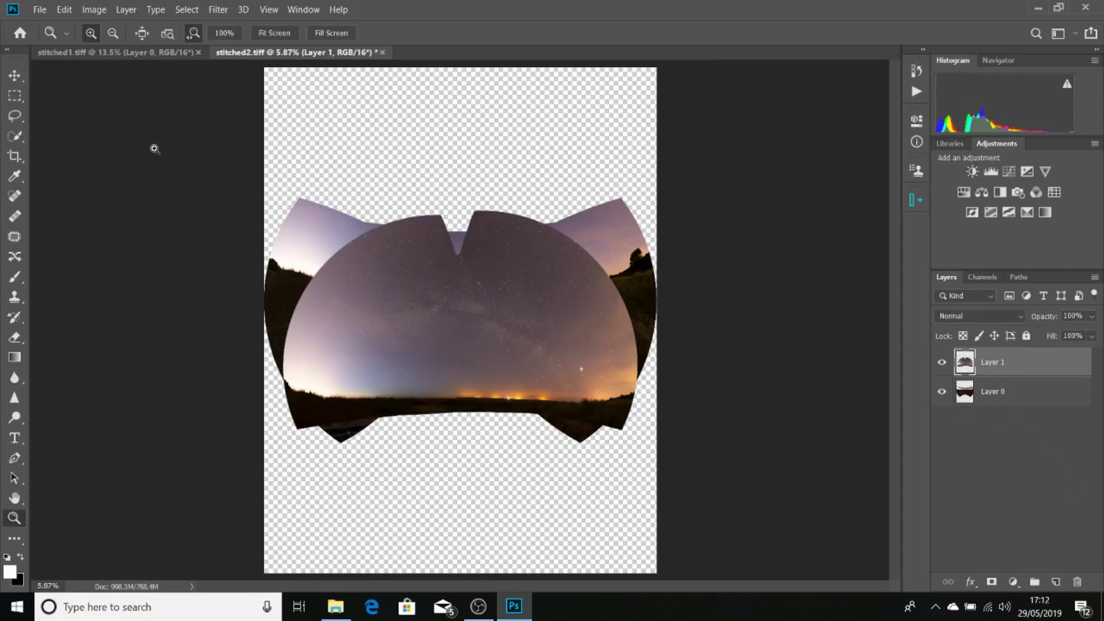
Move the sky panorama to the canvas top and the ground panorama down, then inspect the horizon up close
left_click(15, 77)
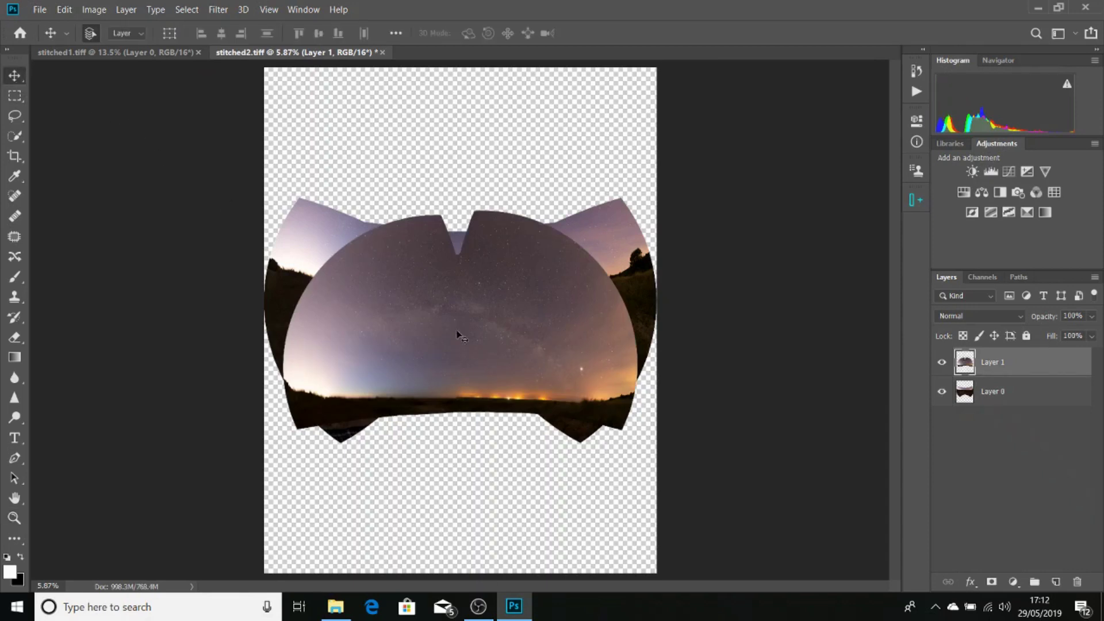
left_click_drag(457, 332, 449, 199)
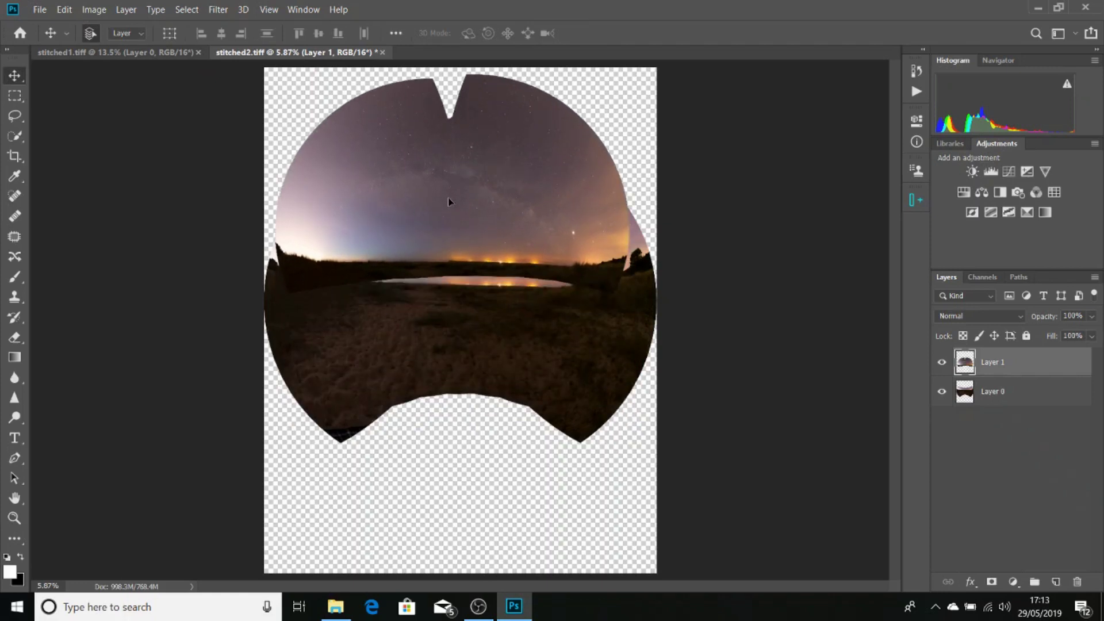
left_click_drag(460, 336, 463, 430)
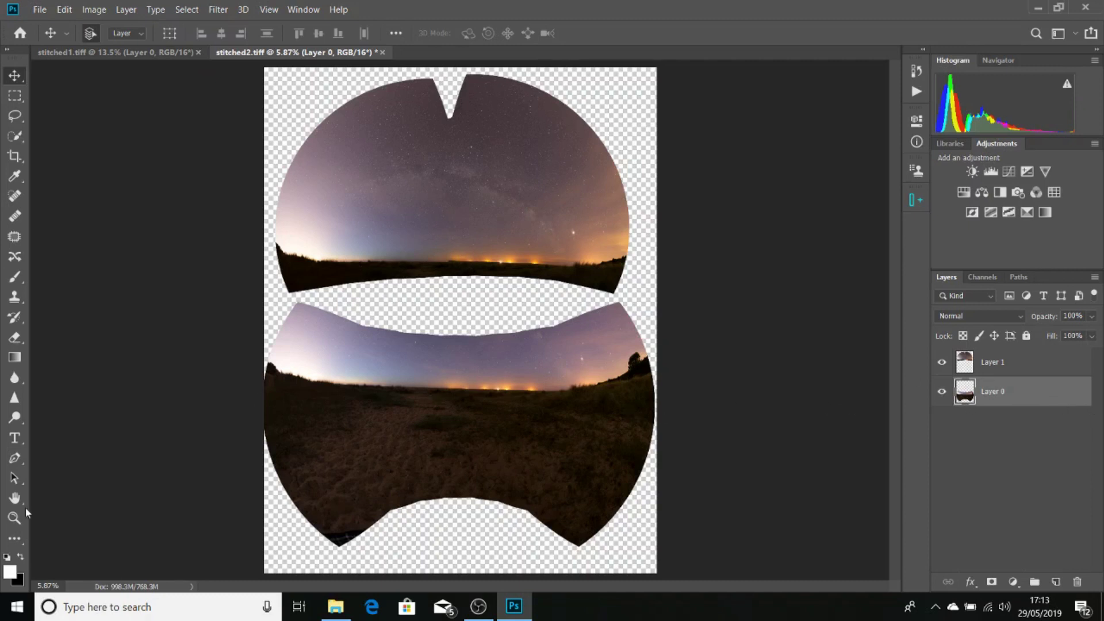
left_click(15, 517)
left_click(451, 263)
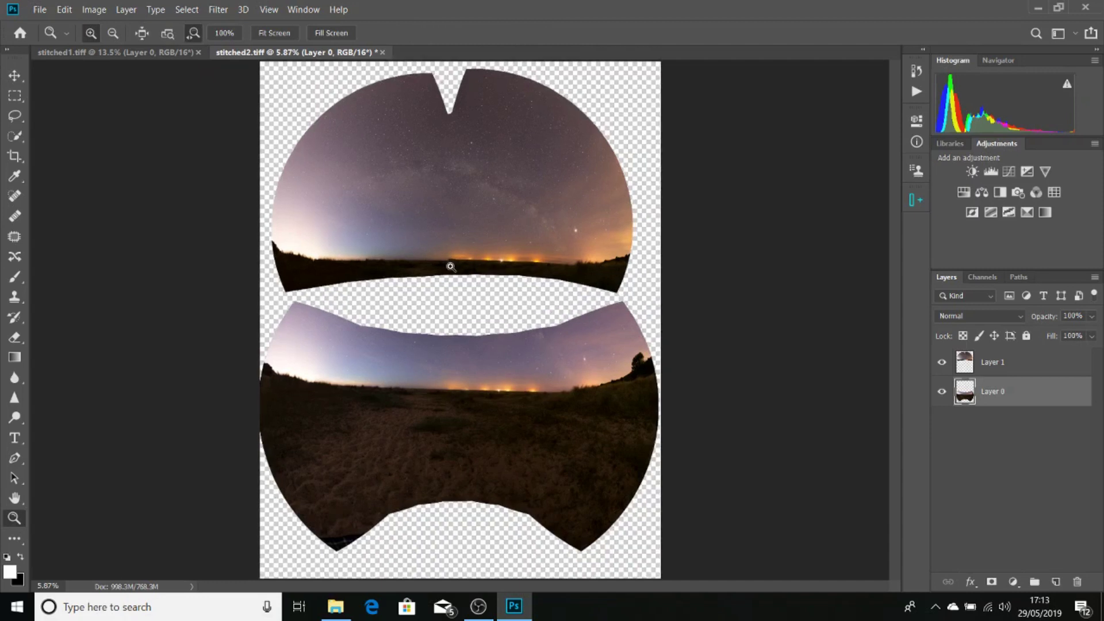
left_click(451, 263)
left_click(451, 263)
left_click(451, 263)
left_click(451, 263)
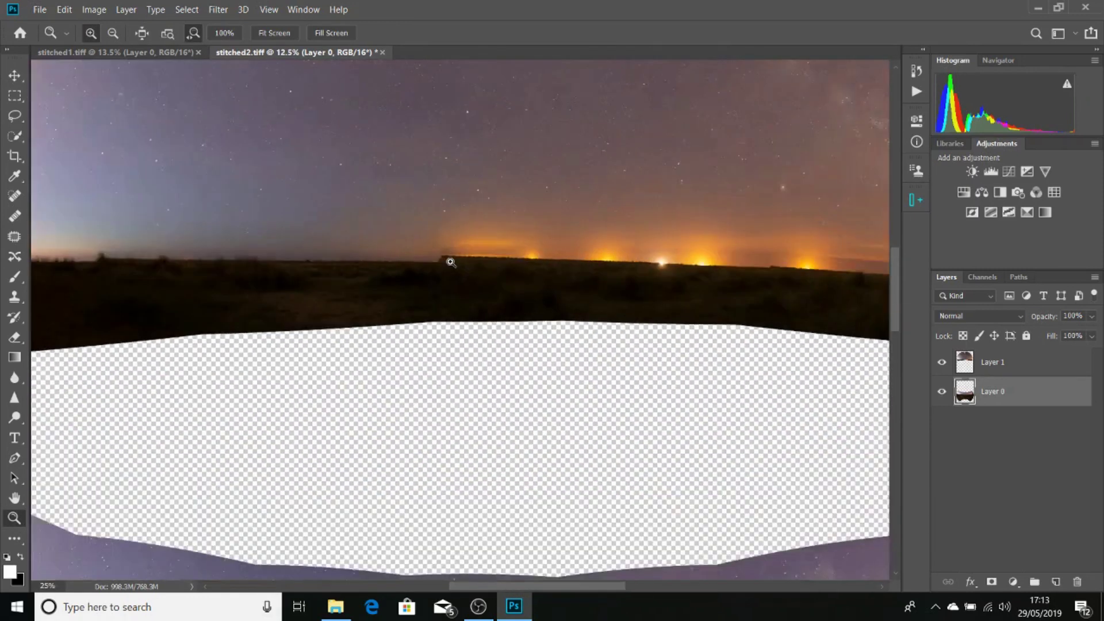
left_click(450, 263)
left_click(451, 263)
left_click(451, 262)
left_click(451, 263)
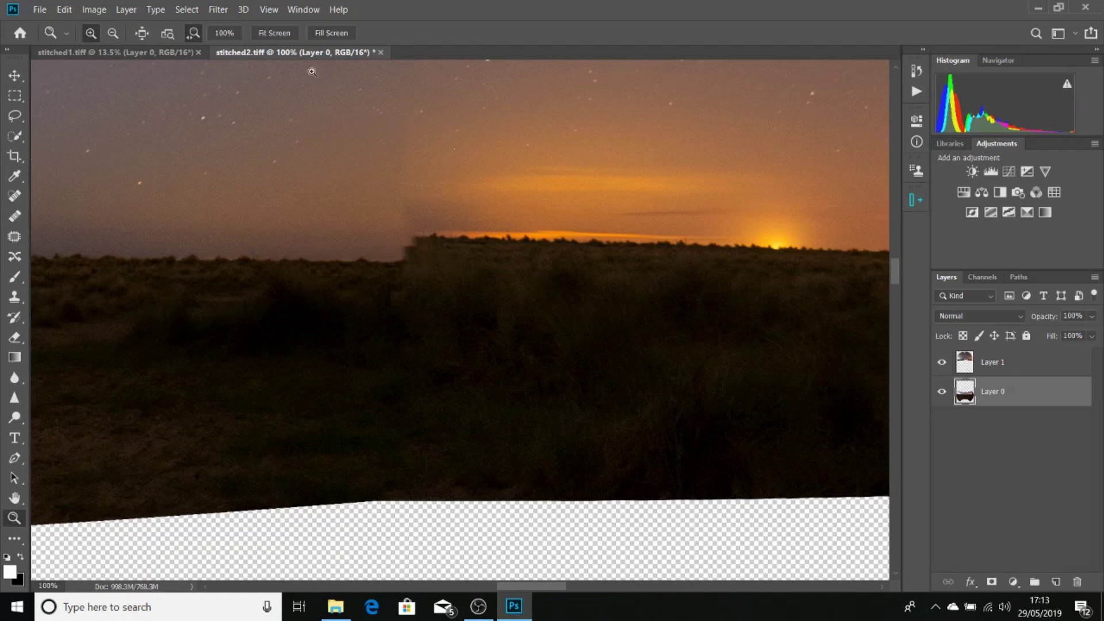
Restack Layer 0 above Layer 1 in the Layers panel
left_click(281, 33)
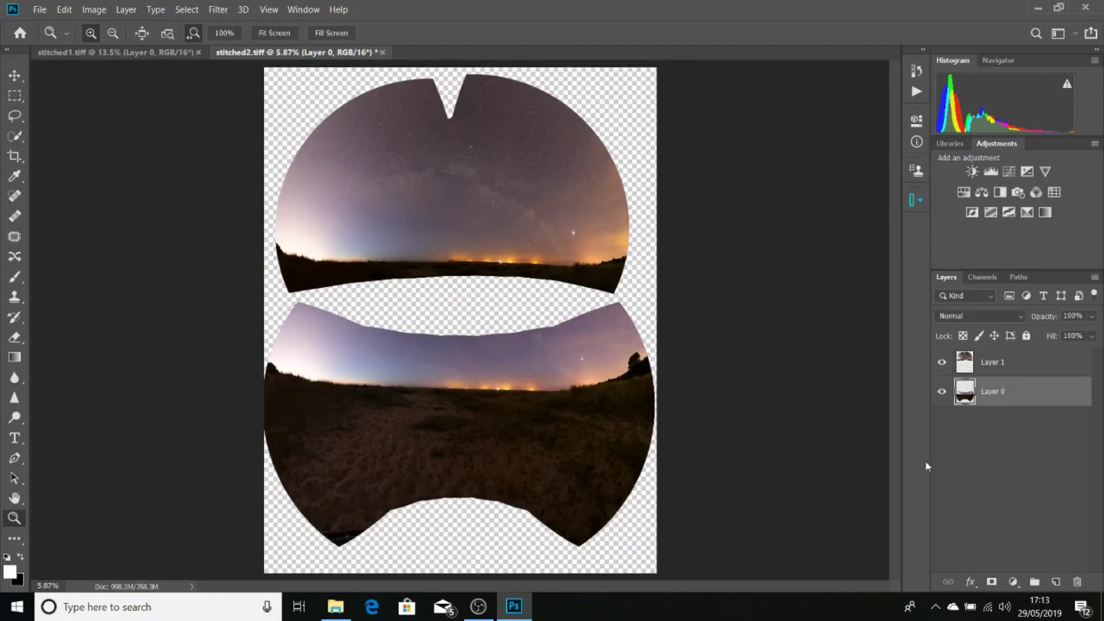
left_click(1029, 395)
left_click_drag(1029, 395, 1030, 357)
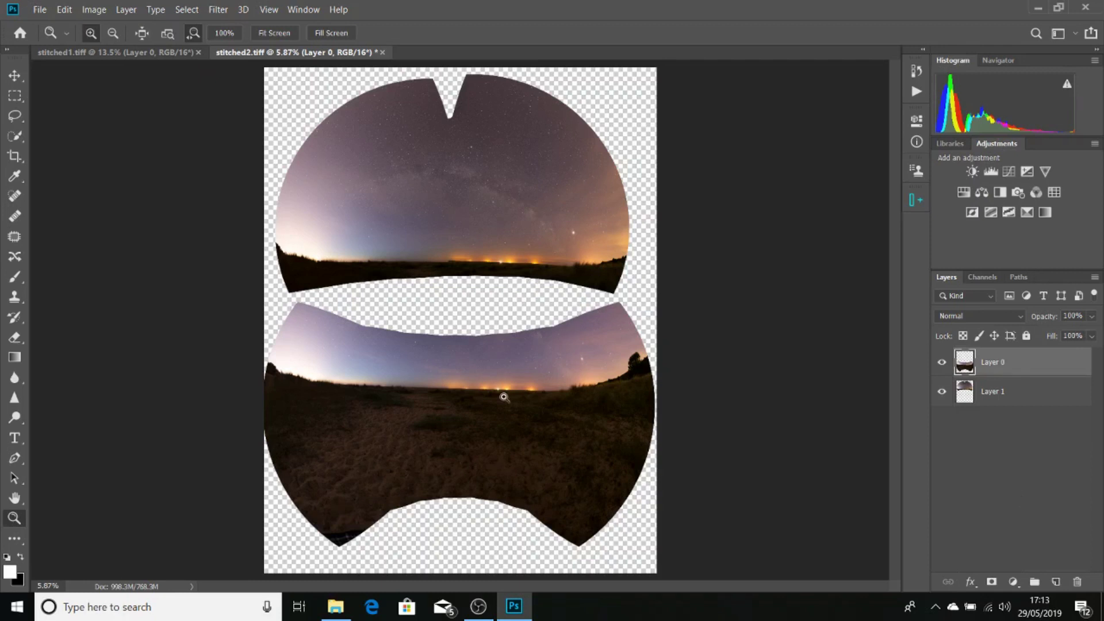
At 61% opacity, drag Layer 0 up until its horizon meets the sky's, then restore 100% opacity
left_click(1095, 315)
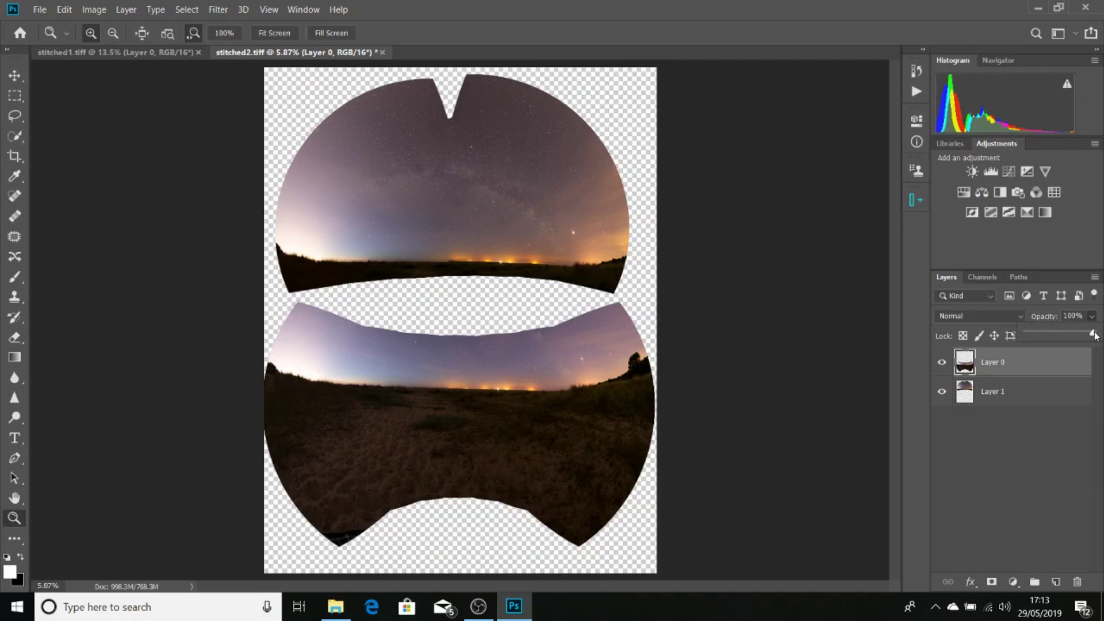
left_click_drag(1095, 336, 1068, 336)
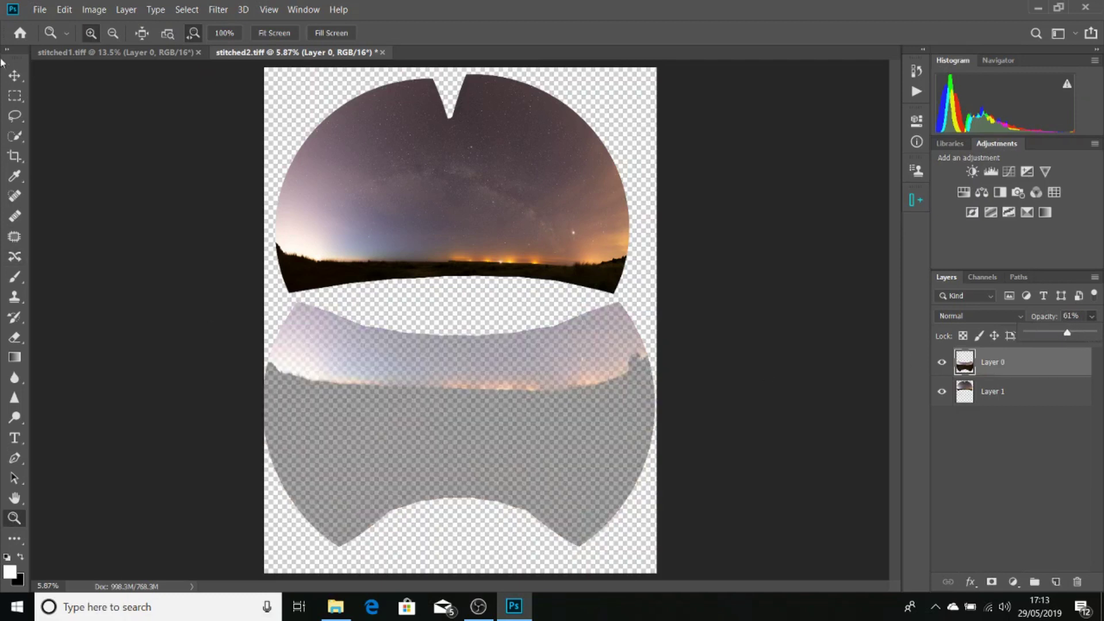
left_click(15, 75)
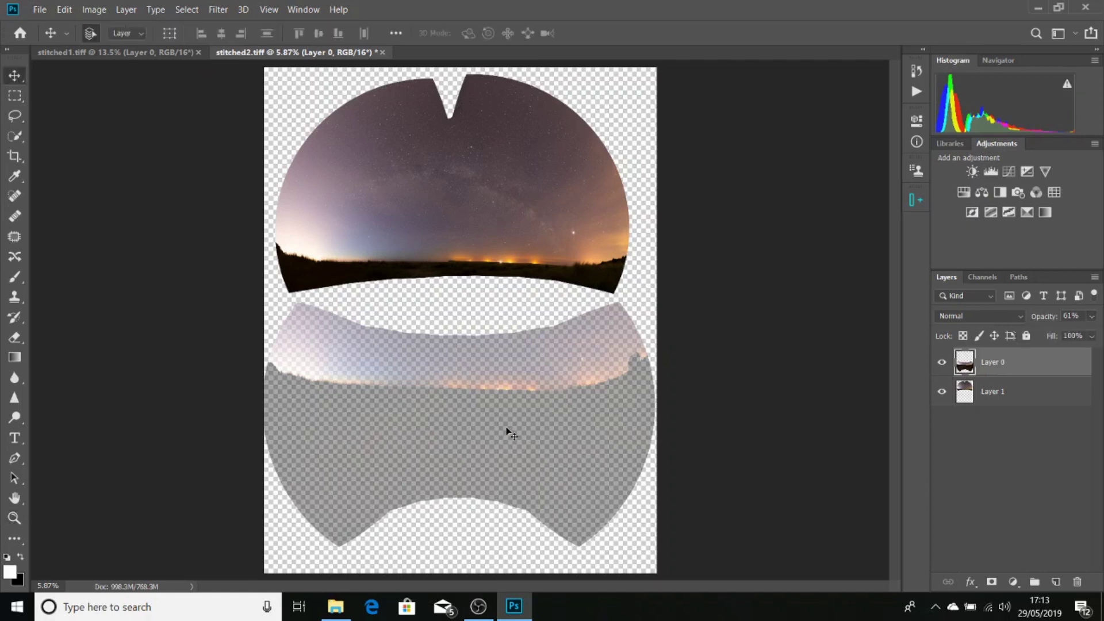
left_click_drag(511, 433, 508, 309)
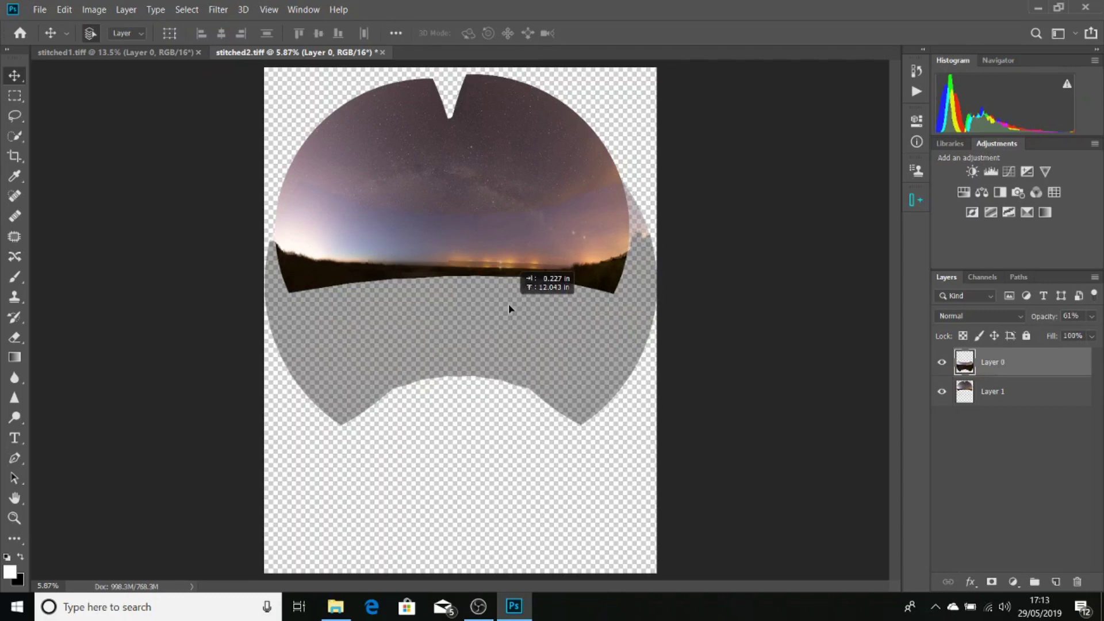
left_click_drag(509, 309, 509, 306)
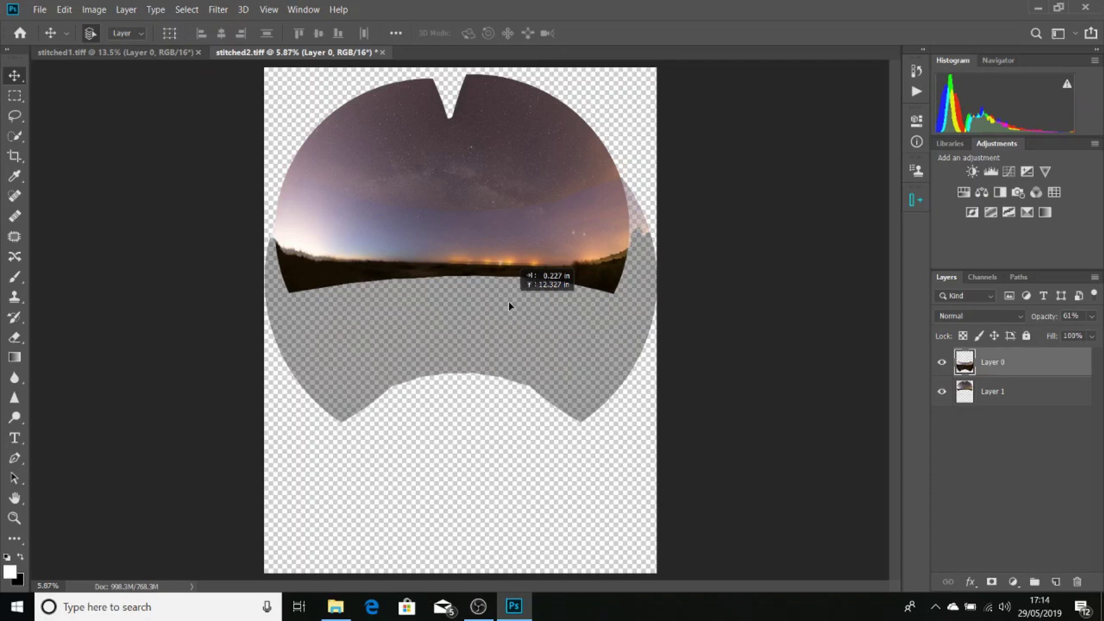
left_click_drag(509, 302, 510, 302)
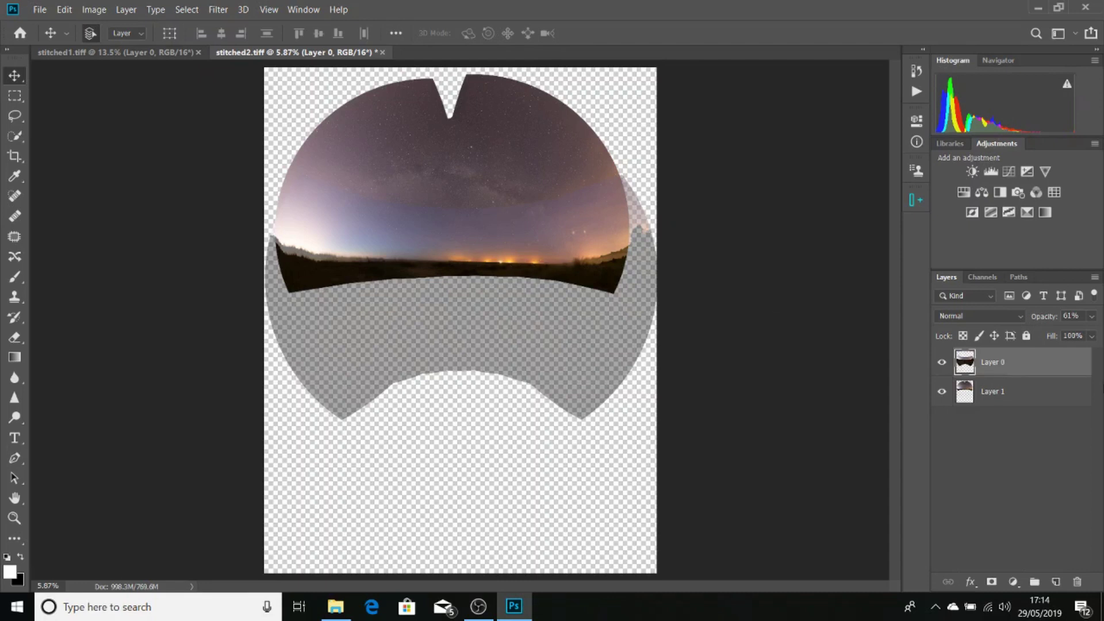
left_click(1092, 317)
left_click_drag(1067, 334, 1093, 333)
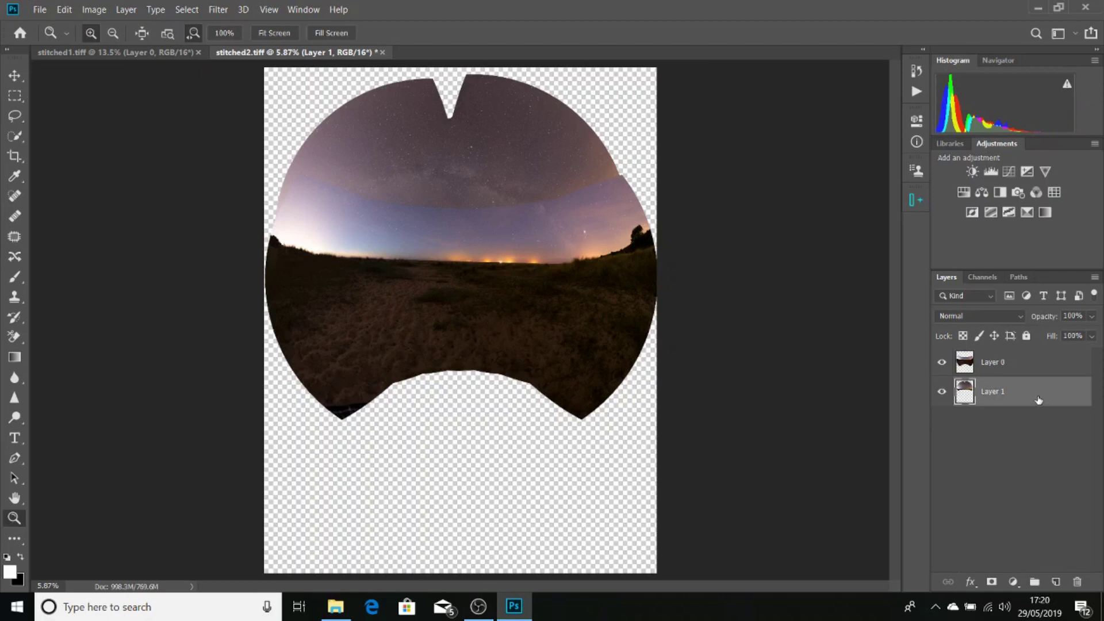
Move Layer 1 above Layer 0, zoom in toward the horizon, and add a layer mask to Layer 1
left_click_drag(1038, 398, 1035, 353)
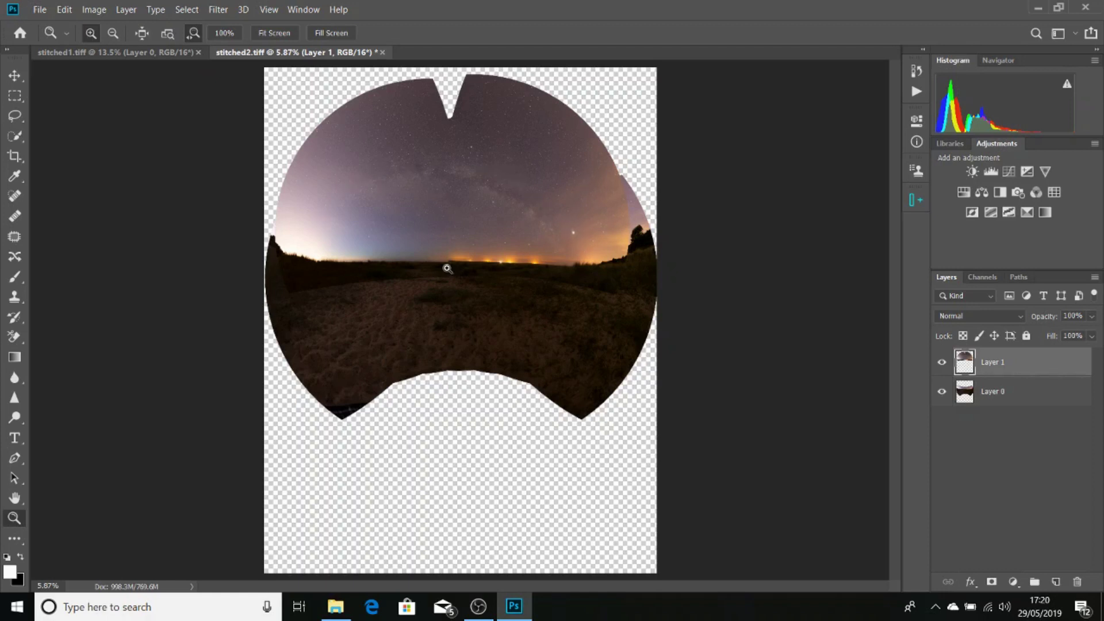
left_click(405, 274)
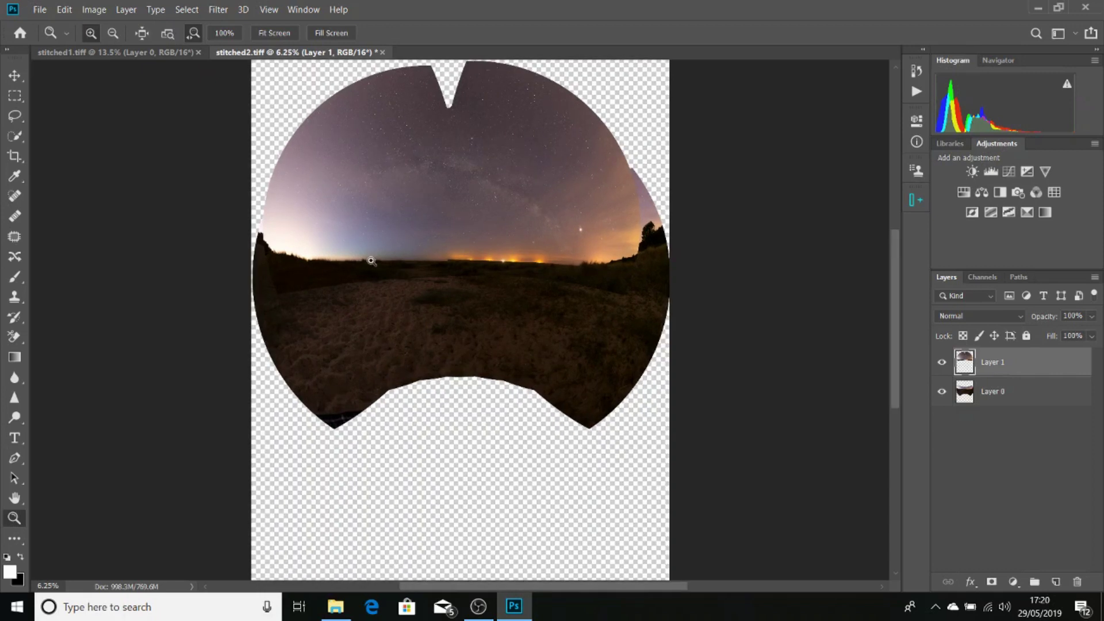
left_click(320, 275)
left_click(321, 276)
left_click(320, 275)
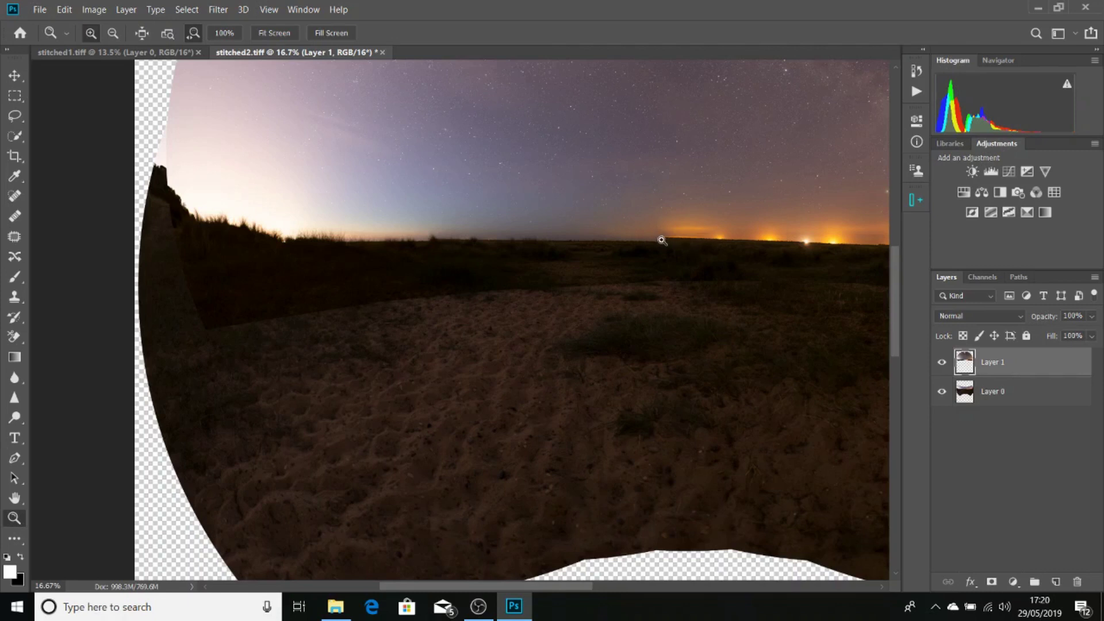
left_click(992, 582)
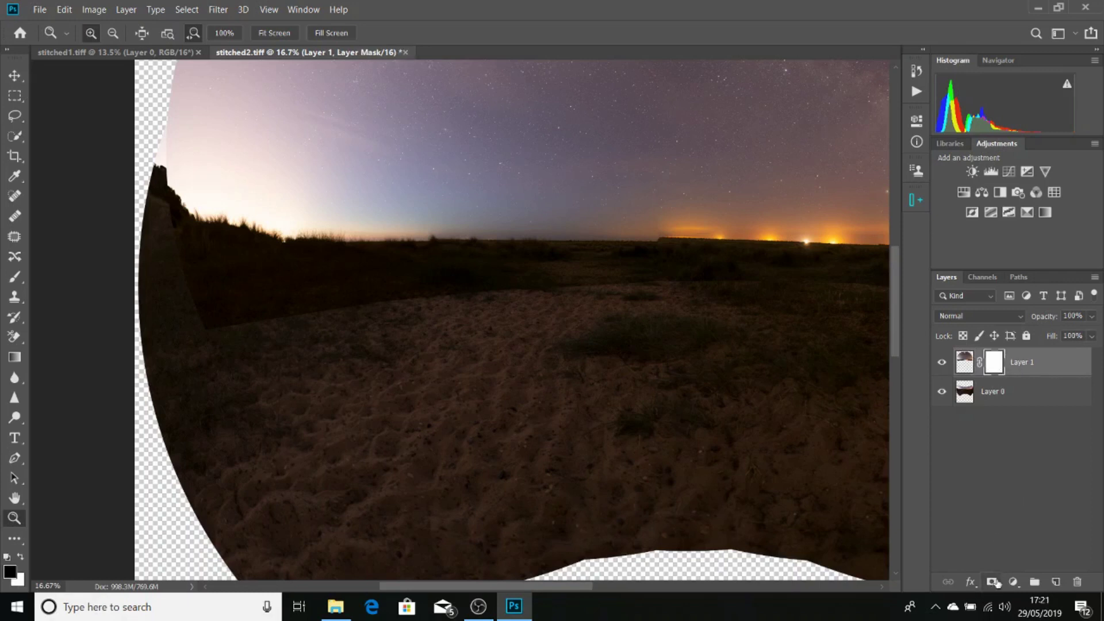
Brush black on Layer 1's mask along the horizon, left then right, to hide the dark seam
left_click(15, 279)
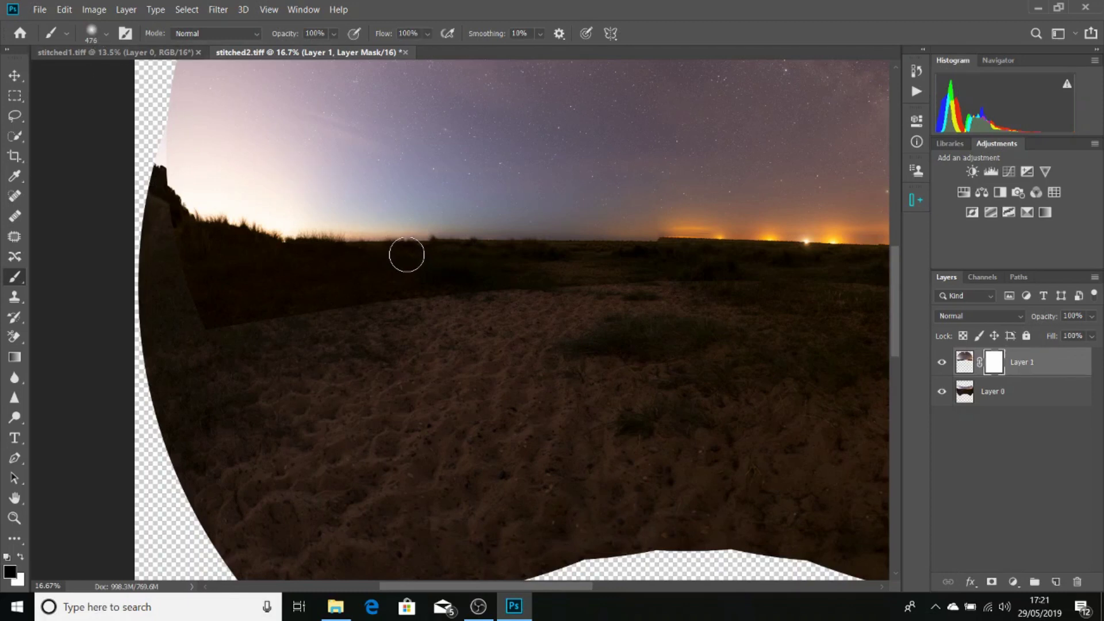
mouse_move(406, 255)
left_mouse_down()
mouse_move(449, 252)
mouse_move(430, 251)
mouse_move(444, 244)
mouse_move(826, 246)
left_mouse_up()
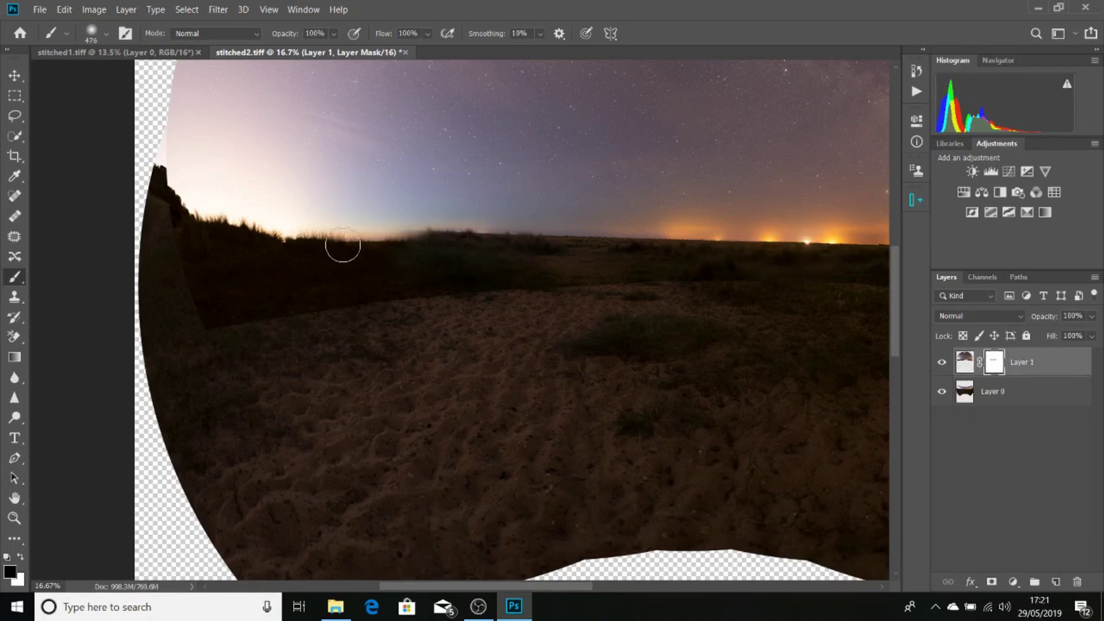
mouse_move(432, 246)
left_mouse_down()
mouse_move(271, 234)
mouse_move(325, 235)
mouse_move(212, 215)
mouse_move(239, 222)
mouse_move(143, 177)
mouse_move(153, 172)
mouse_move(197, 215)
left_mouse_up()
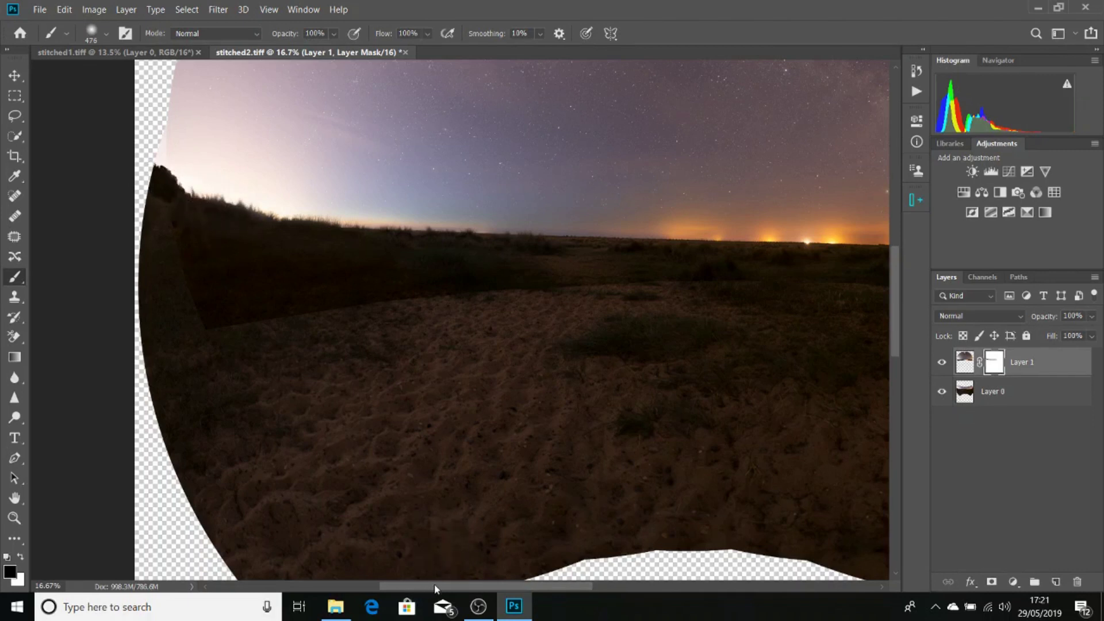
left_click_drag(436, 588, 528, 588)
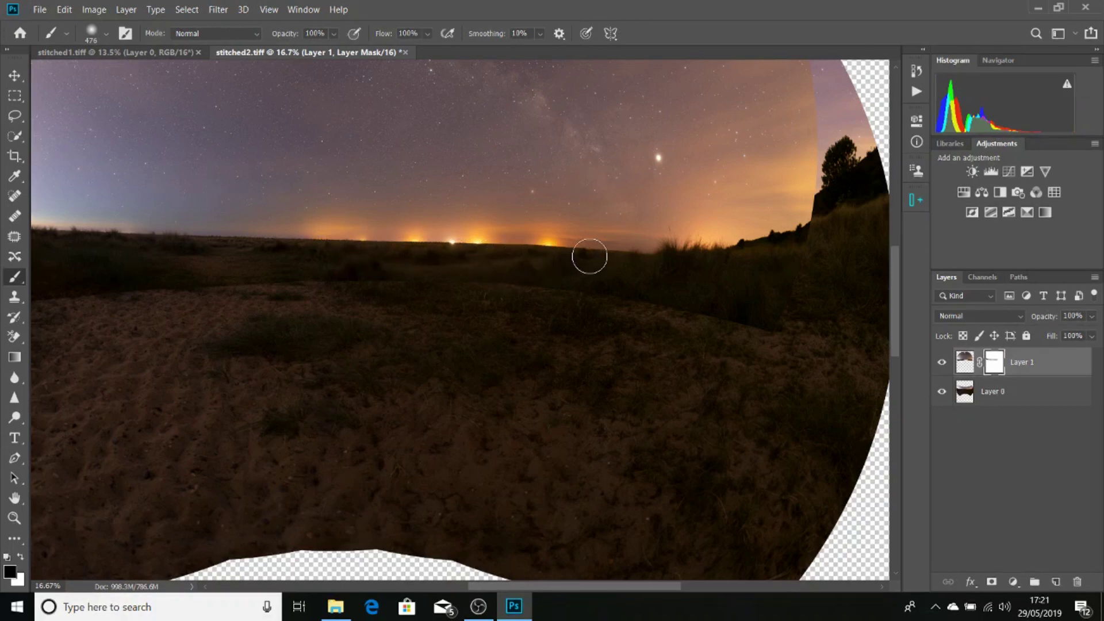
mouse_move(590, 256)
left_mouse_down()
mouse_move(535, 262)
mouse_move(670, 262)
mouse_move(617, 262)
mouse_move(802, 234)
mouse_move(693, 265)
mouse_move(849, 199)
mouse_move(739, 240)
mouse_move(650, 251)
left_mouse_up()
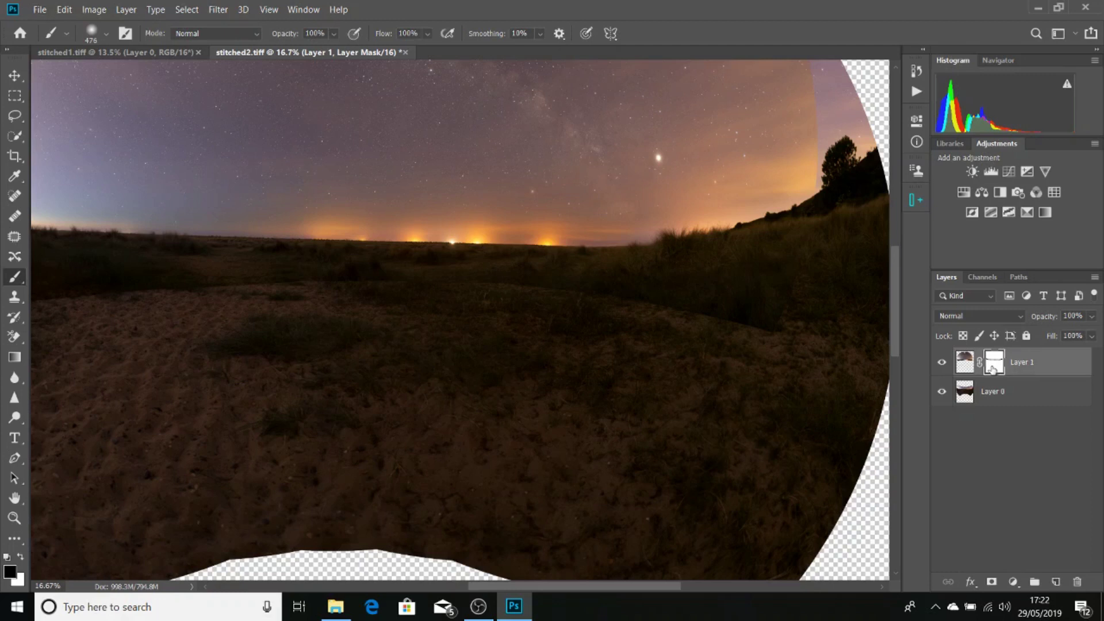
With Layer 1's mask shown alone, paint a wide black band below the horizon
left_click(993, 367, "alt")
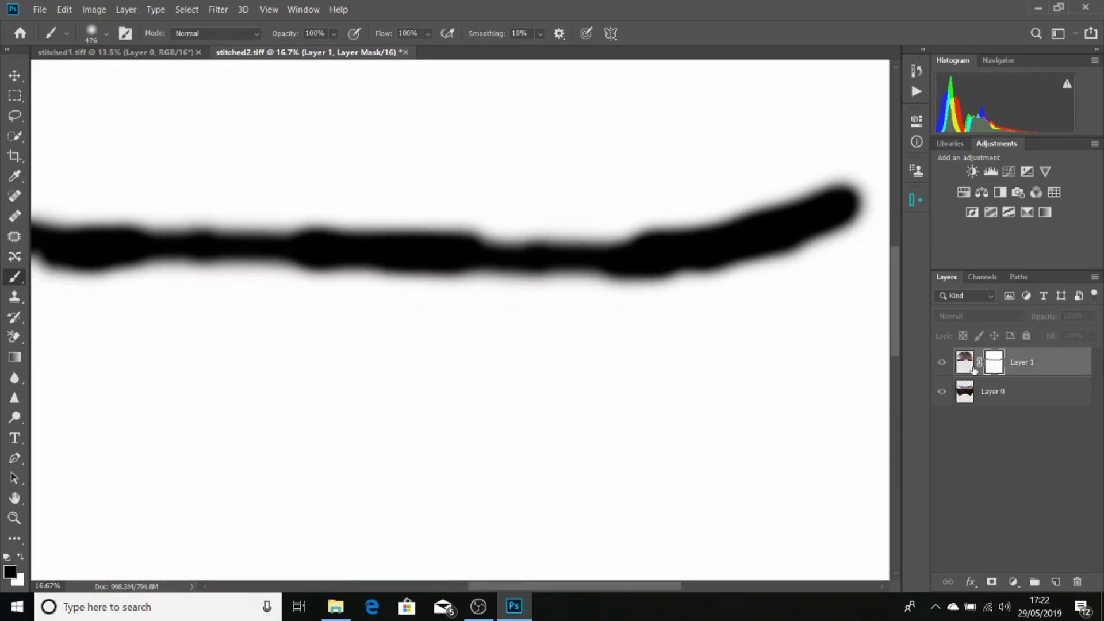
mouse_move(837, 207)
left_mouse_down()
mouse_move(892, 184)
mouse_move(879, 231)
left_mouse_up()
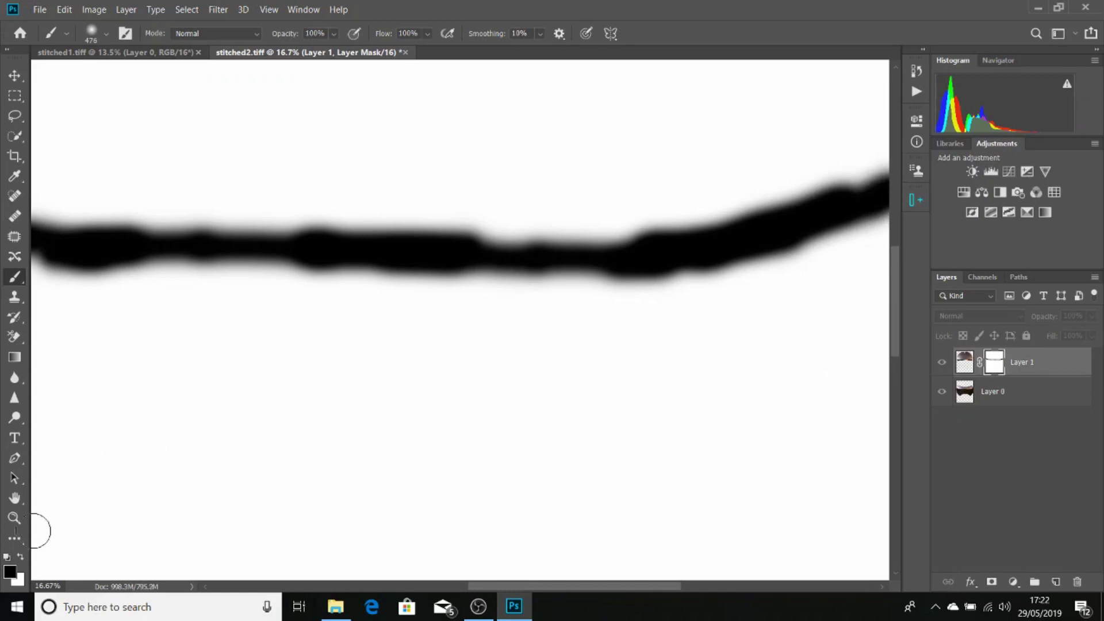
left_click(15, 518)
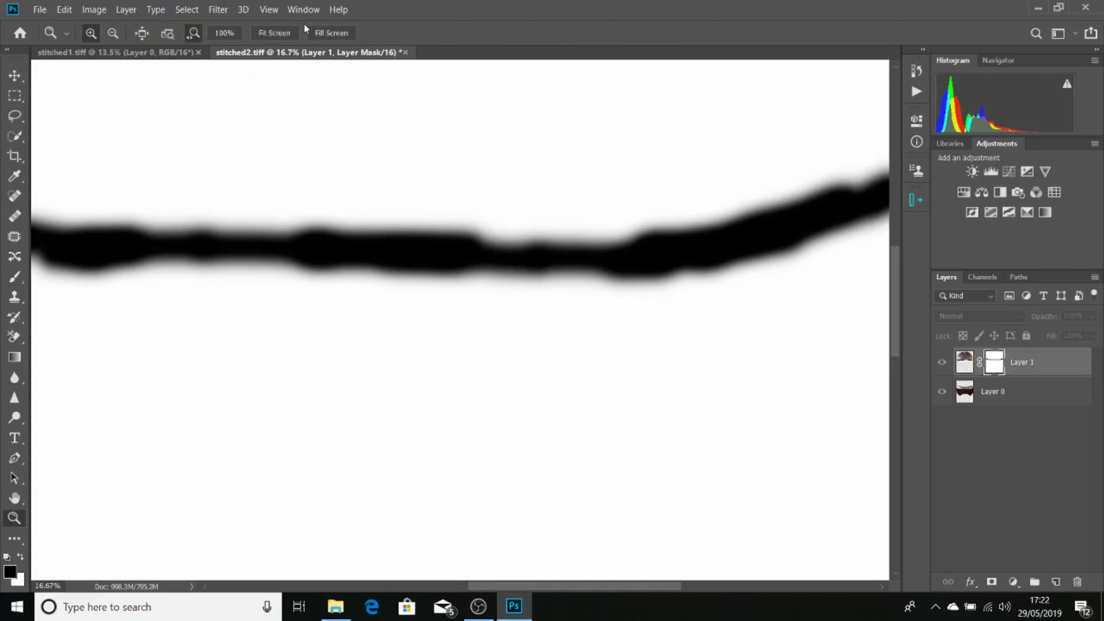
left_click(274, 33)
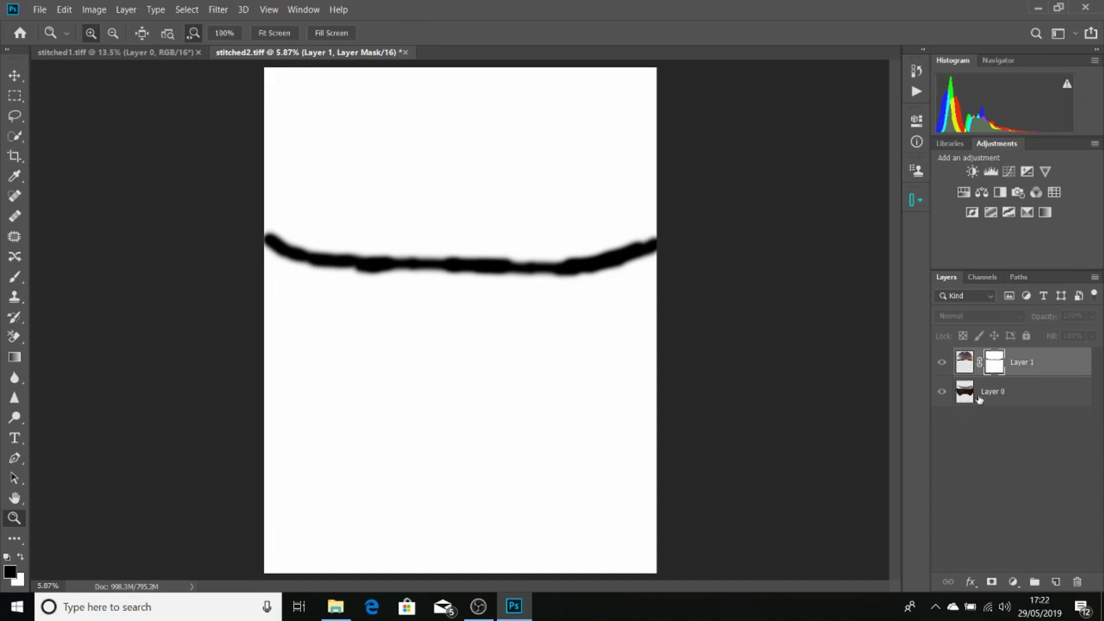
left_click(14, 277)
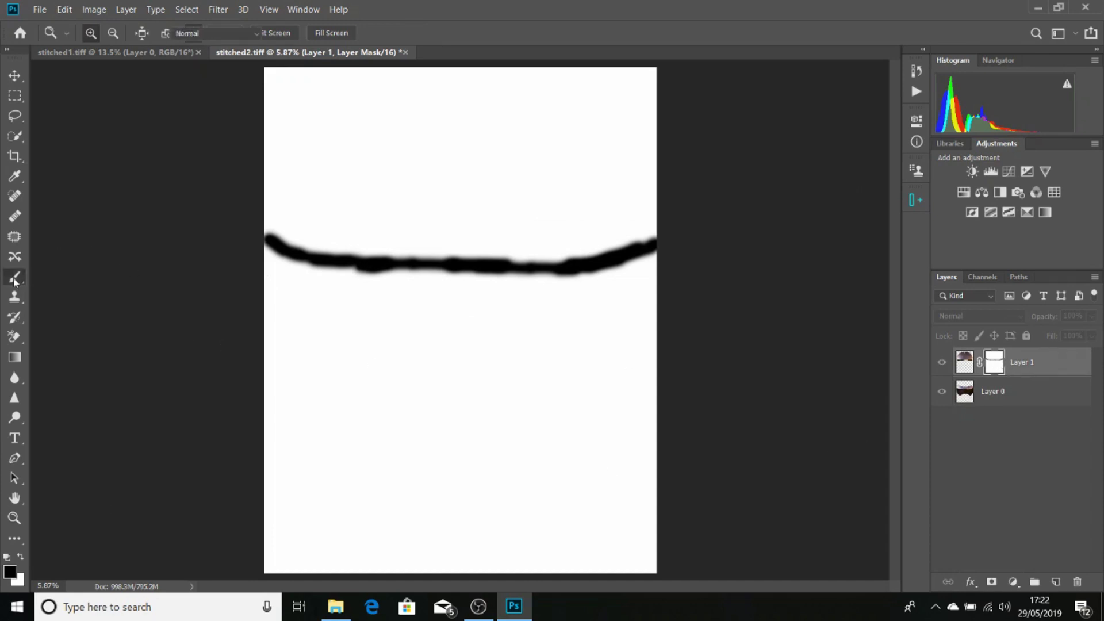
mouse_move(264, 246)
left_mouse_down()
mouse_move(367, 282)
mouse_move(430, 287)
mouse_move(683, 276)
mouse_move(725, 254)
mouse_move(574, 278)
mouse_move(662, 270)
mouse_move(667, 259)
mouse_move(570, 276)
mouse_move(338, 271)
mouse_move(594, 279)
mouse_move(271, 260)
mouse_move(557, 277)
mouse_move(240, 272)
mouse_move(695, 297)
mouse_move(310, 296)
mouse_move(294, 305)
mouse_move(420, 328)
mouse_move(114, 335)
mouse_move(475, 344)
mouse_move(565, 361)
mouse_move(731, 343)
mouse_move(448, 310)
mouse_move(326, 309)
mouse_move(684, 309)
mouse_move(402, 321)
mouse_move(576, 317)
mouse_move(350, 338)
mouse_move(520, 339)
left_mouse_up()
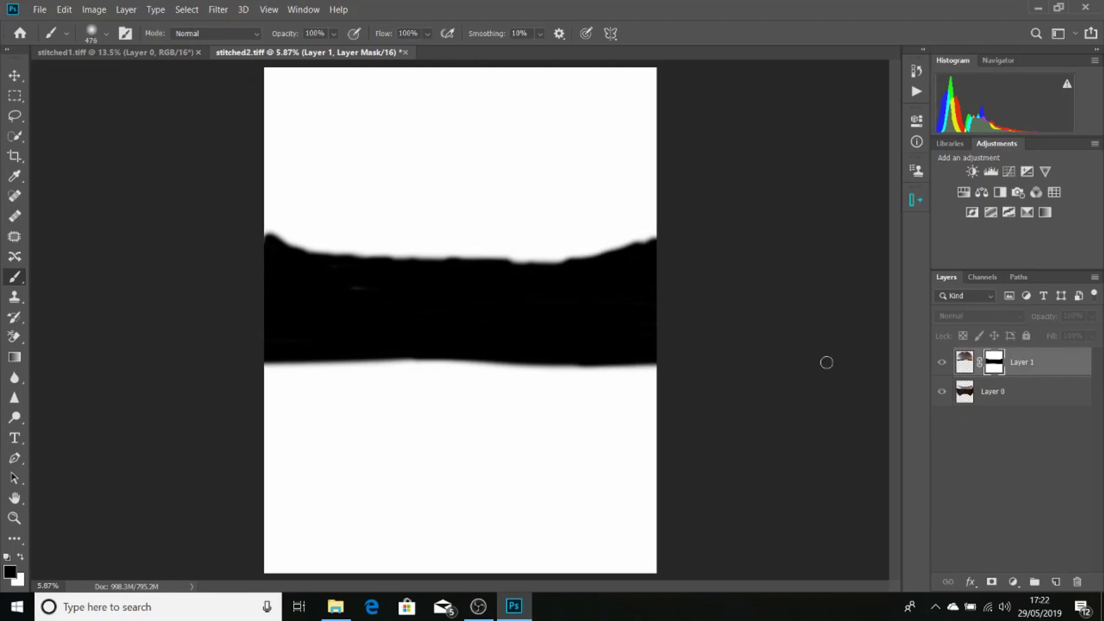
Return to the composite and zoom in to check the blended horizon
left_click(995, 369, "alt")
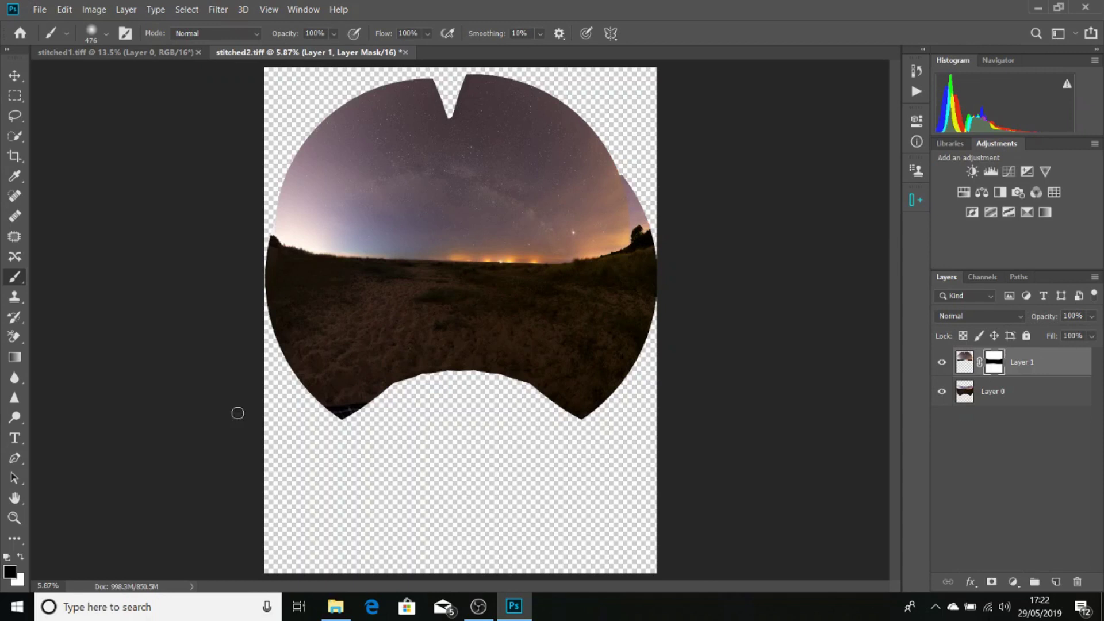
left_click(14, 518)
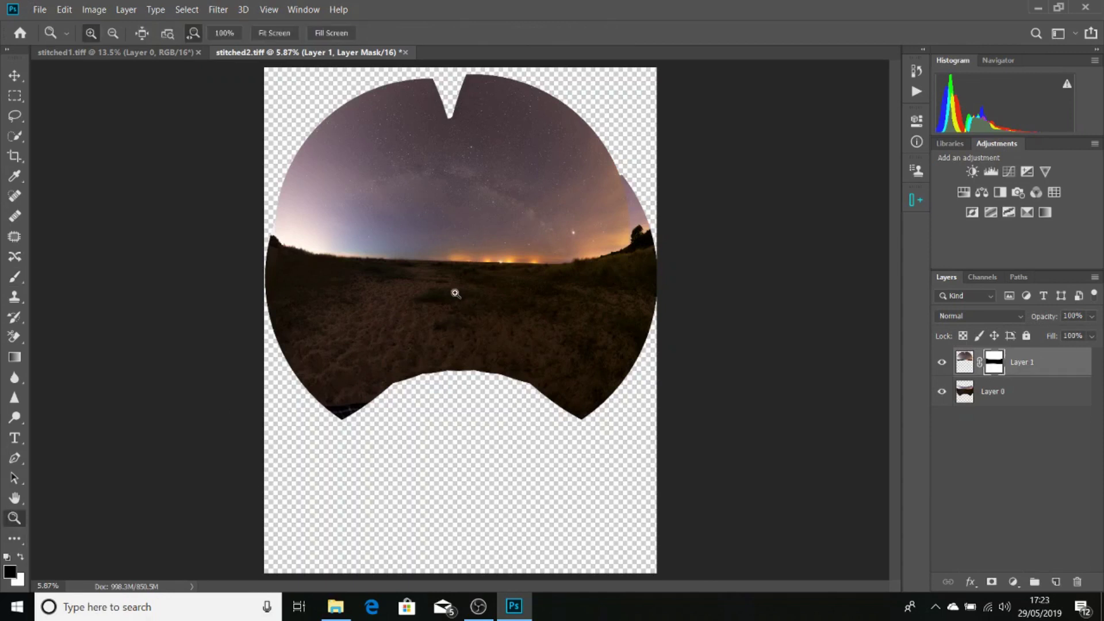
left_click_drag(455, 293, 456, 293)
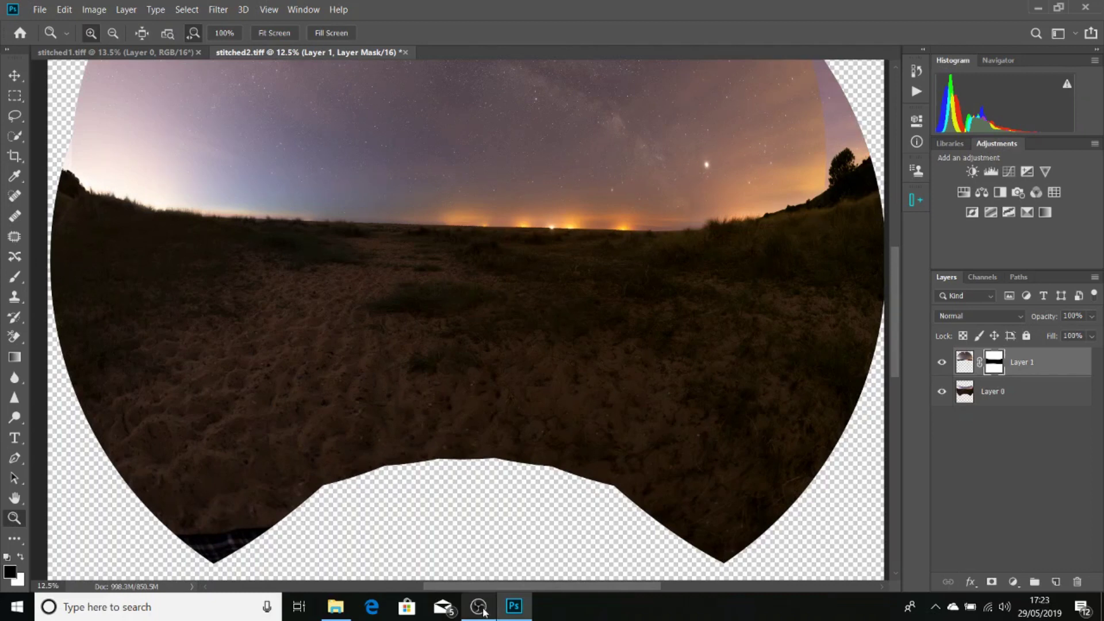
left_click(284, 36)
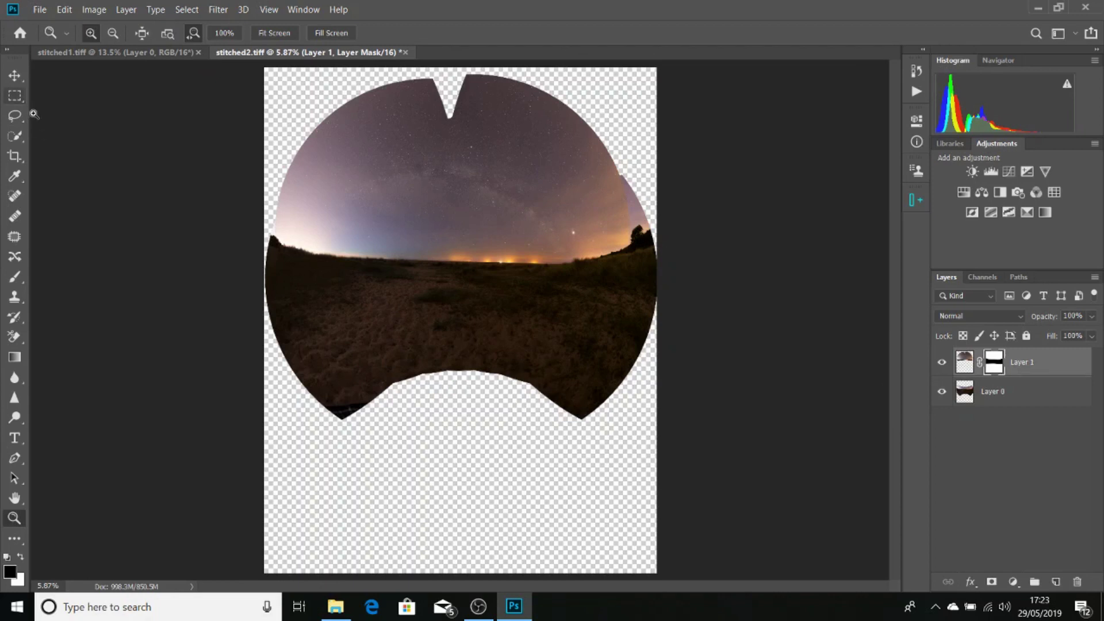
Pull in the crop's top, bottom, left and right edges around the horizon and commit
left_click(15, 156)
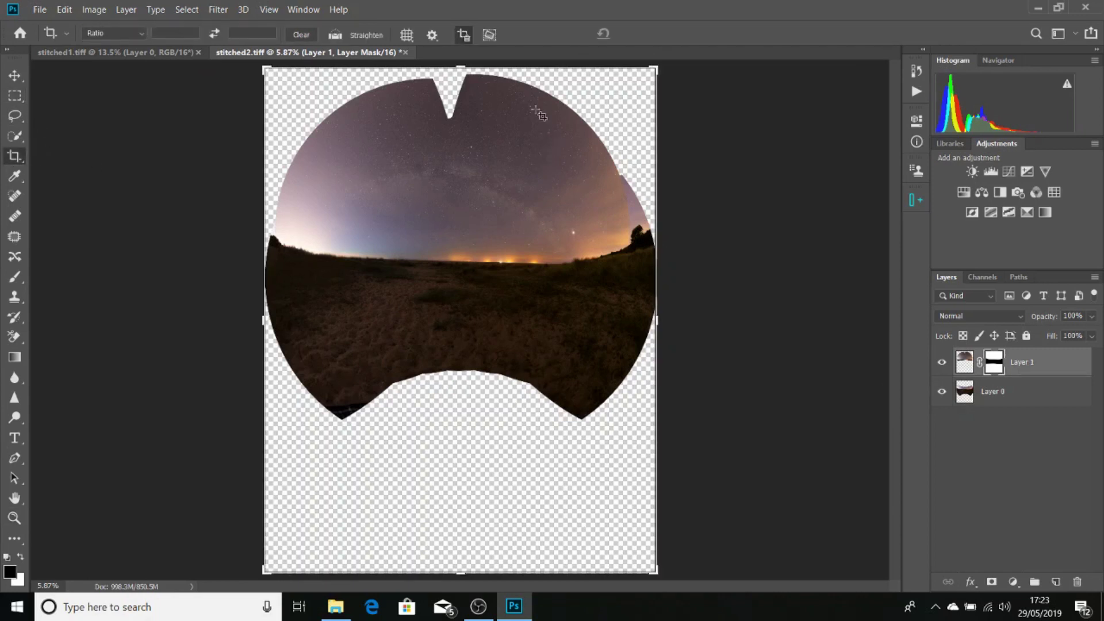
left_click_drag(462, 67, 461, 87)
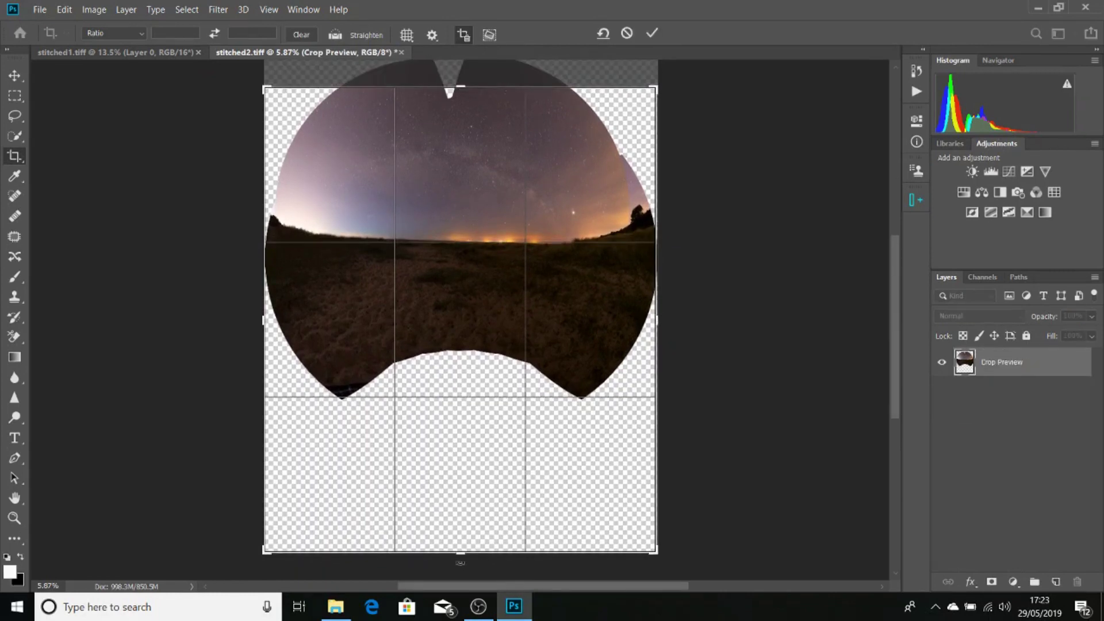
left_click_drag(460, 561, 461, 448)
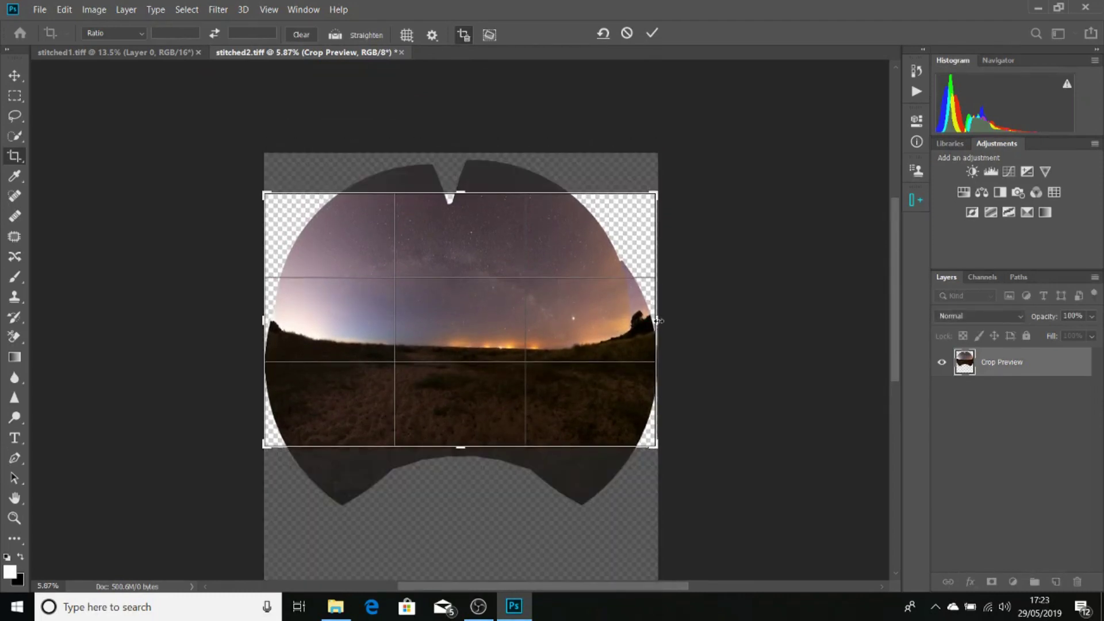
left_click_drag(657, 320, 632, 319)
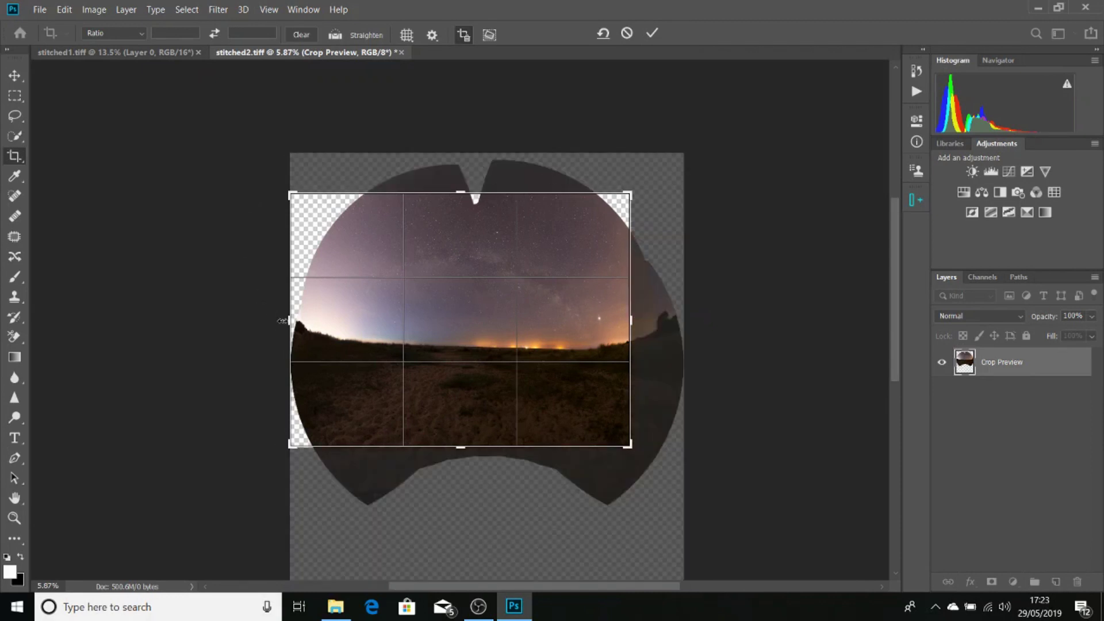
left_click_drag(290, 320, 313, 320)
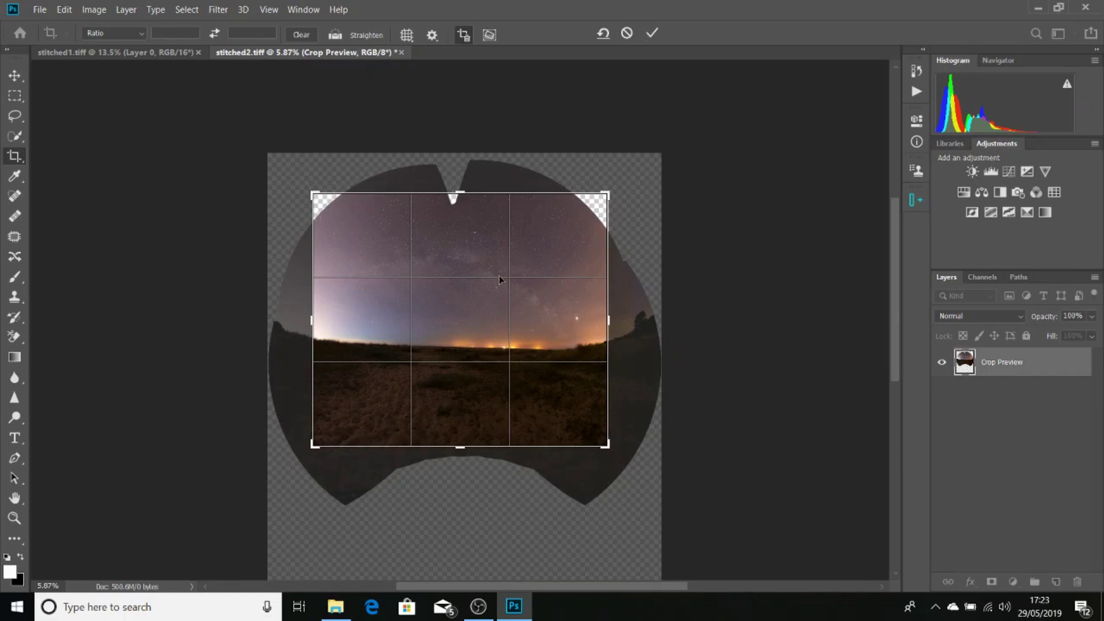
key("Return")
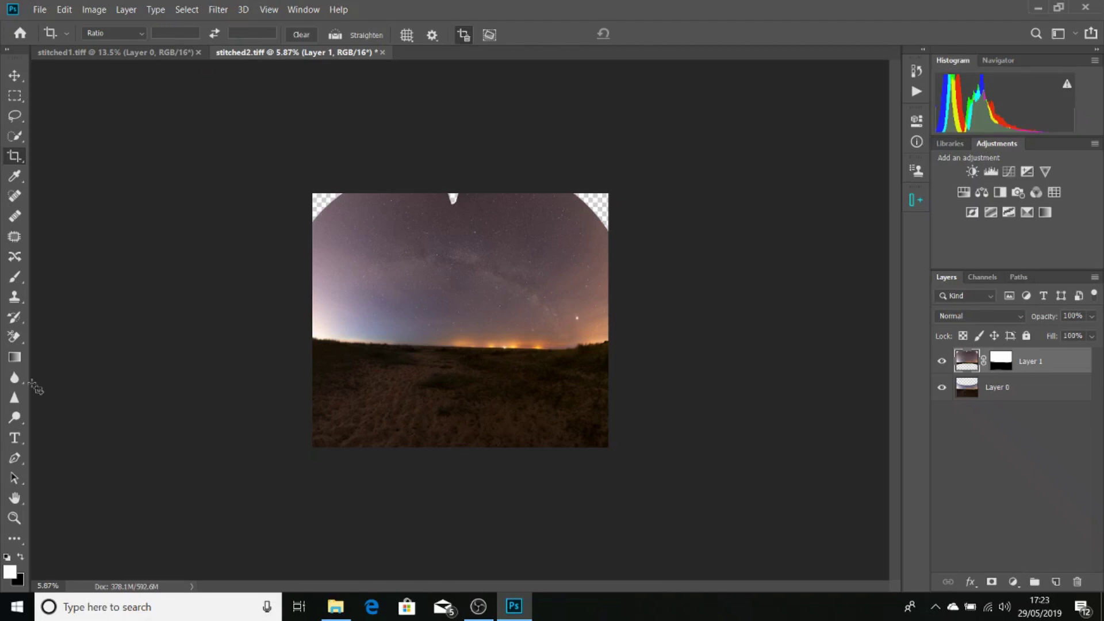
Fit the image to the window and flatten all layers
left_click(14, 518)
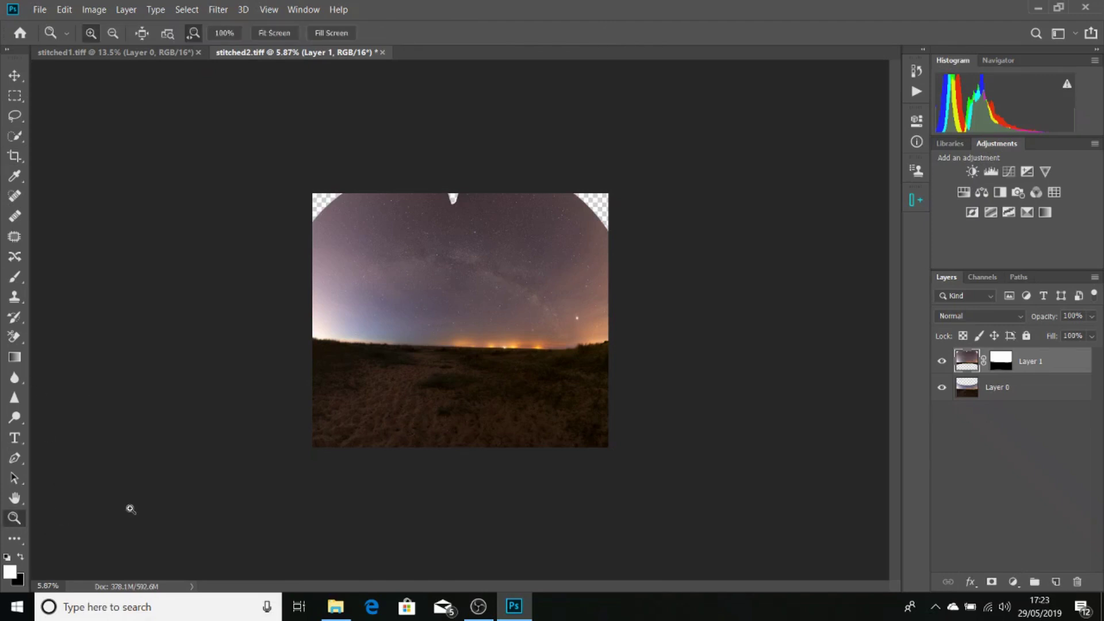
left_click(277, 34)
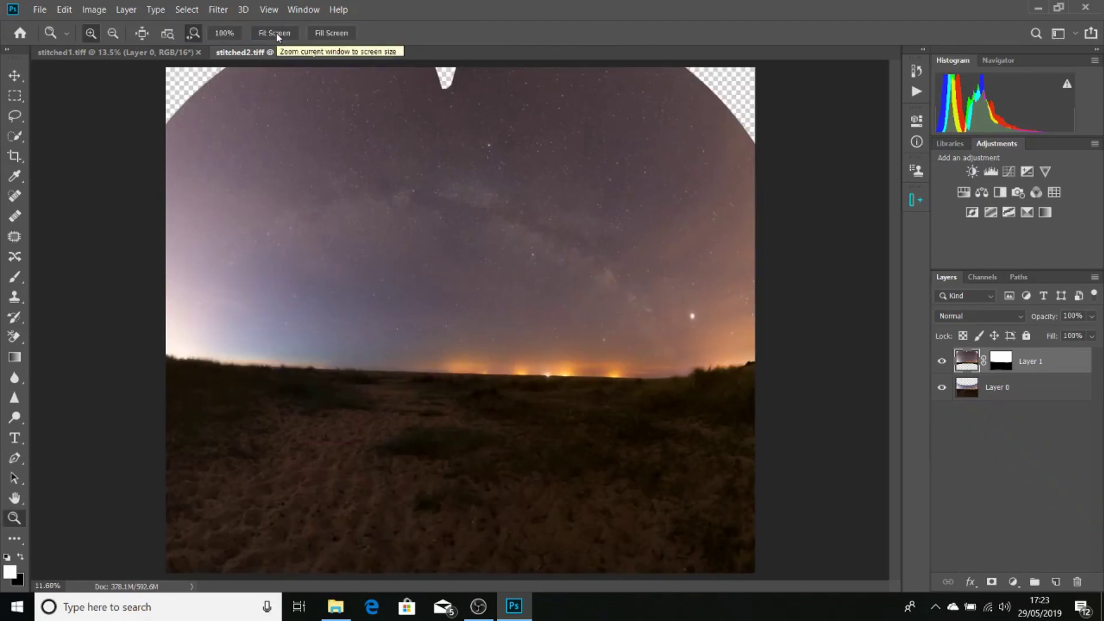
left_click(1095, 279)
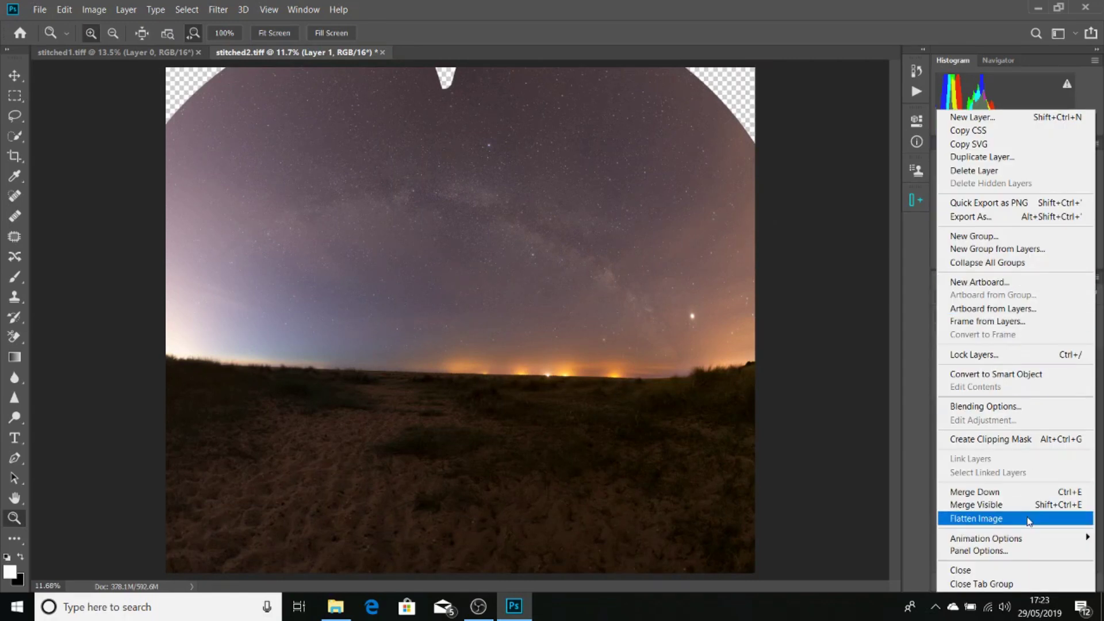
left_click(1029, 519)
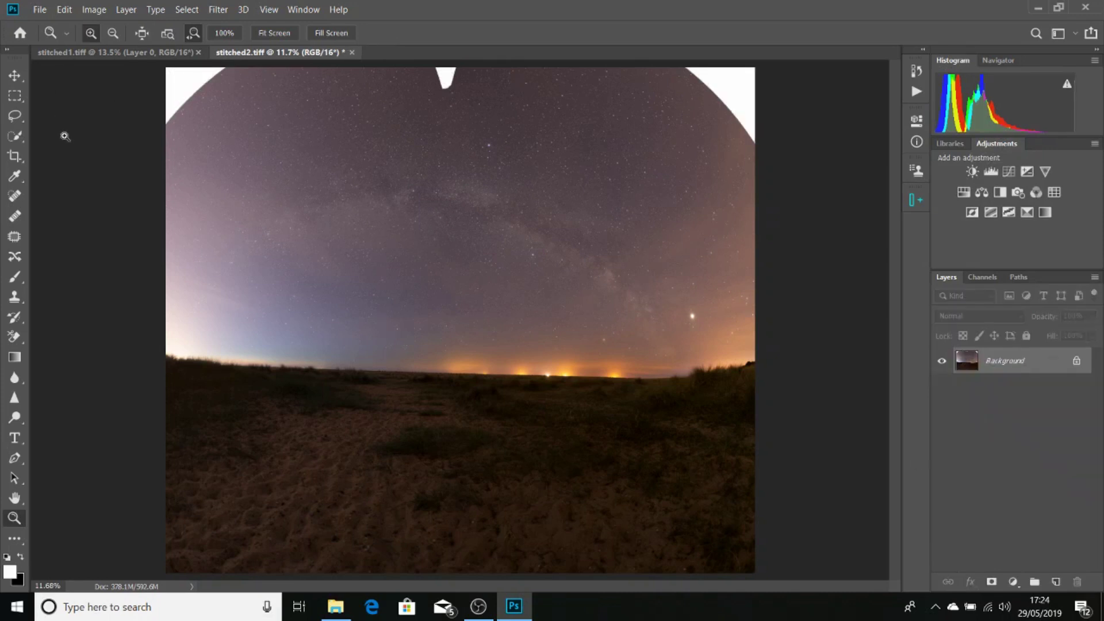
Lasso the empty top-left corner and fill it with Content-Aware Fill
left_click(17, 117)
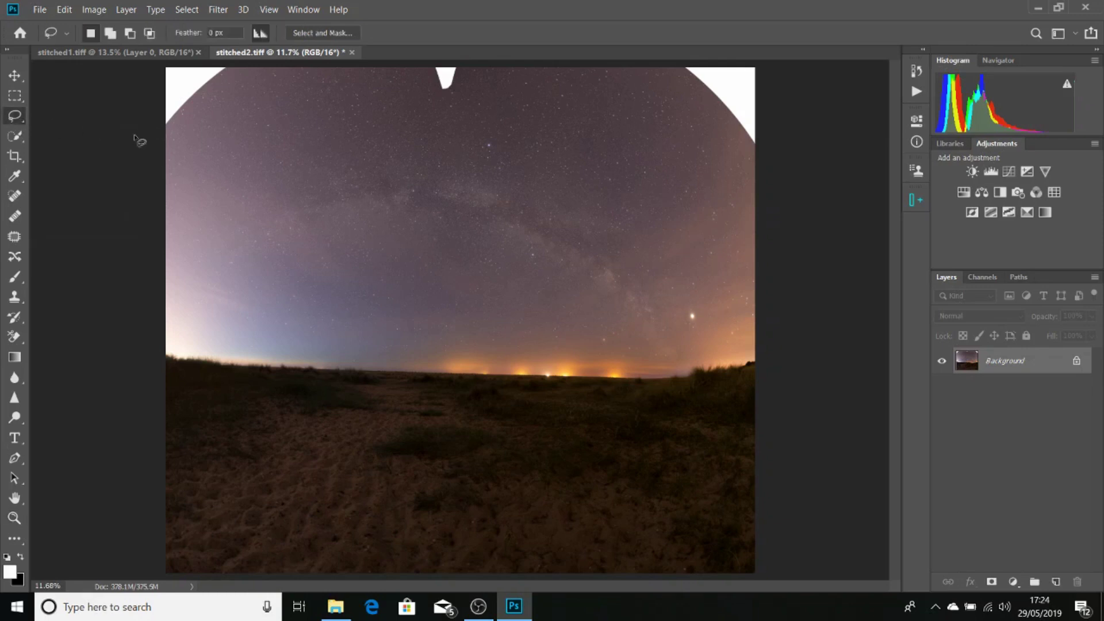
mouse_move(134, 136)
left_mouse_down()
mouse_move(210, 125)
mouse_move(253, 98)
mouse_move(257, 67)
mouse_move(226, 56)
mouse_move(141, 59)
mouse_move(132, 86)
mouse_move(166, 138)
left_mouse_up()
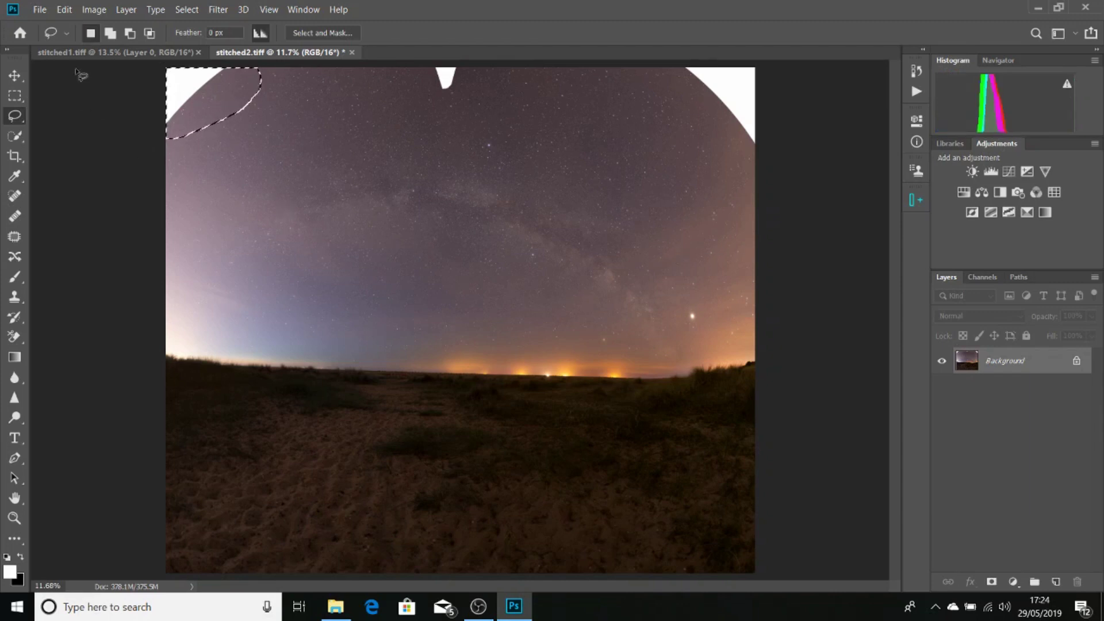
left_click(63, 13)
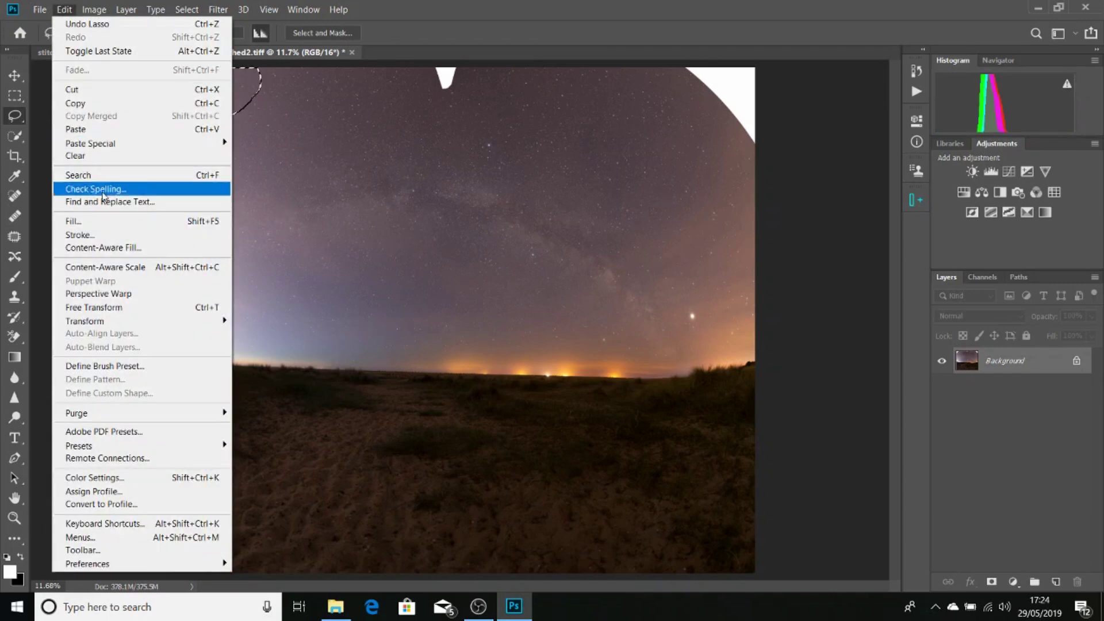
left_click(119, 250)
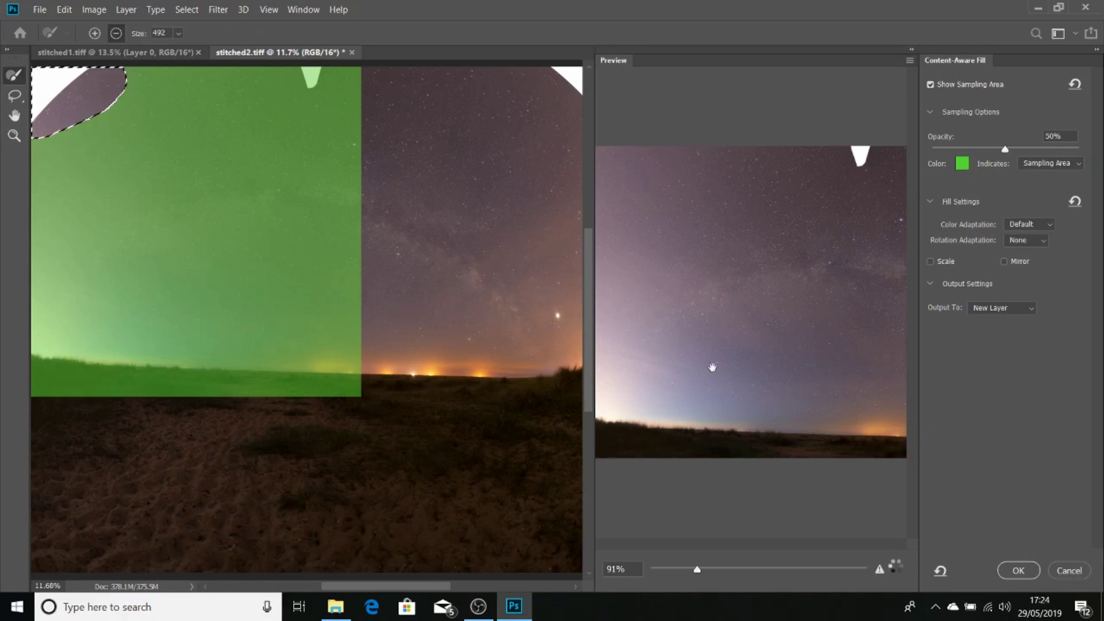
left_click(1022, 575)
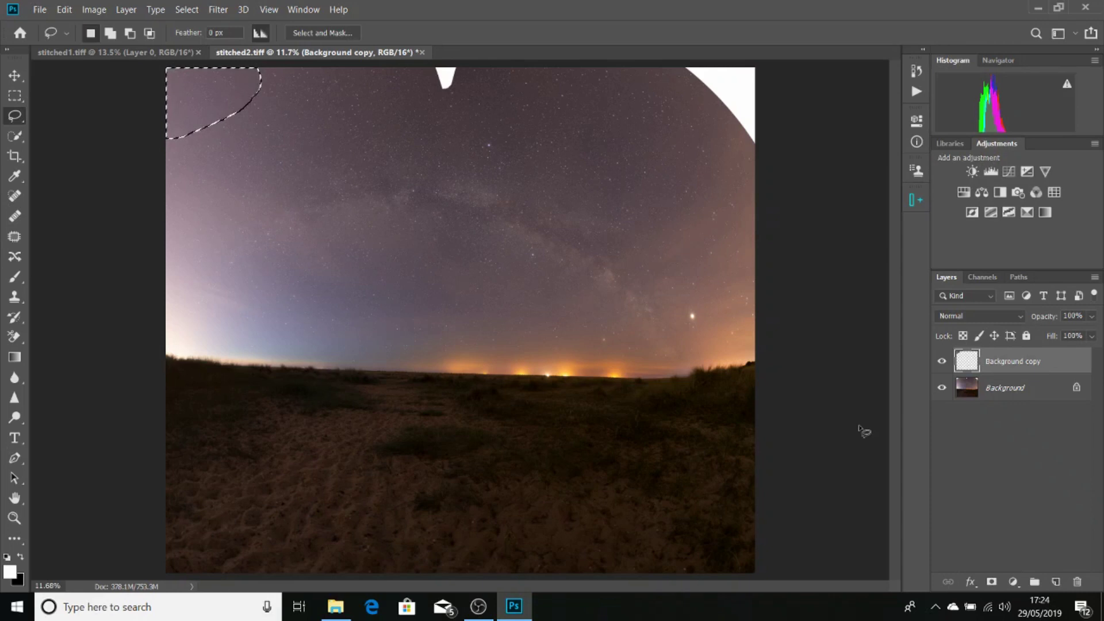
Clear the corner selection and flatten the image into the Background layer
key("ctrl+d")
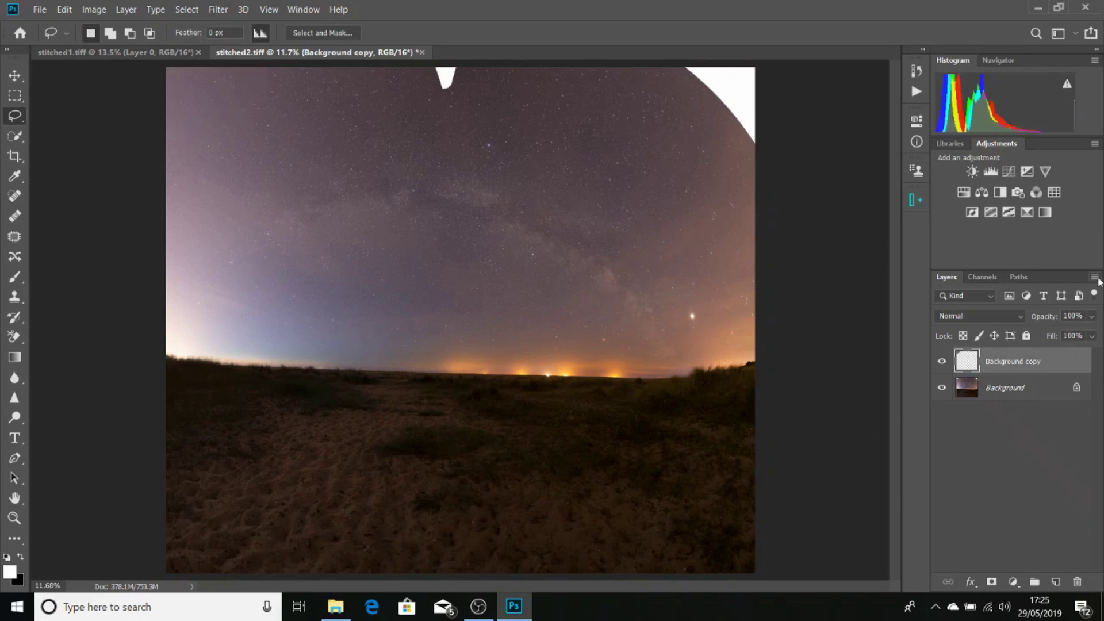
left_click(1096, 279)
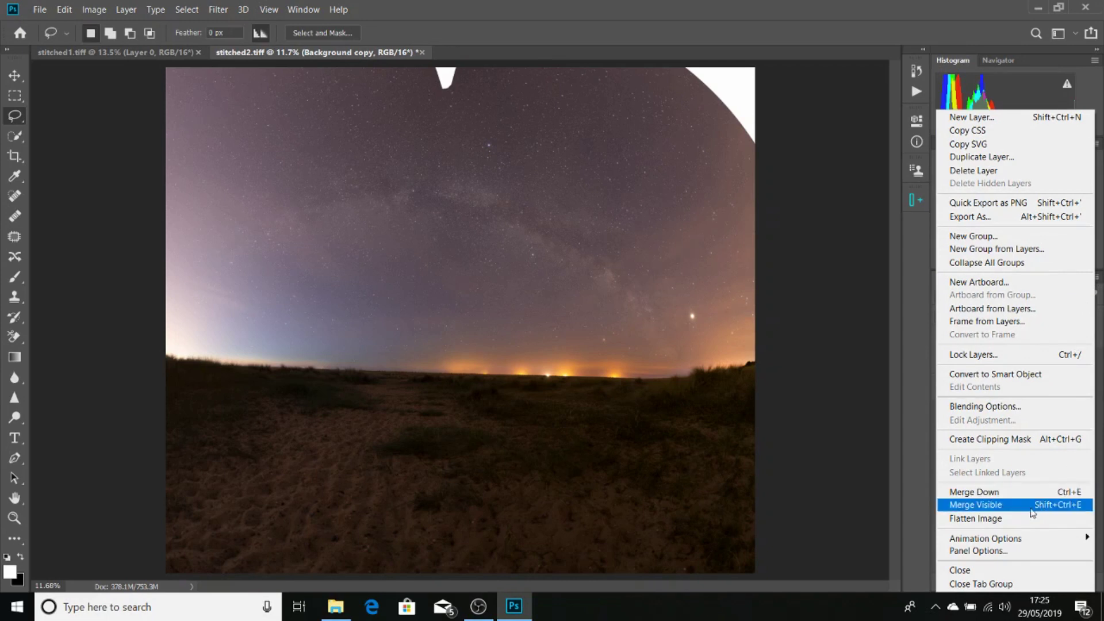
left_click(1030, 517)
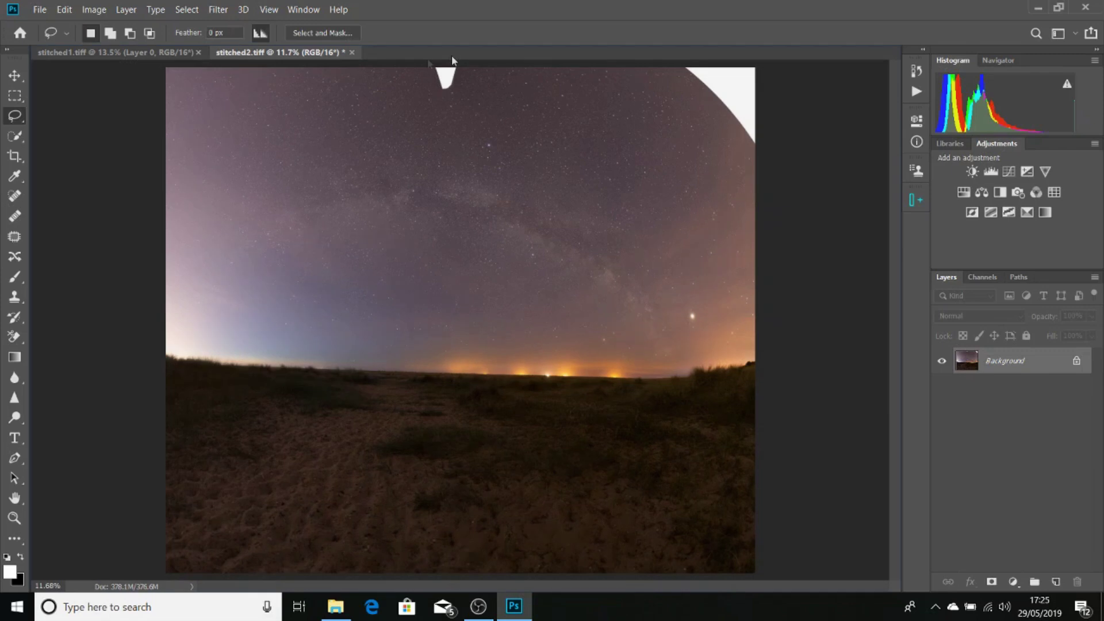
Content-aware fill the white notch at the image top and merge the fill down
left_click_drag(450, 57, 466, 69)
left_click(64, 10)
left_click(86, 241)
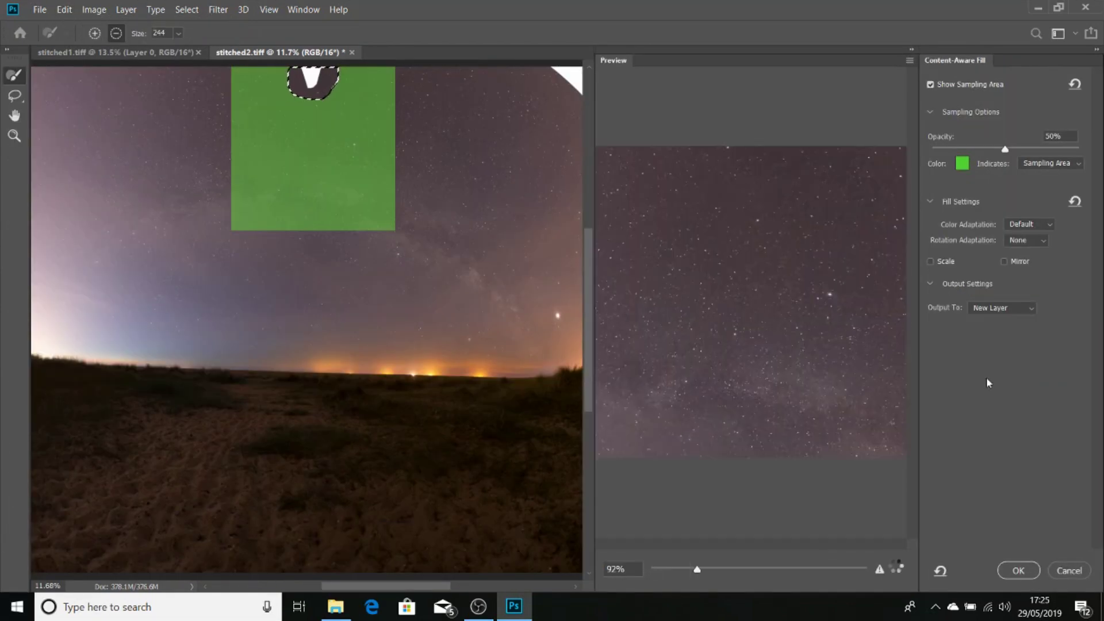
left_click(1018, 571)
key("ctrl+e")
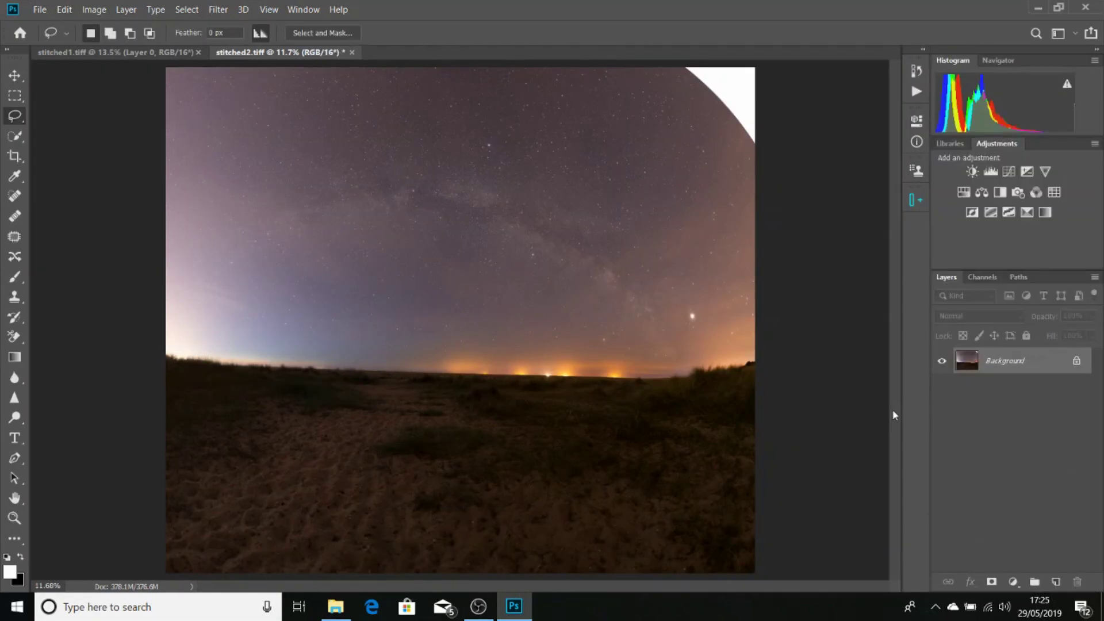
Content-aware fill the white top-right corner gap with sky and merge it into the Background
left_click_drag(670, 72, 754, 148)
key("alt+e")
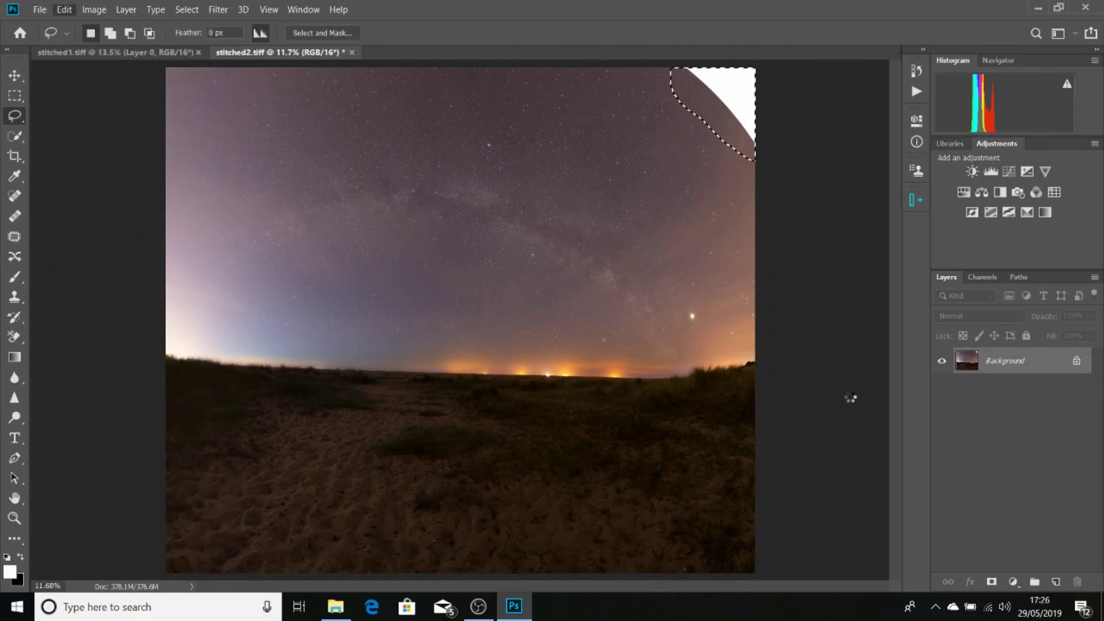
left_click(1018, 571)
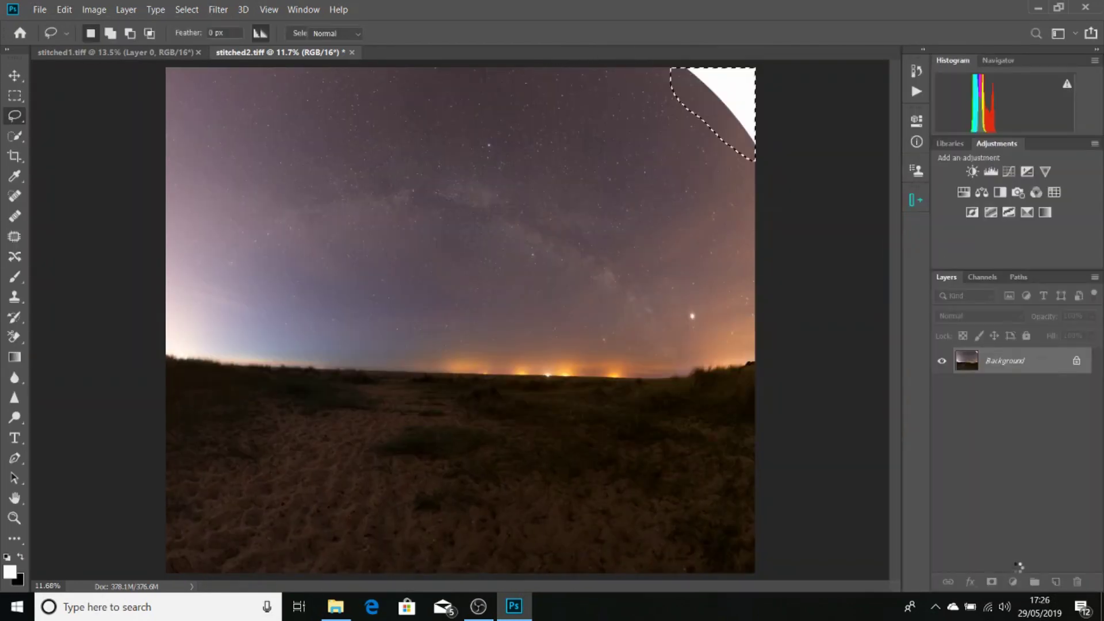
right_click(1017, 567)
left_click(1017, 518)
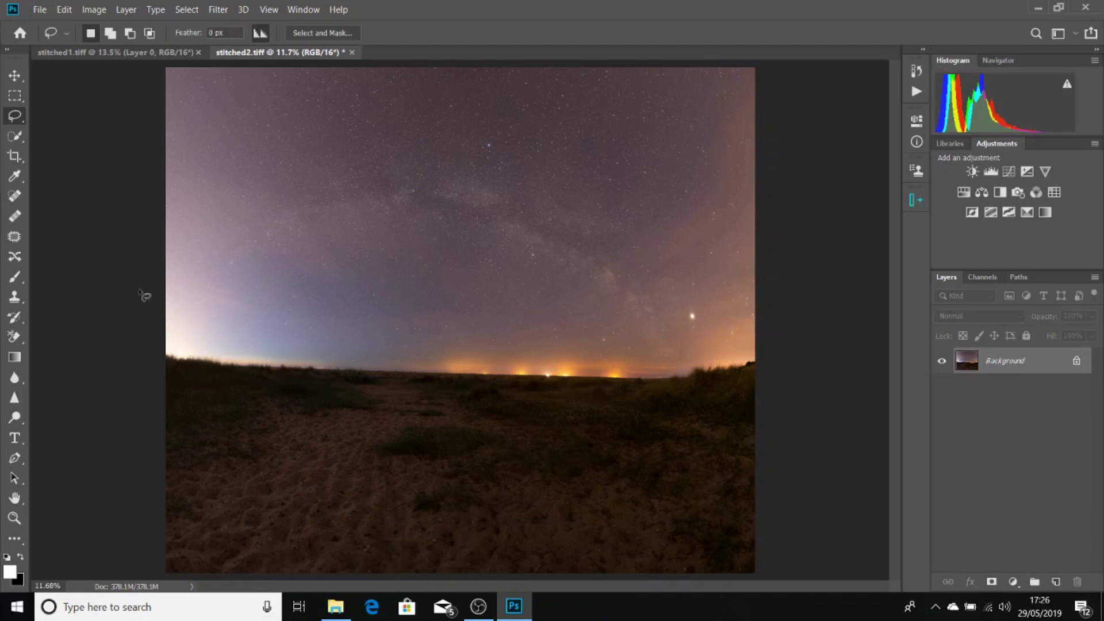
Straighten the image about 2° with the Crop tool's Straighten line traced along the horizon
left_click(10, 159)
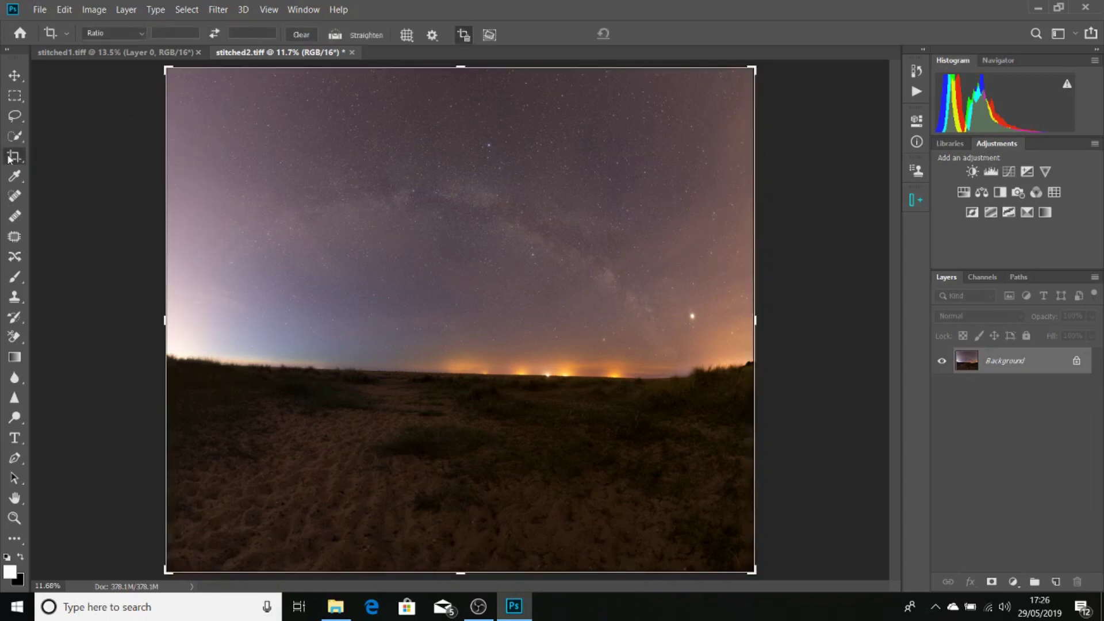
left_click(342, 36)
left_click_drag(279, 366, 613, 378)
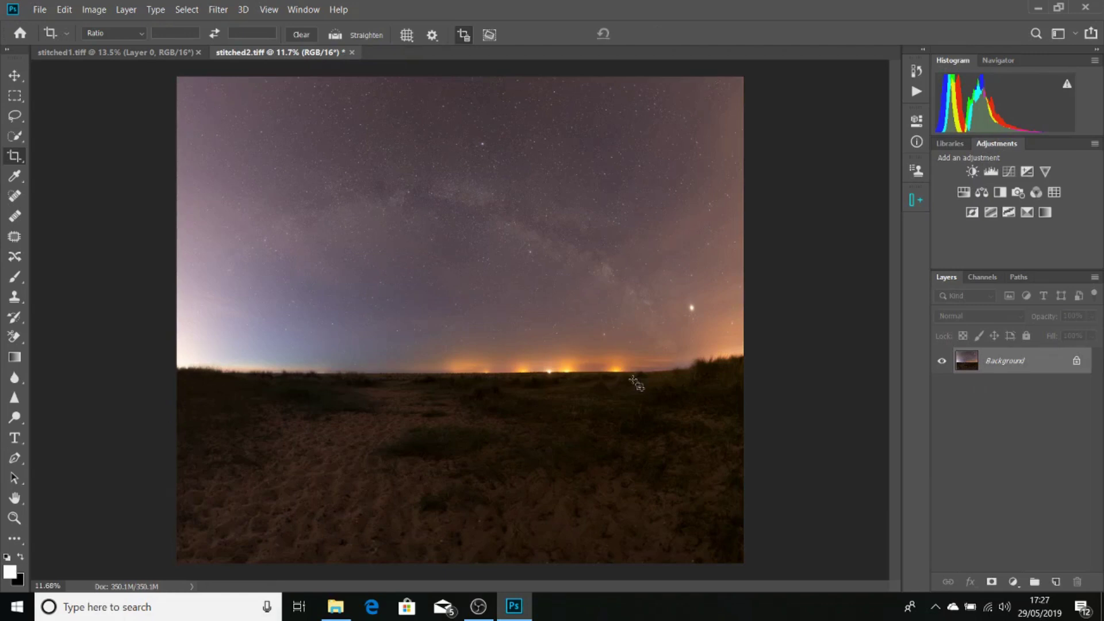
Add a Curves 1 layer with the midpoint raised slightly, then a Levels 1 layer above it
left_click(1009, 171)
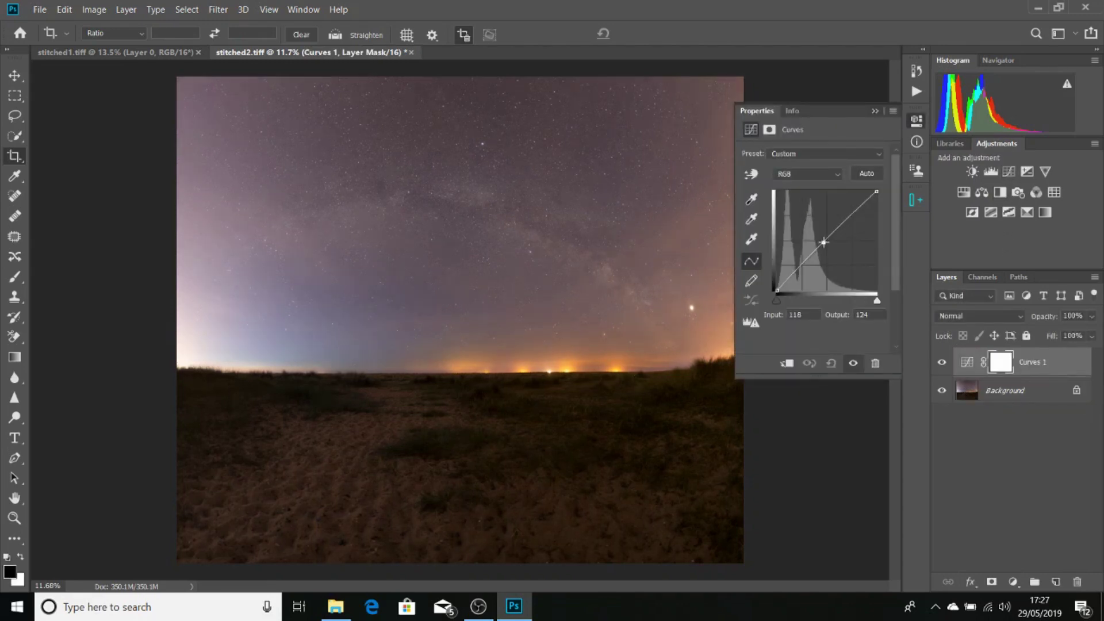
left_click_drag(824, 242, 815, 236)
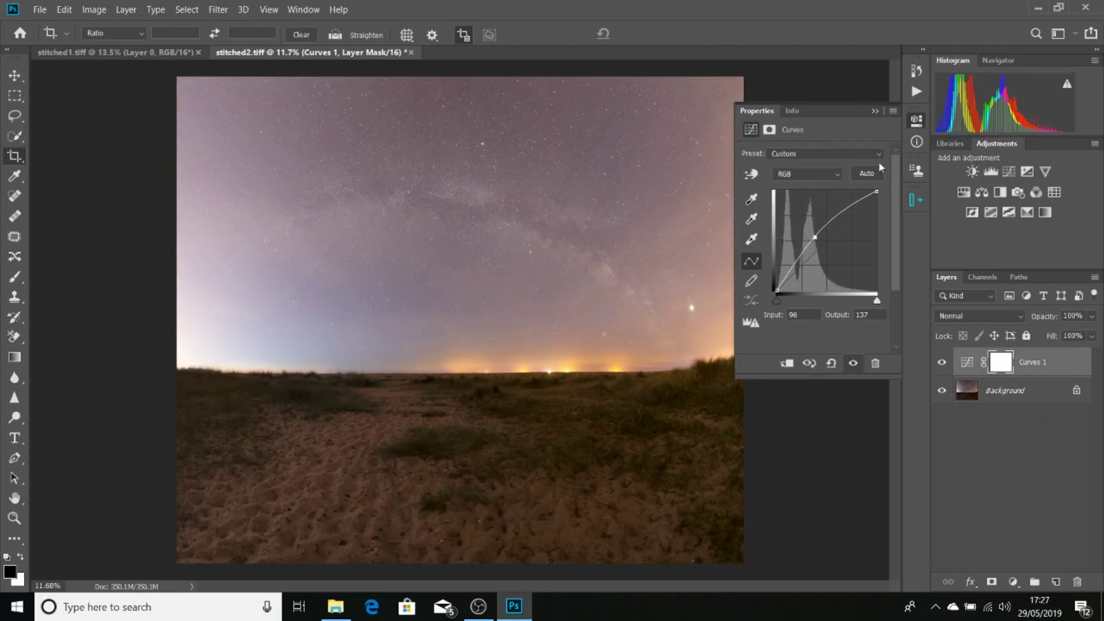
left_click(874, 111)
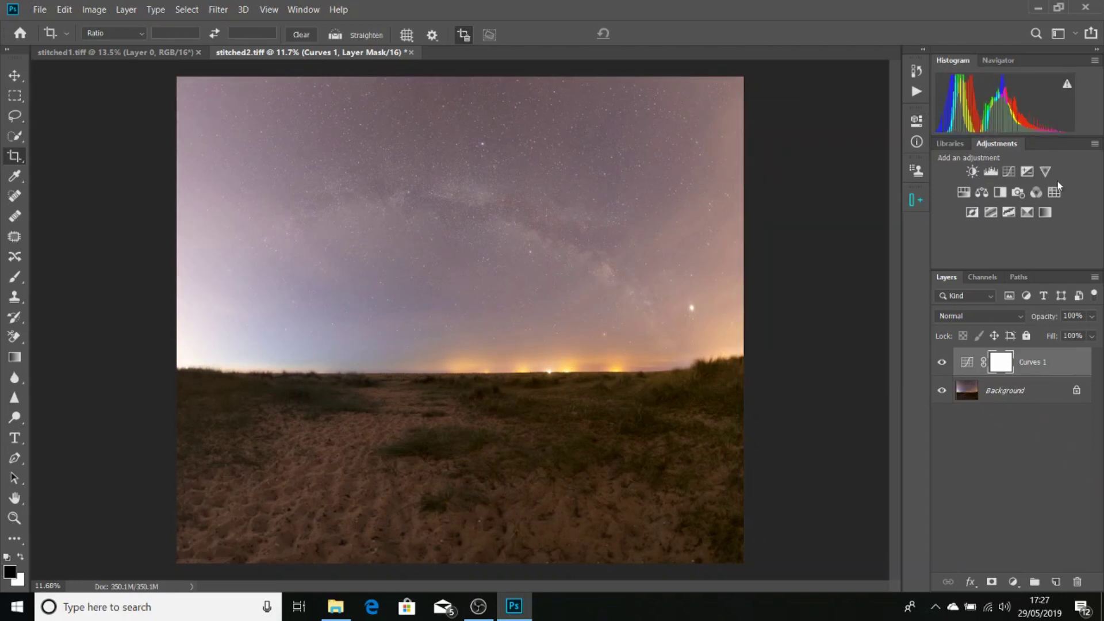
left_click(995, 172)
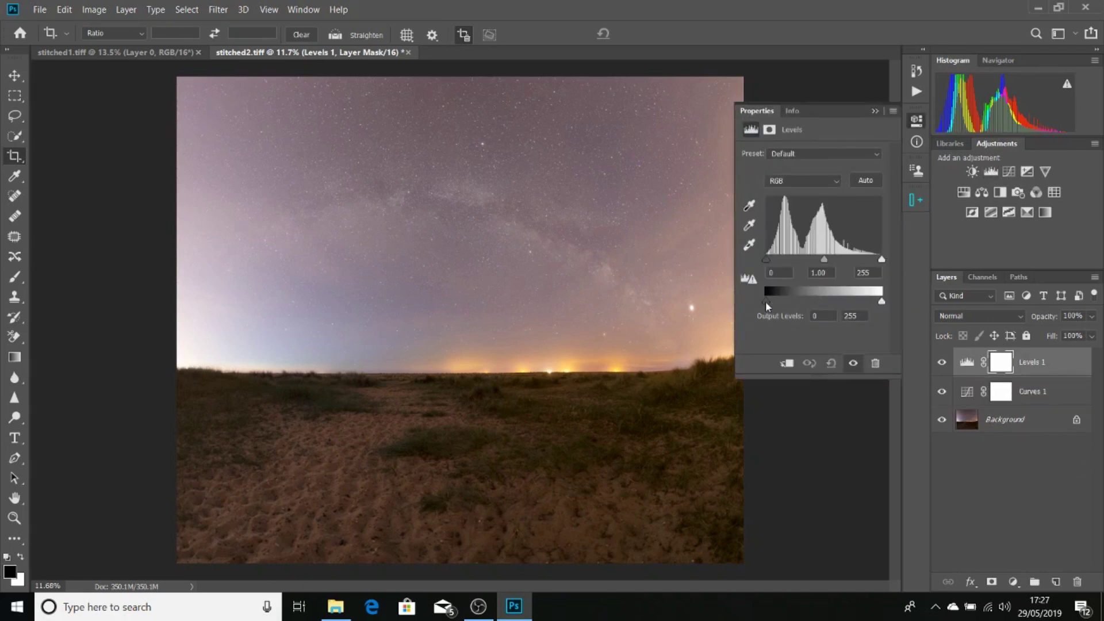
mouse_move(765, 301)
left_mouse_down()
mouse_move(775, 302)
mouse_move(765, 302)
left_mouse_up()
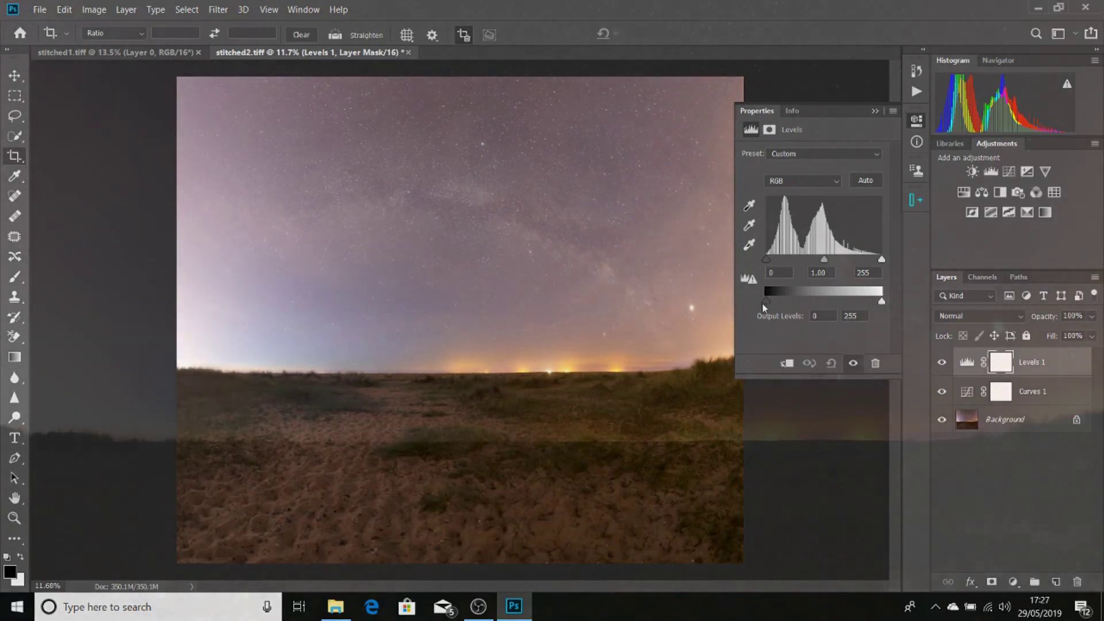
Set the Levels 1 output white level to 198
left_click_drag(882, 301, 868, 302)
left_click_drag(868, 303, 856, 305)
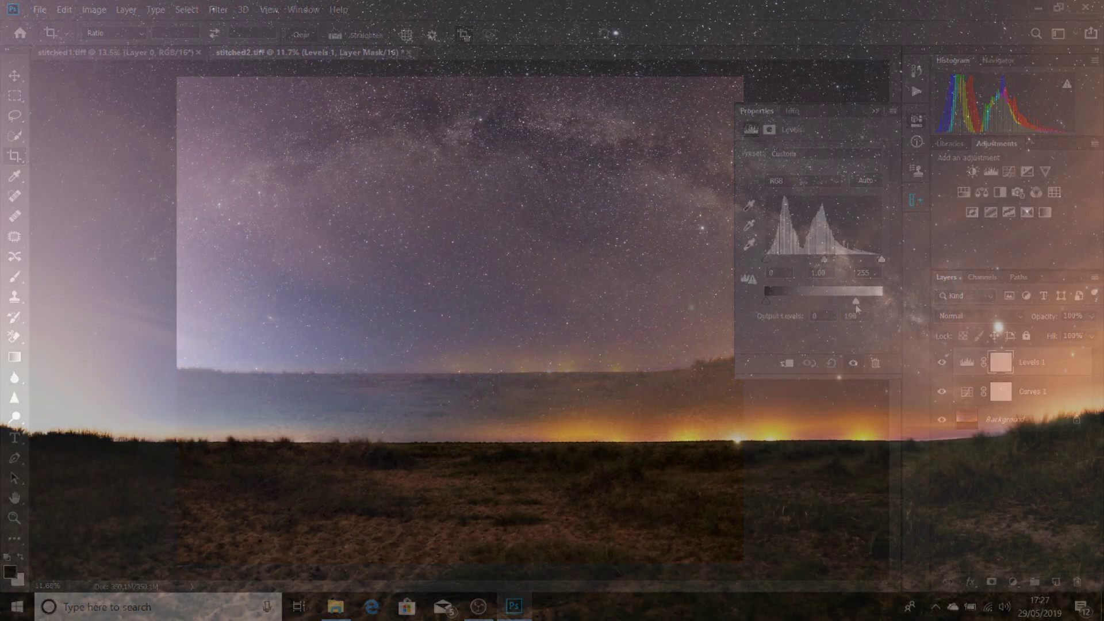